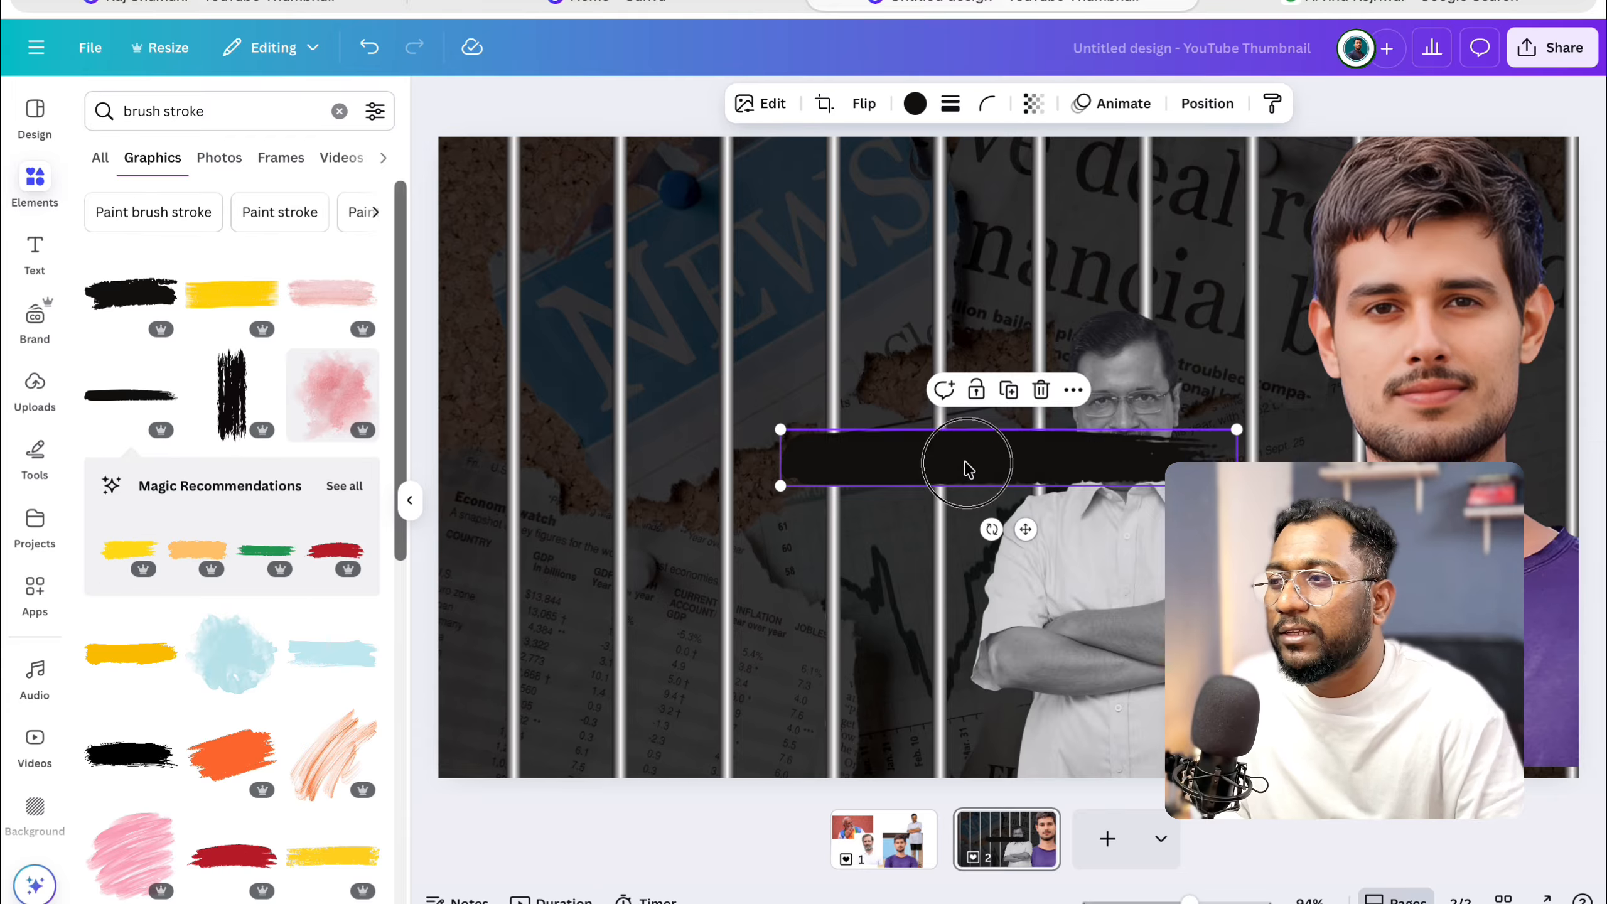
left_click_drag(961, 467, 1117, 440)
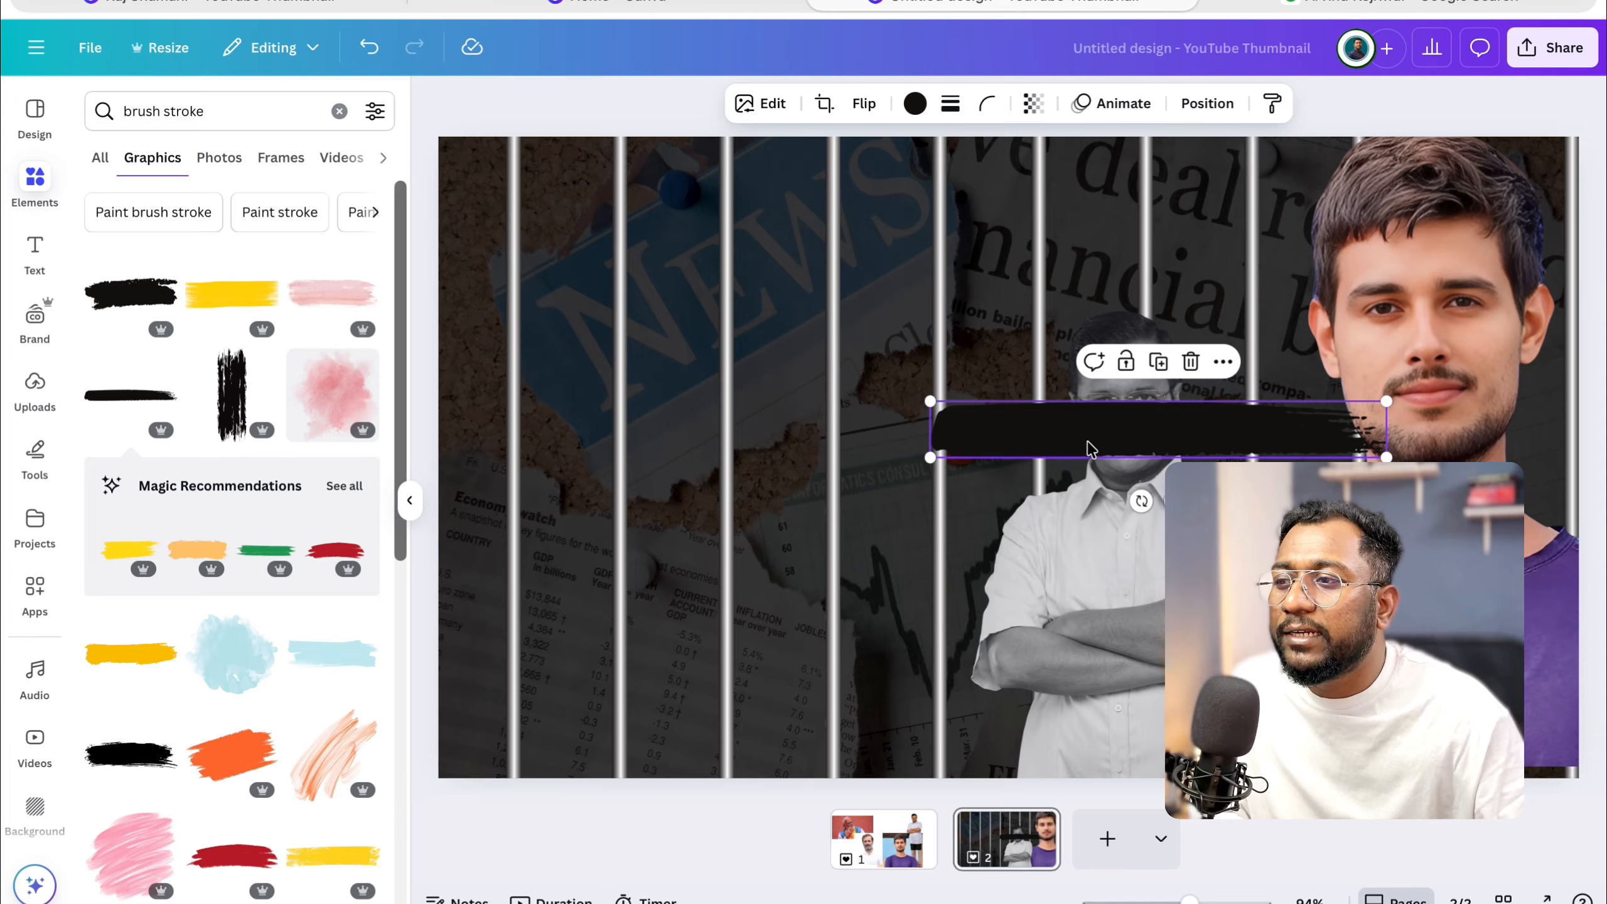
mouse_move(1388, 405)
left_mouse_down()
mouse_move(1094, 441)
mouse_move(1205, 441)
mouse_move(1178, 423)
left_mouse_up()
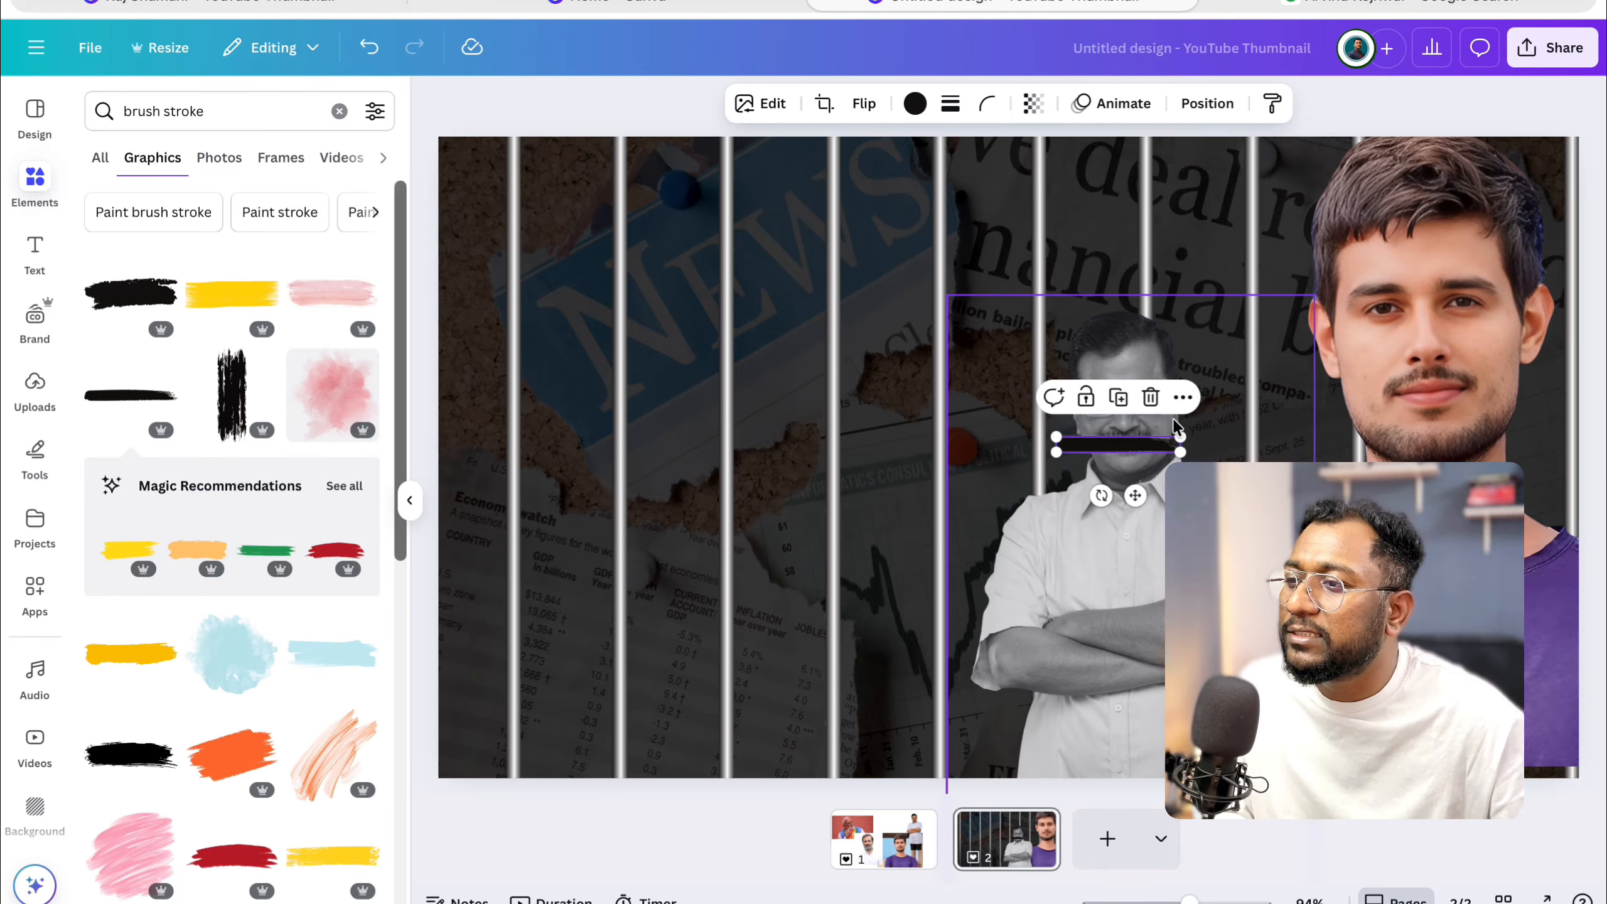
key("Delete")
Add the green brush stroke from the recommendations and shrink it over the mouth of the man with crossed arms.
left_click(264, 549)
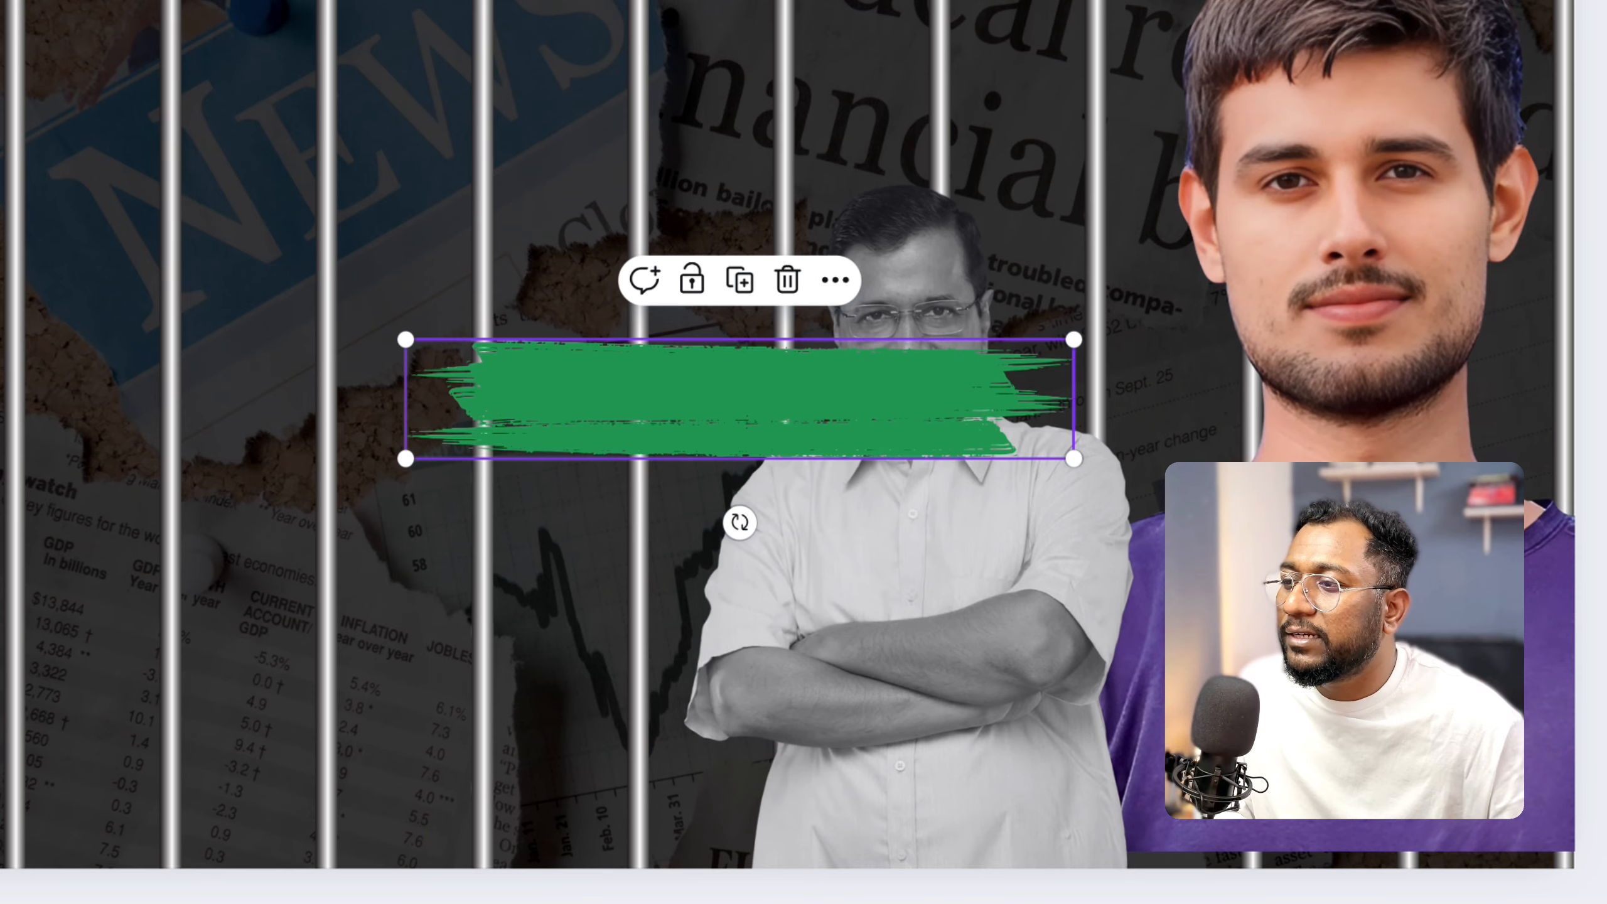
left_click_drag(1073, 337, 684, 384)
mouse_move(596, 436)
left_mouse_down()
mouse_move(872, 412)
mouse_move(927, 392)
left_mouse_up()
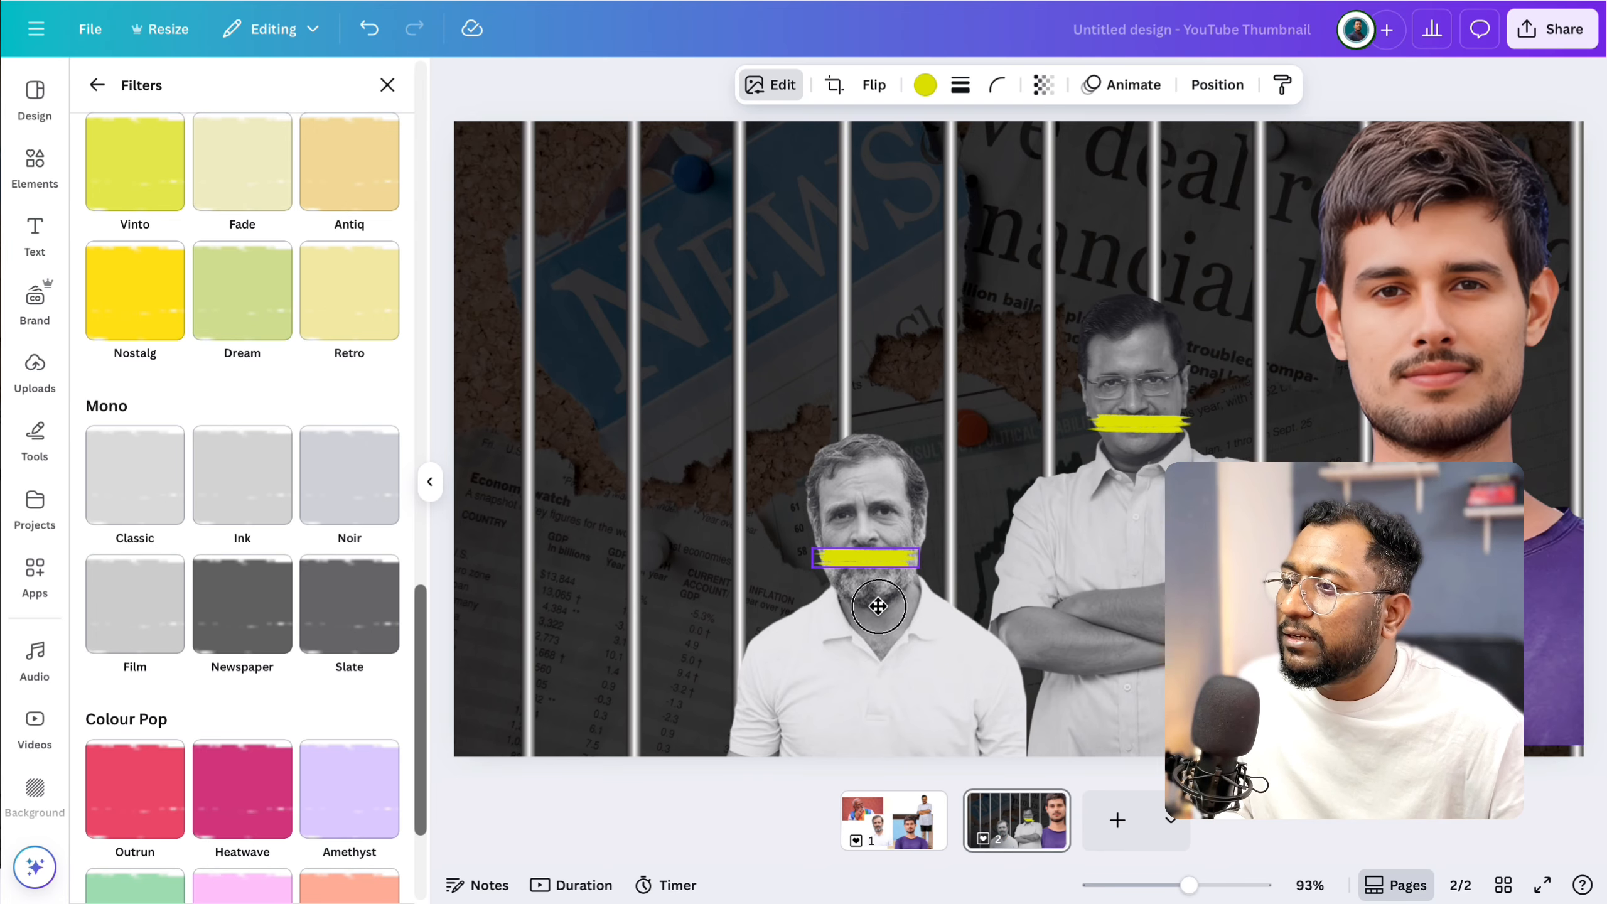
Group the crossed-arms man with his yellow mouth stroke and move the group's layer behind the bars, directly above the background.
left_click(1145, 415)
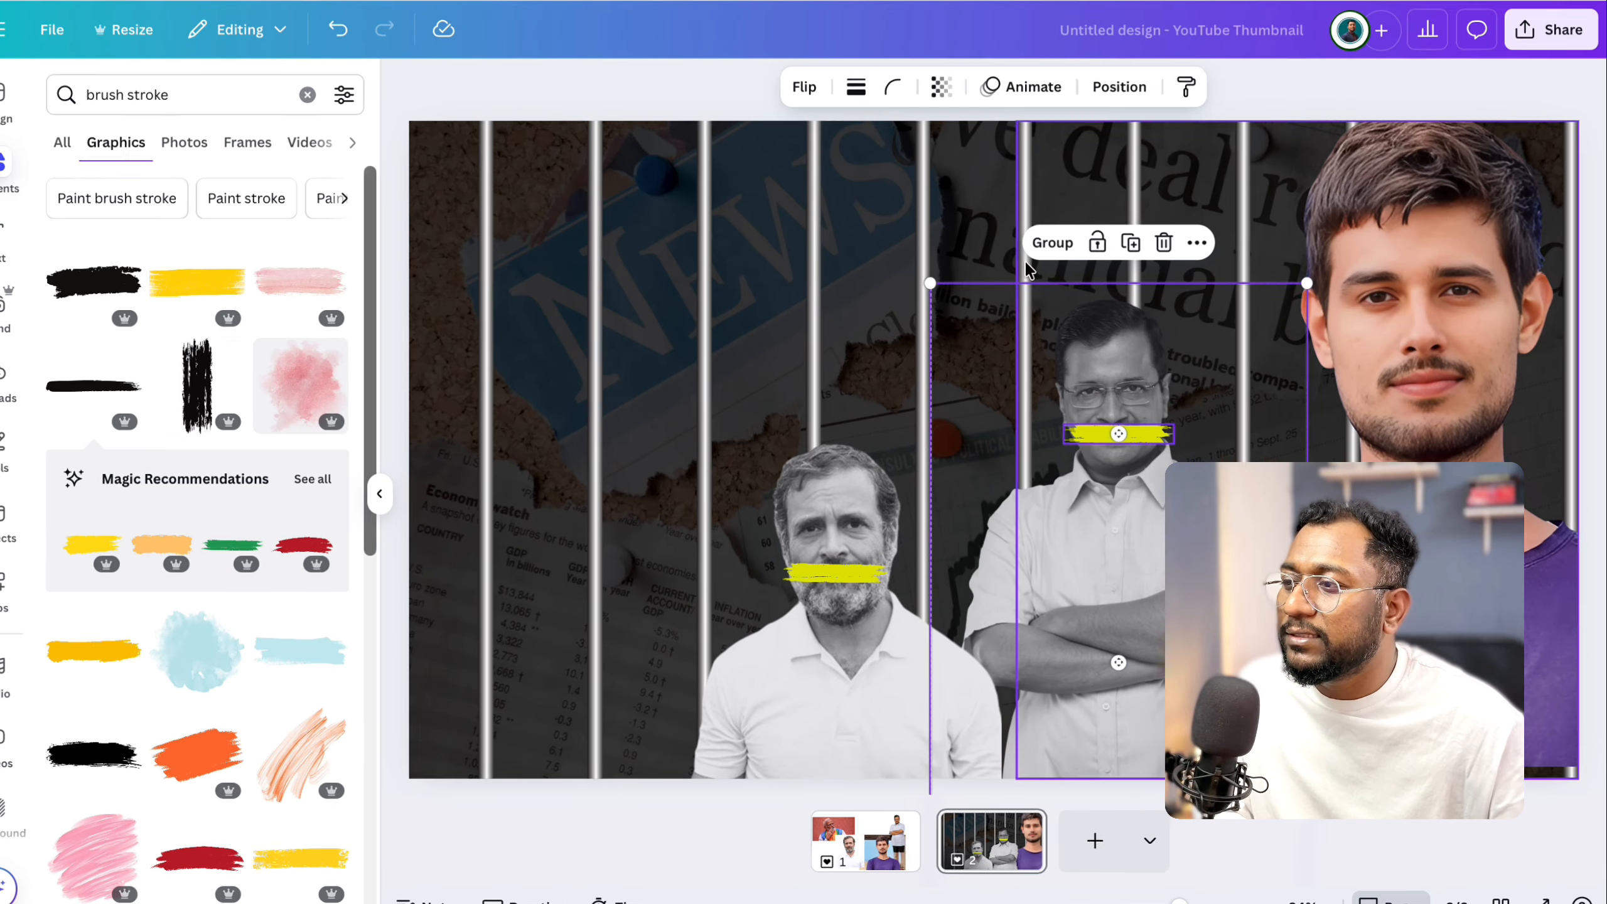
left_click(1055, 246)
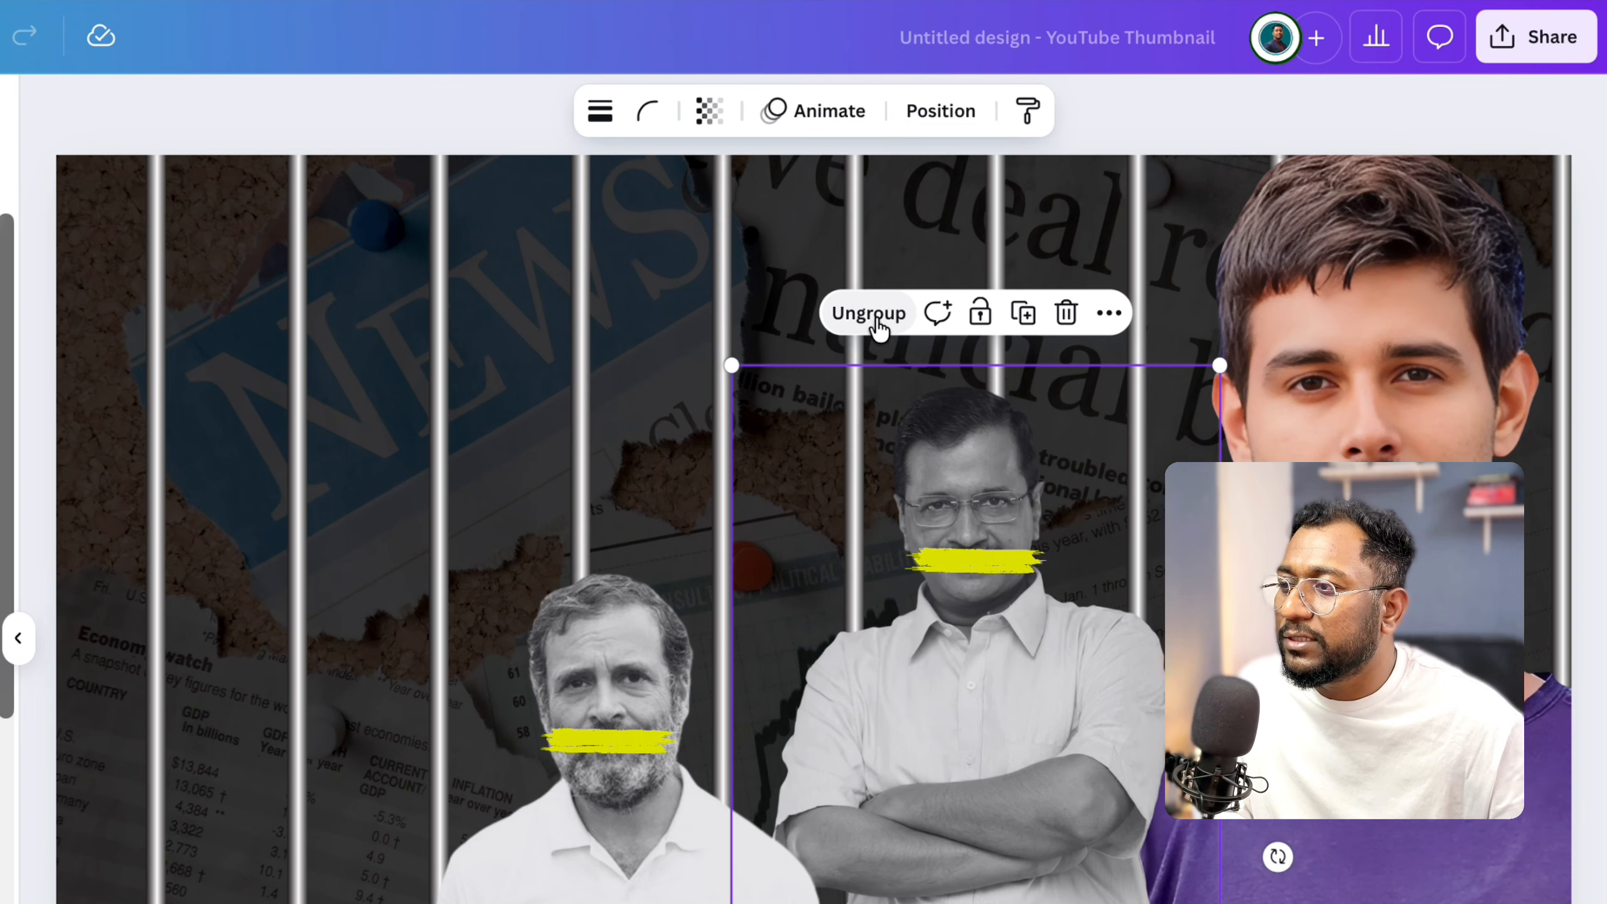
left_click(934, 114)
left_click(326, 165)
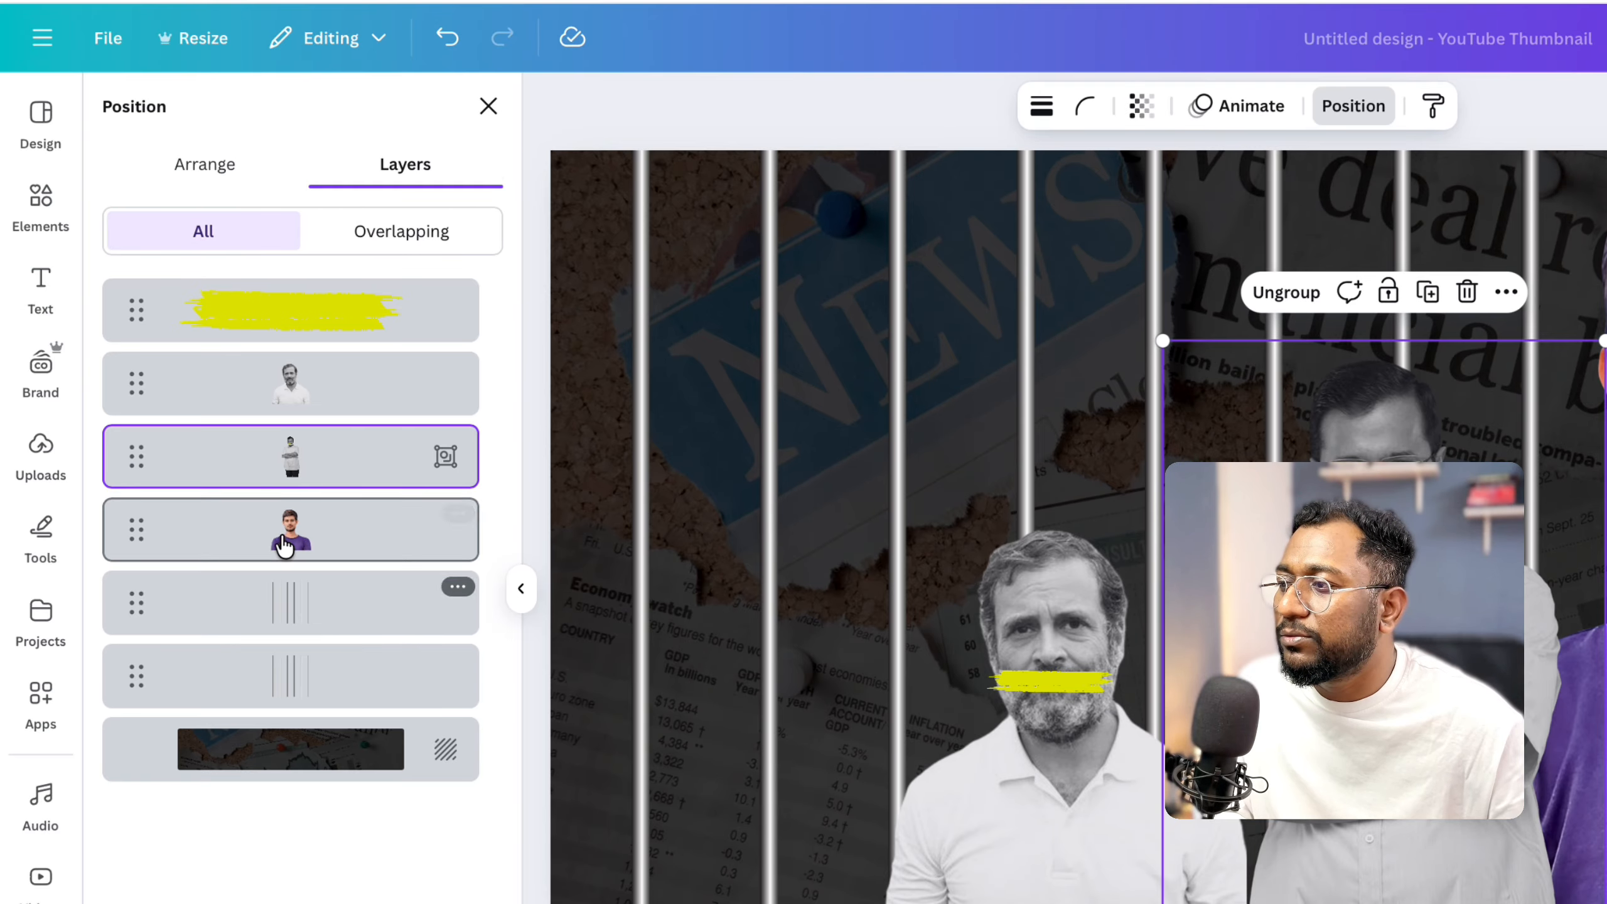
left_click_drag(296, 468, 296, 711)
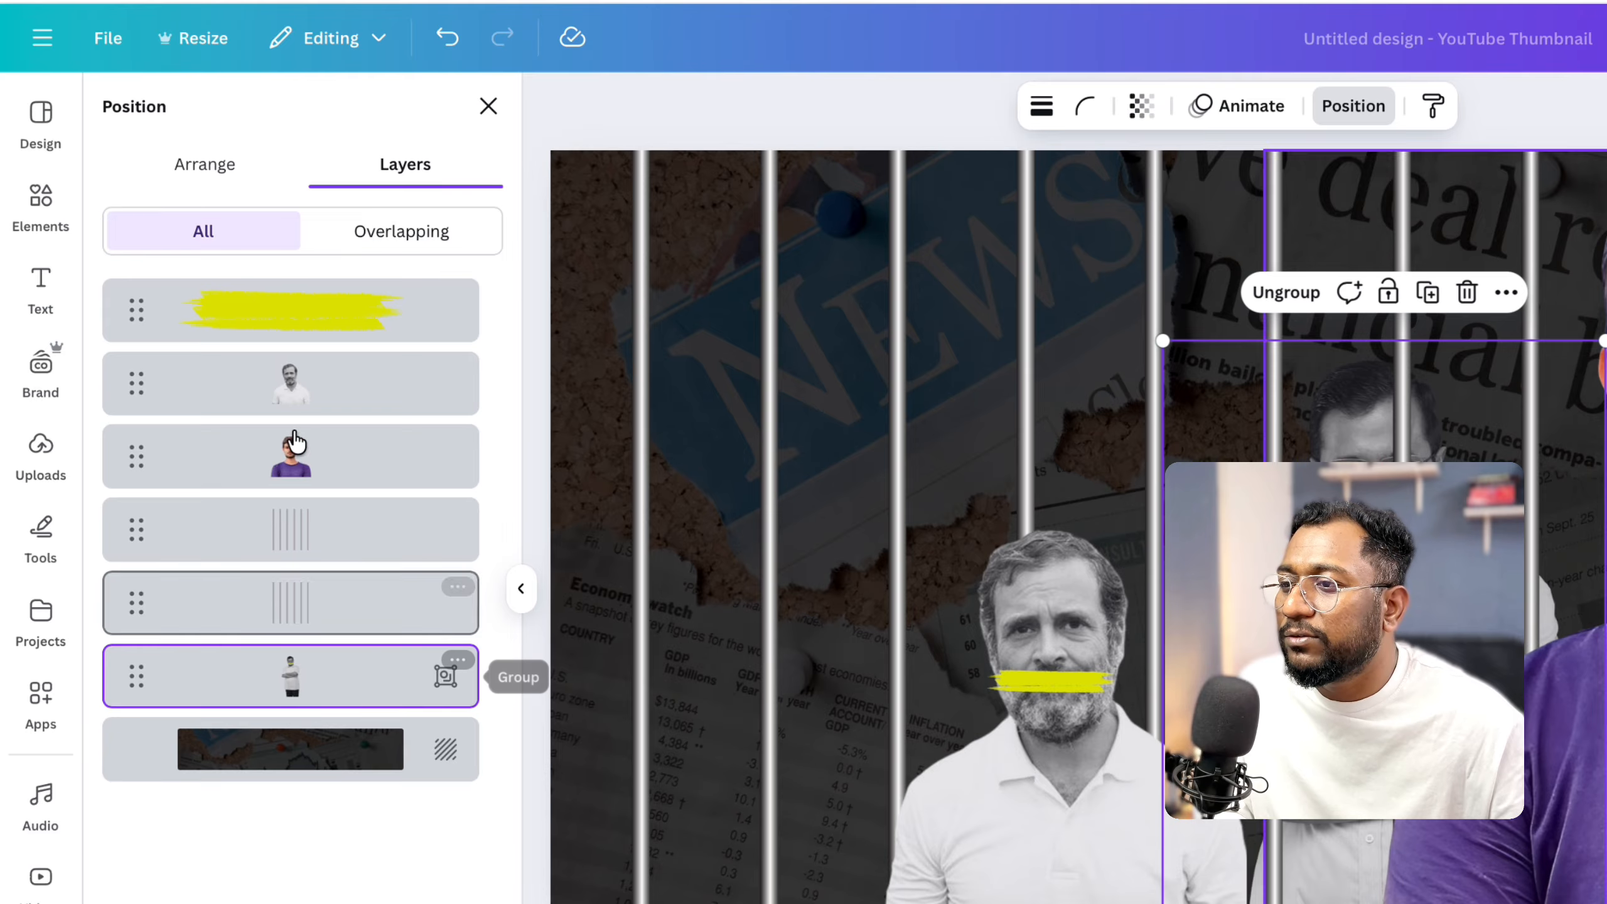
Enlarge the crossed-arms man's group and move it lower behind the bars.
left_click(292, 383)
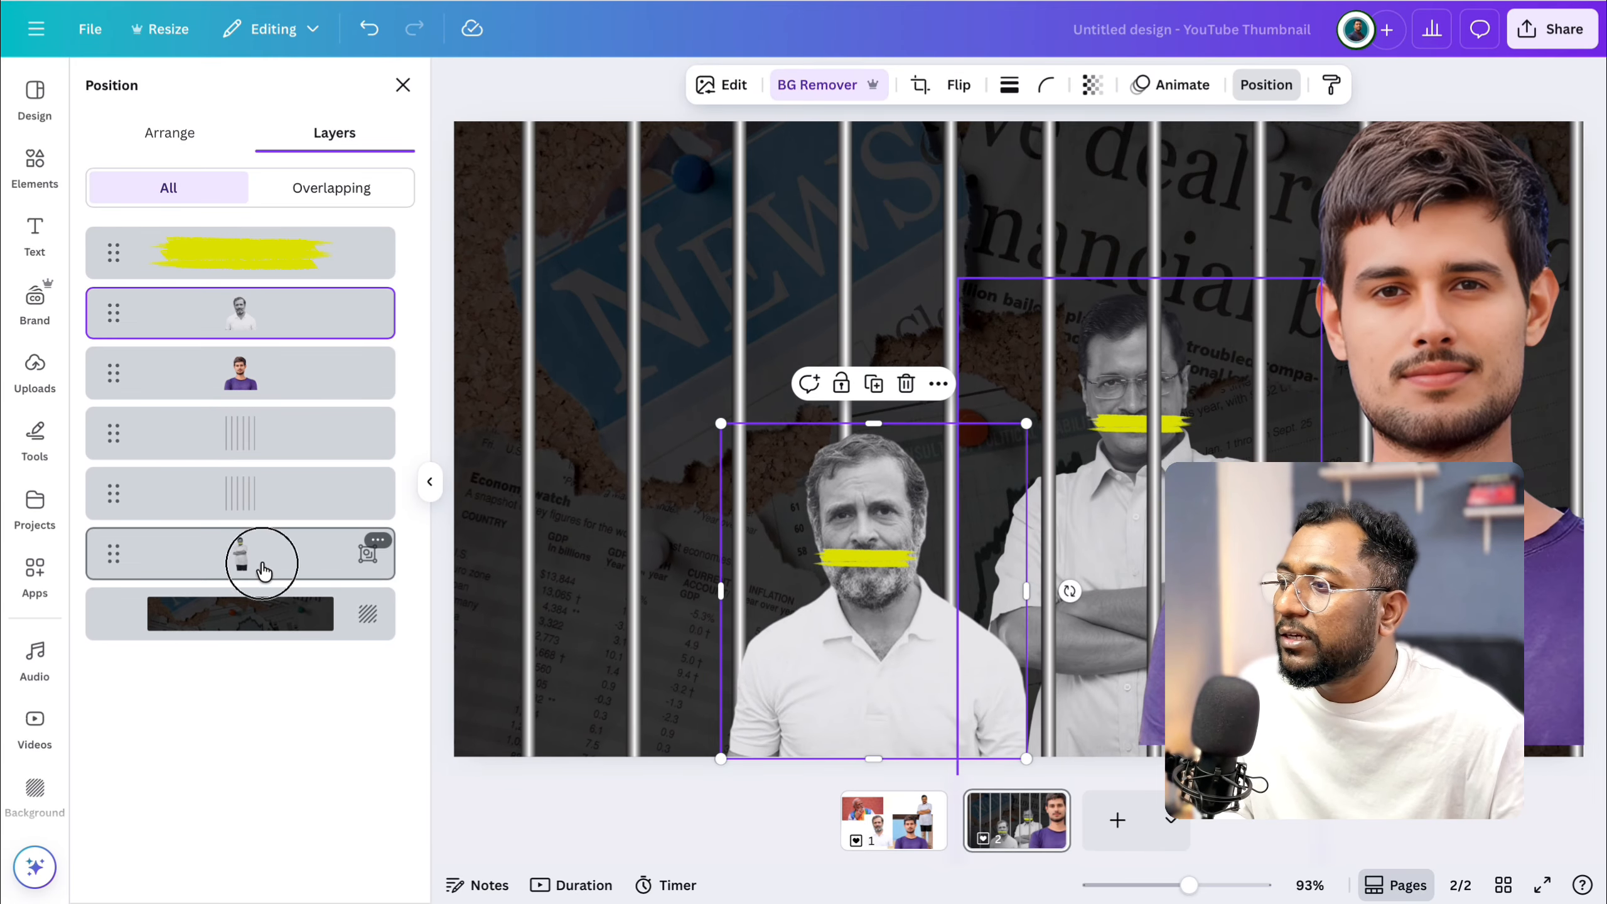
left_click(264, 572)
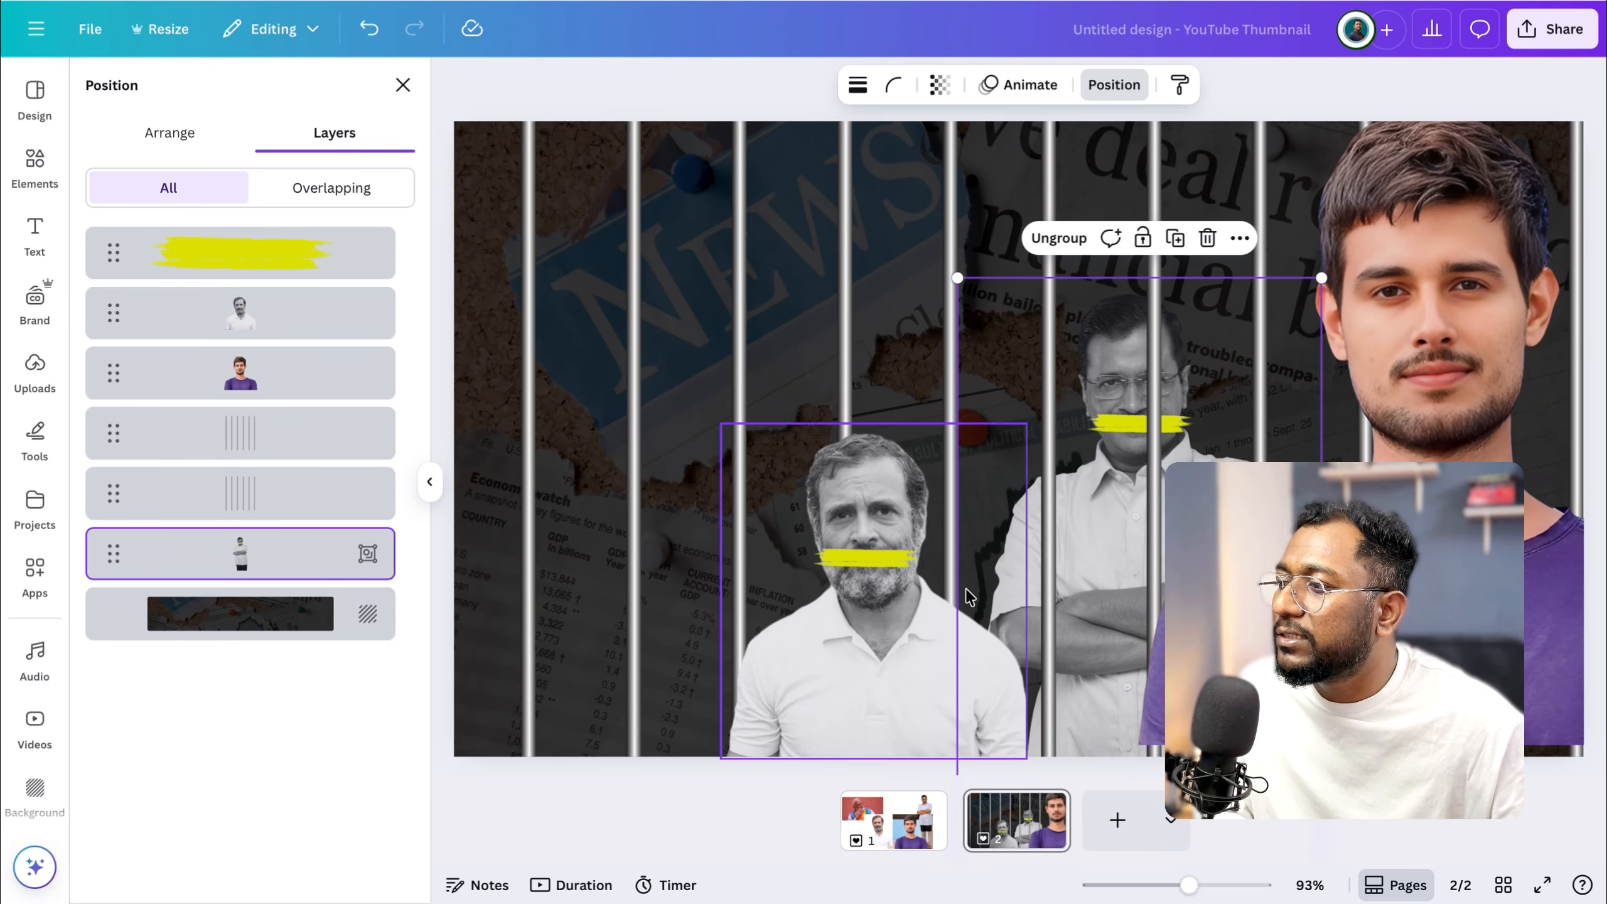
left_click_drag(959, 278, 807, 209)
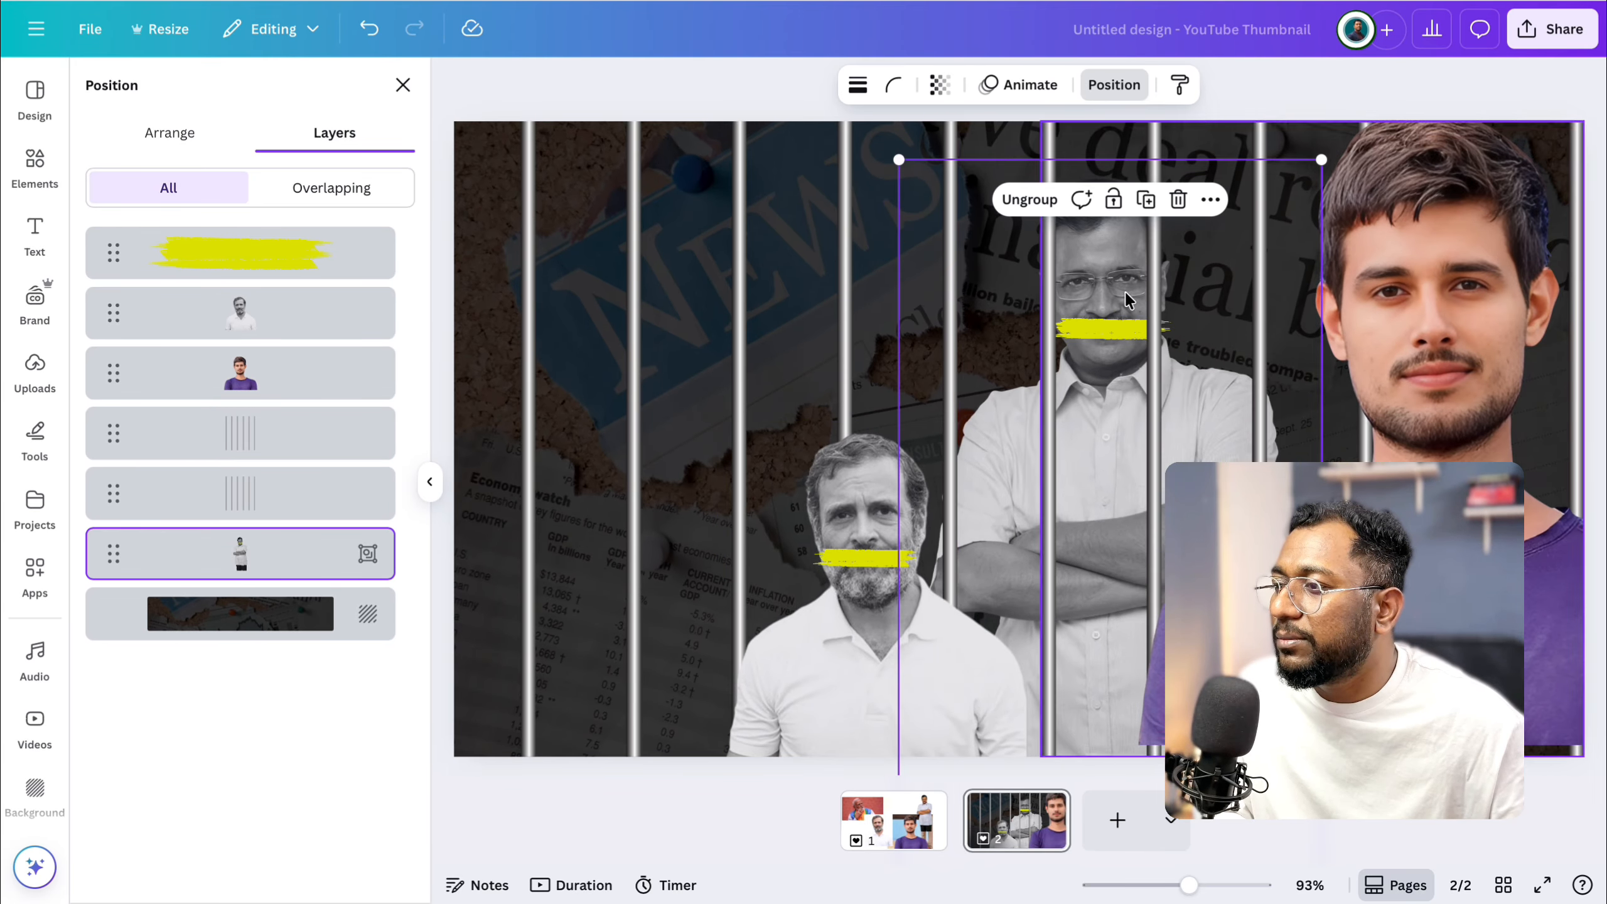
left_click_drag(1030, 362, 1034, 521)
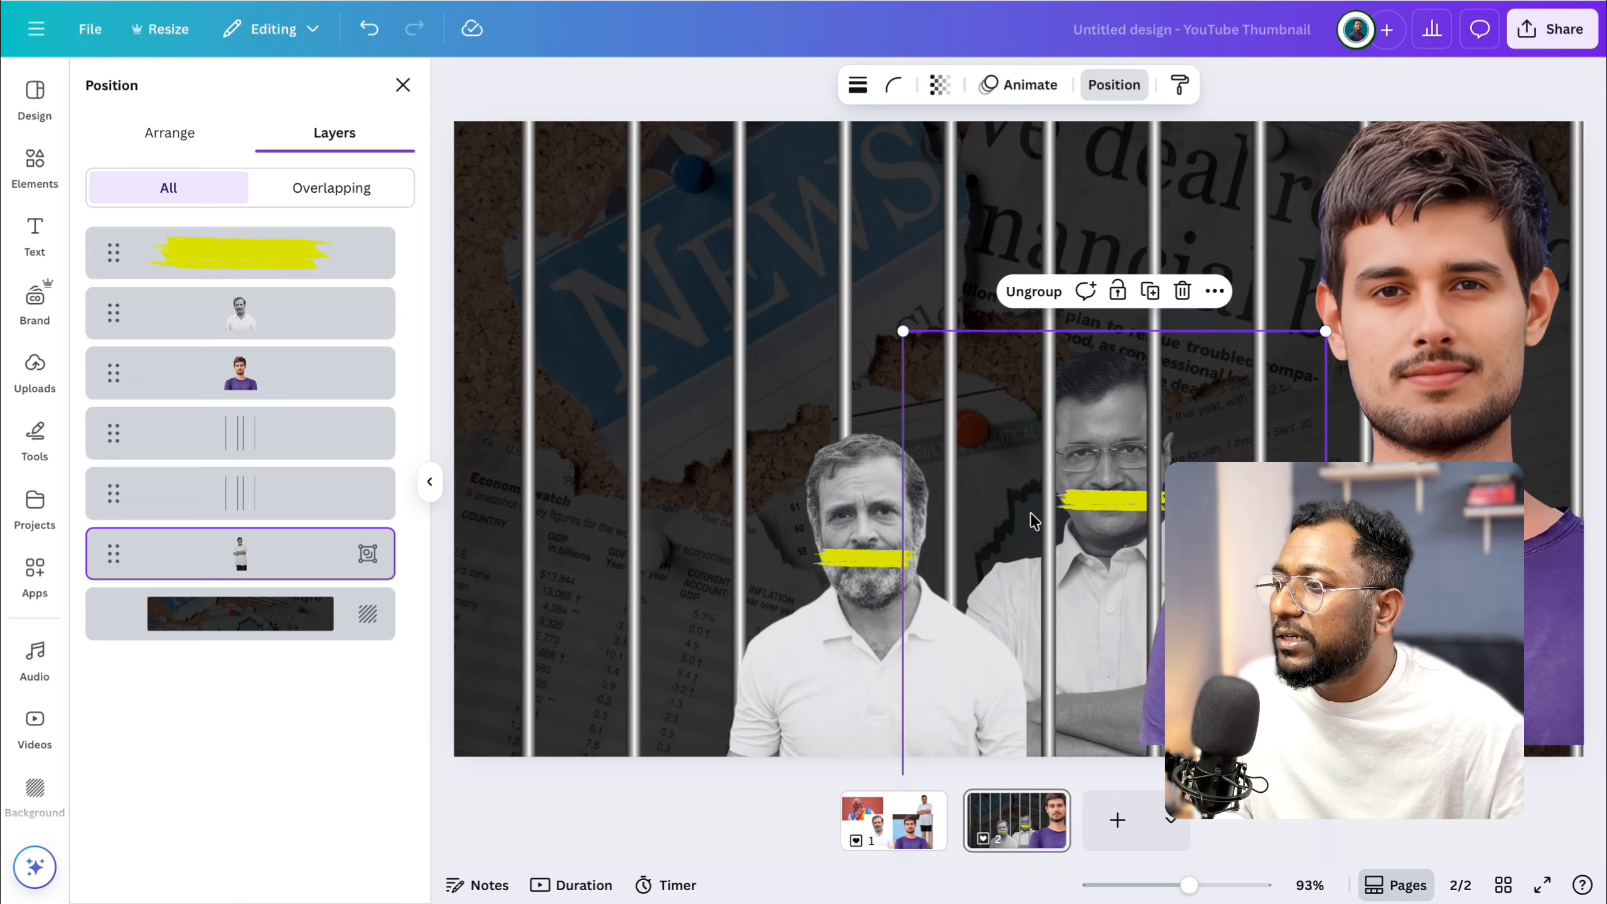
Group the bearded man in the white polo shirt with the yellow stroke over his mouth.
left_click(889, 536)
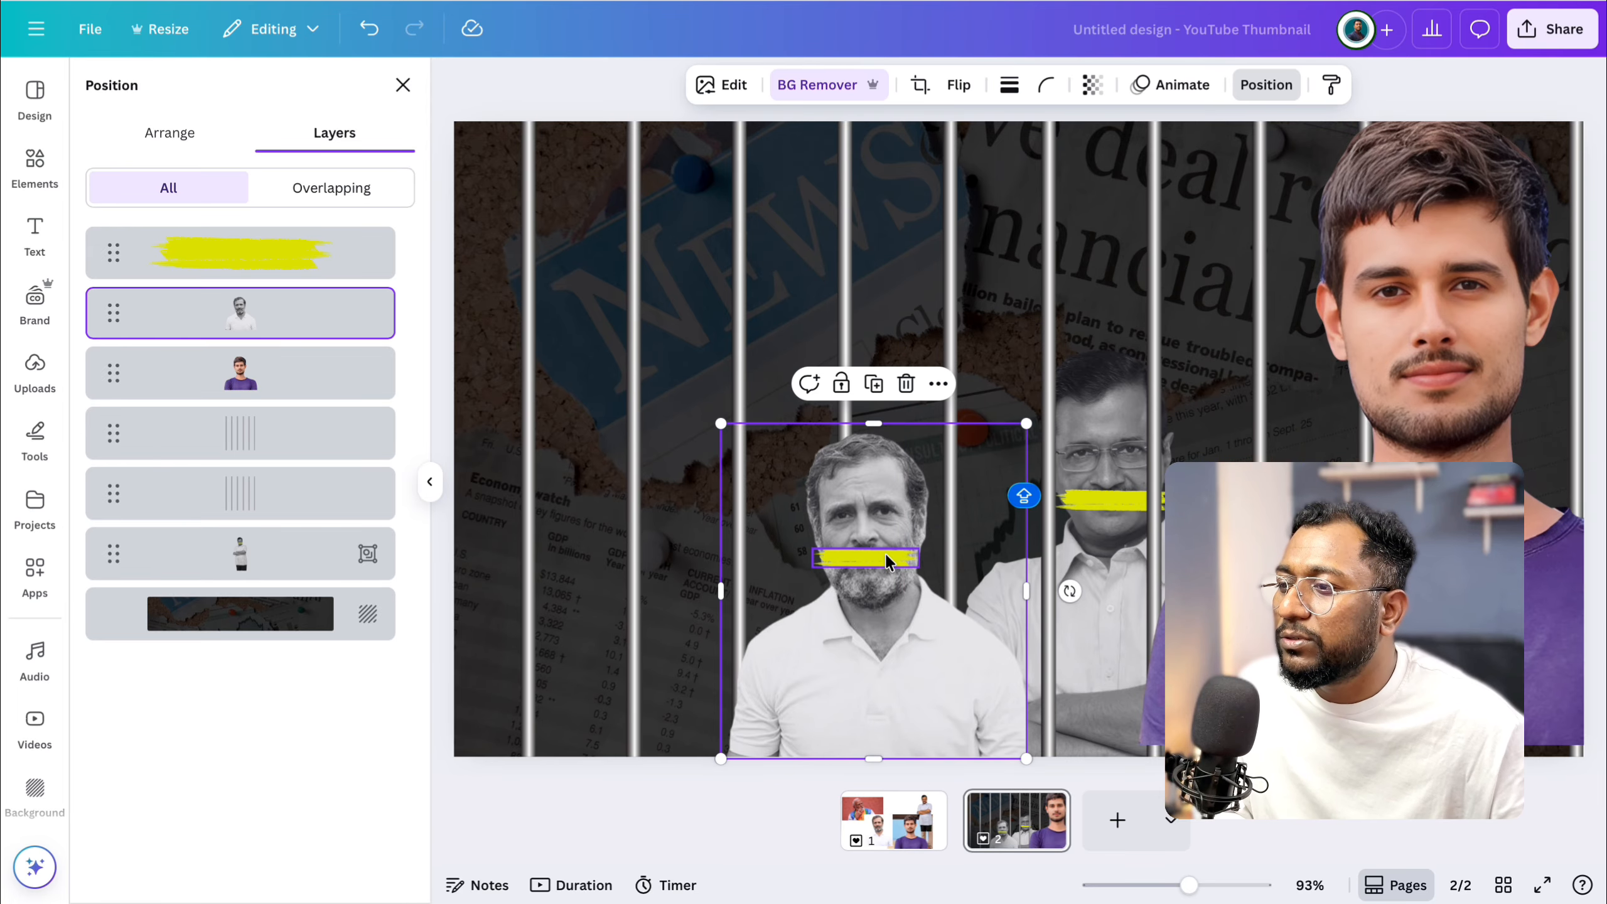
left_click(884, 551, "shift")
left_click(823, 384)
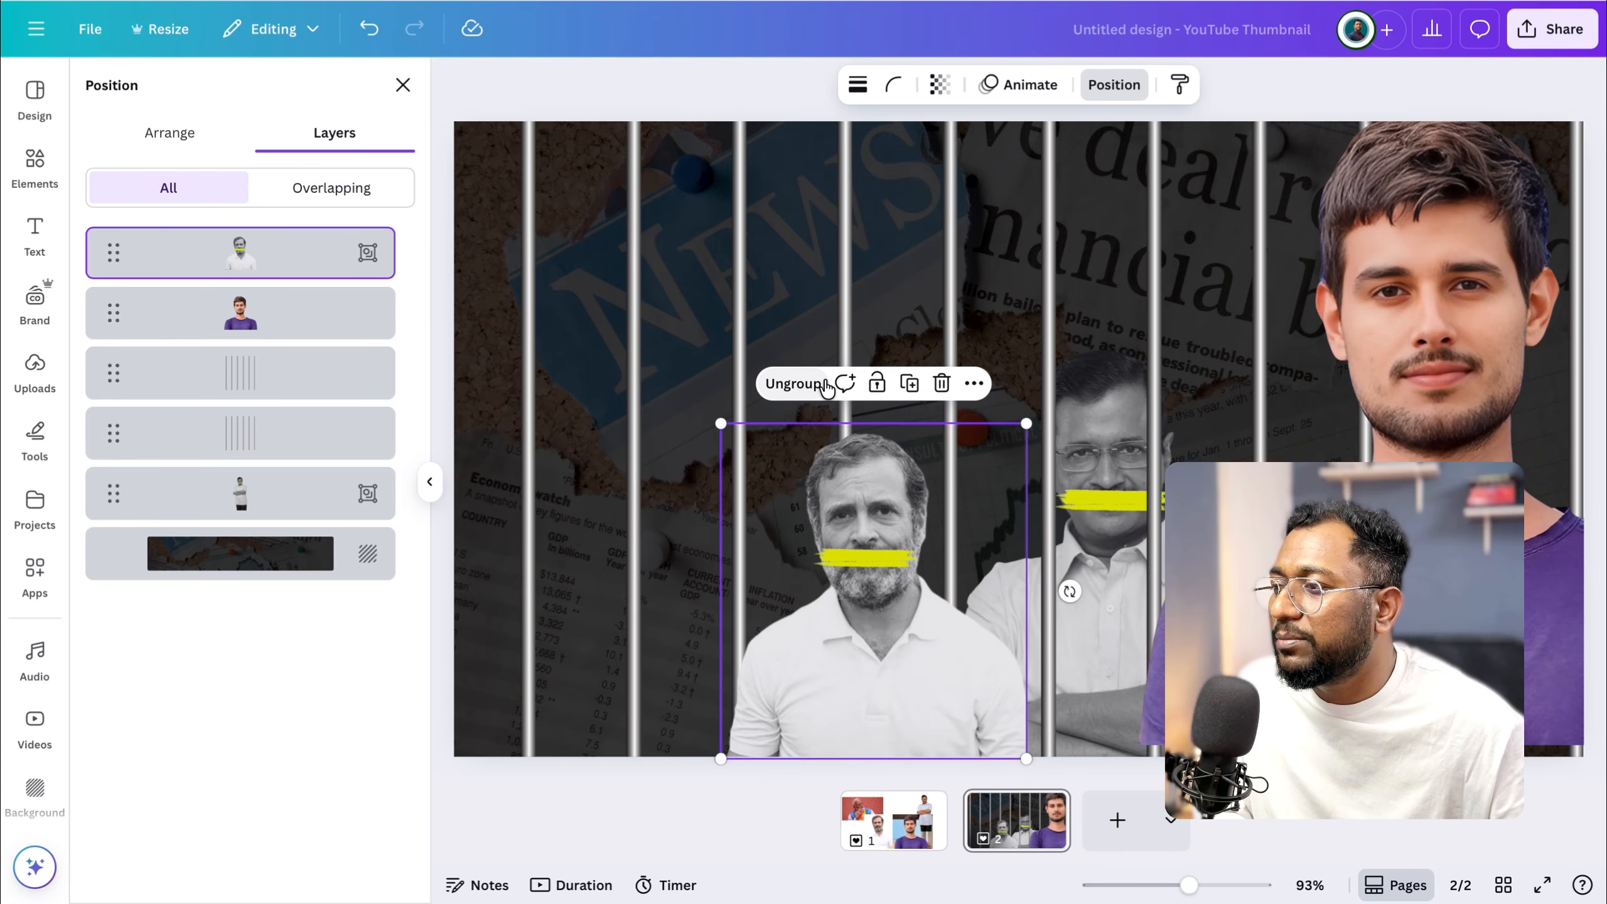
Paste the photo of the man with the orange and green scarf and remove its background.
key("ctrl+v")
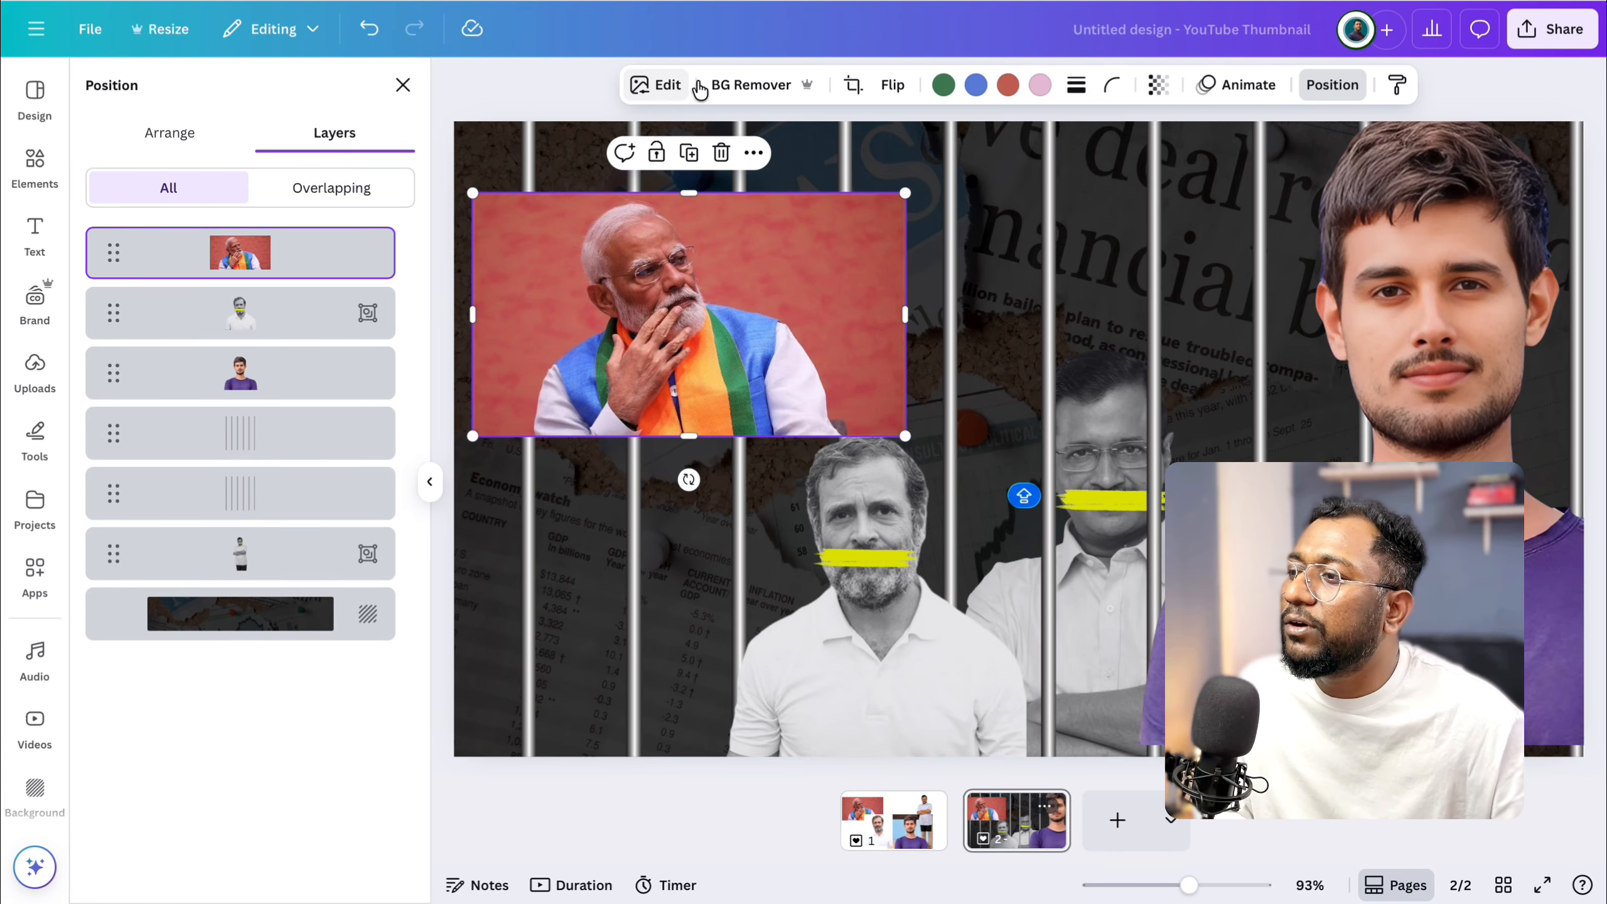
left_click(741, 82)
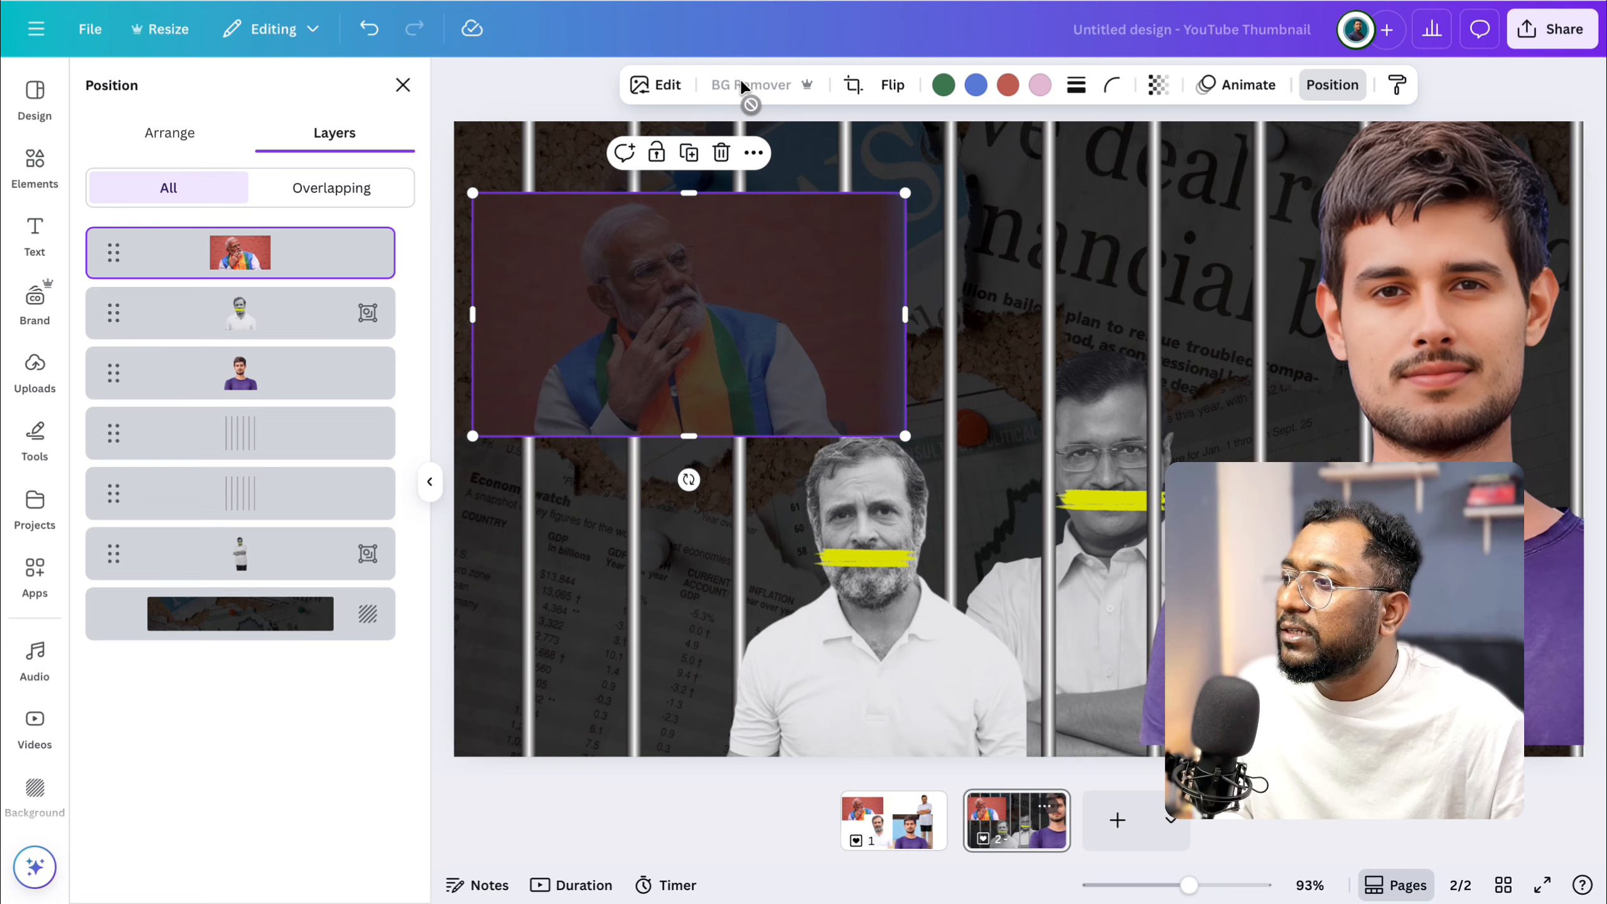
Crop both sides of the scarf man's cut-out and move it to the lower-left corner of the thumbnail.
left_click_drag(905, 314, 851, 315)
left_click_drag(472, 315, 528, 315)
left_click_drag(717, 248, 631, 603)
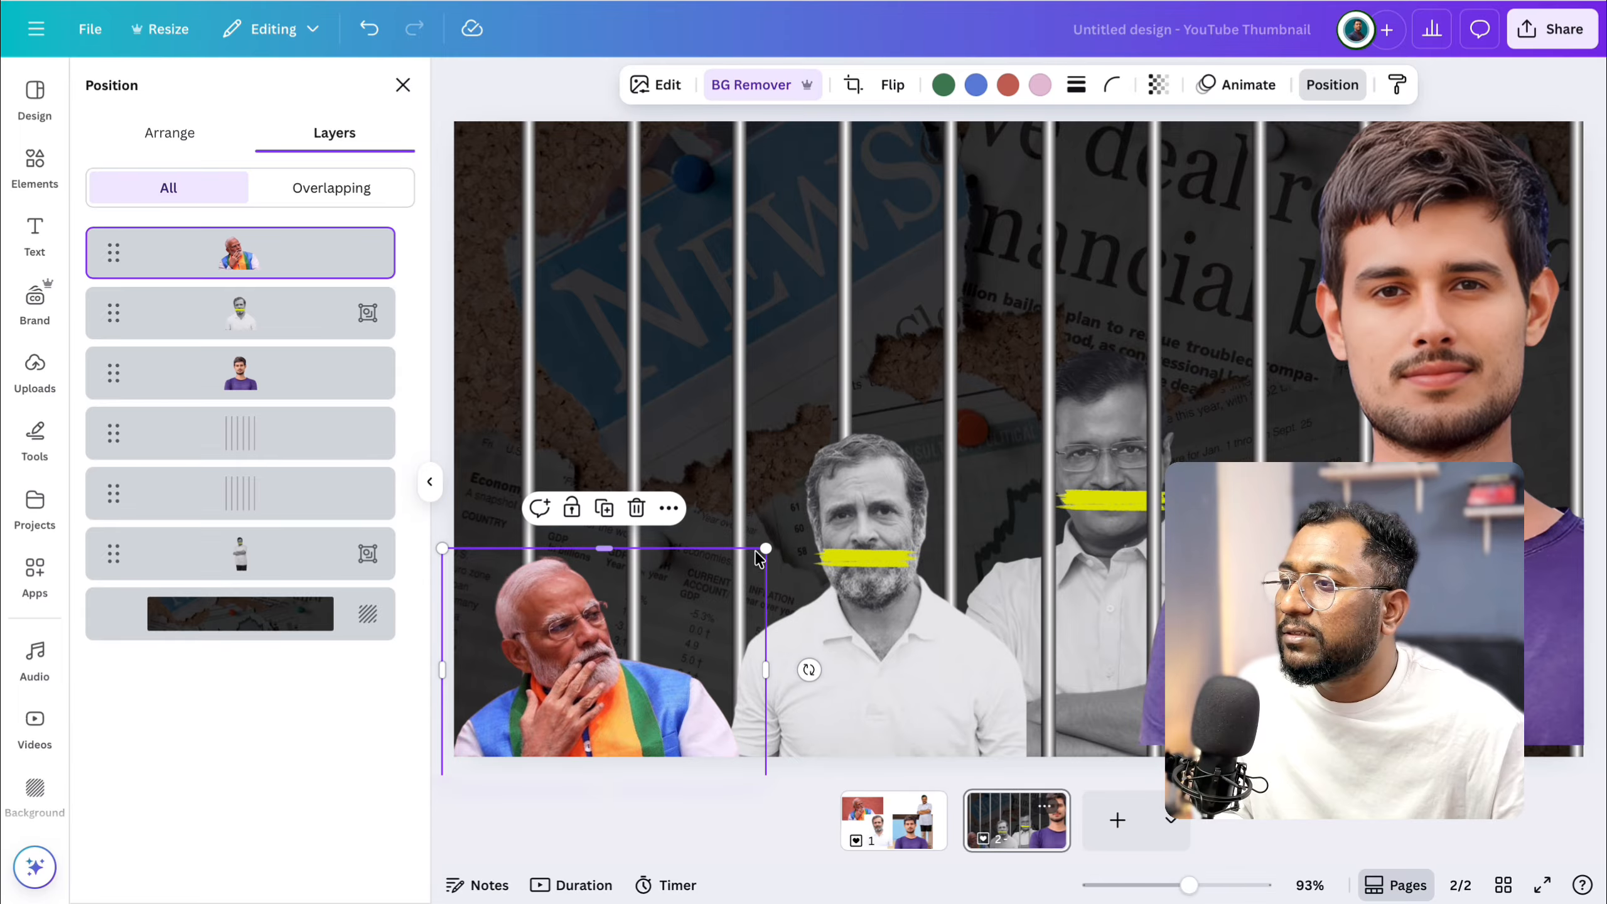
Enlarge the scarf man's cut-out over the left half of the thumbnail and flip it horizontally.
left_click_drag(766, 548, 1192, 172)
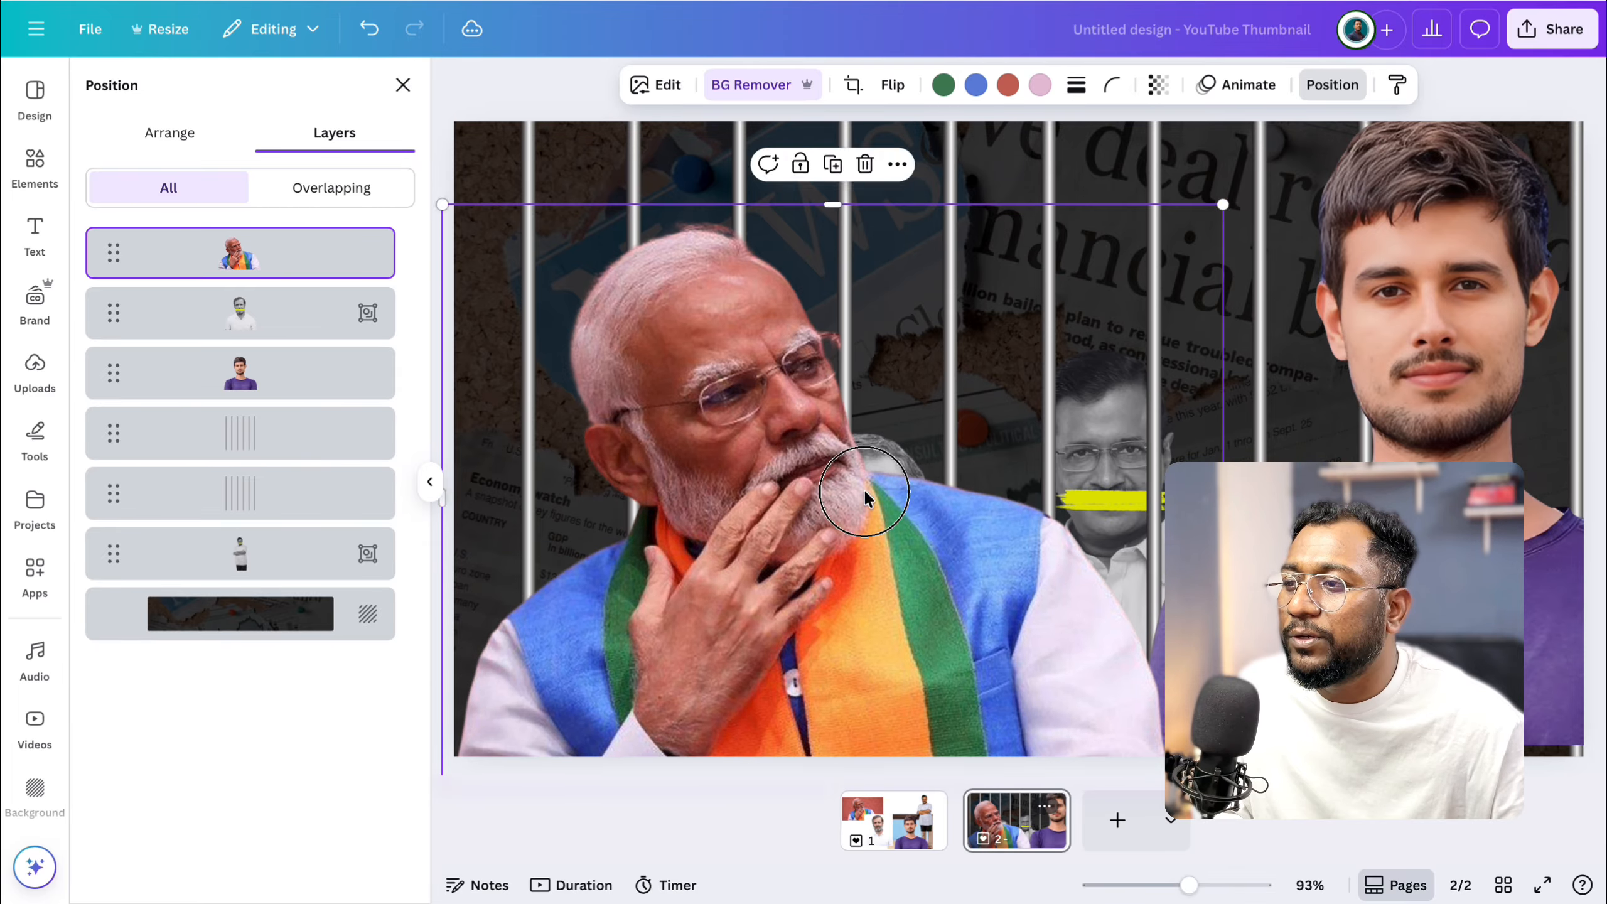
left_click_drag(886, 494, 731, 495)
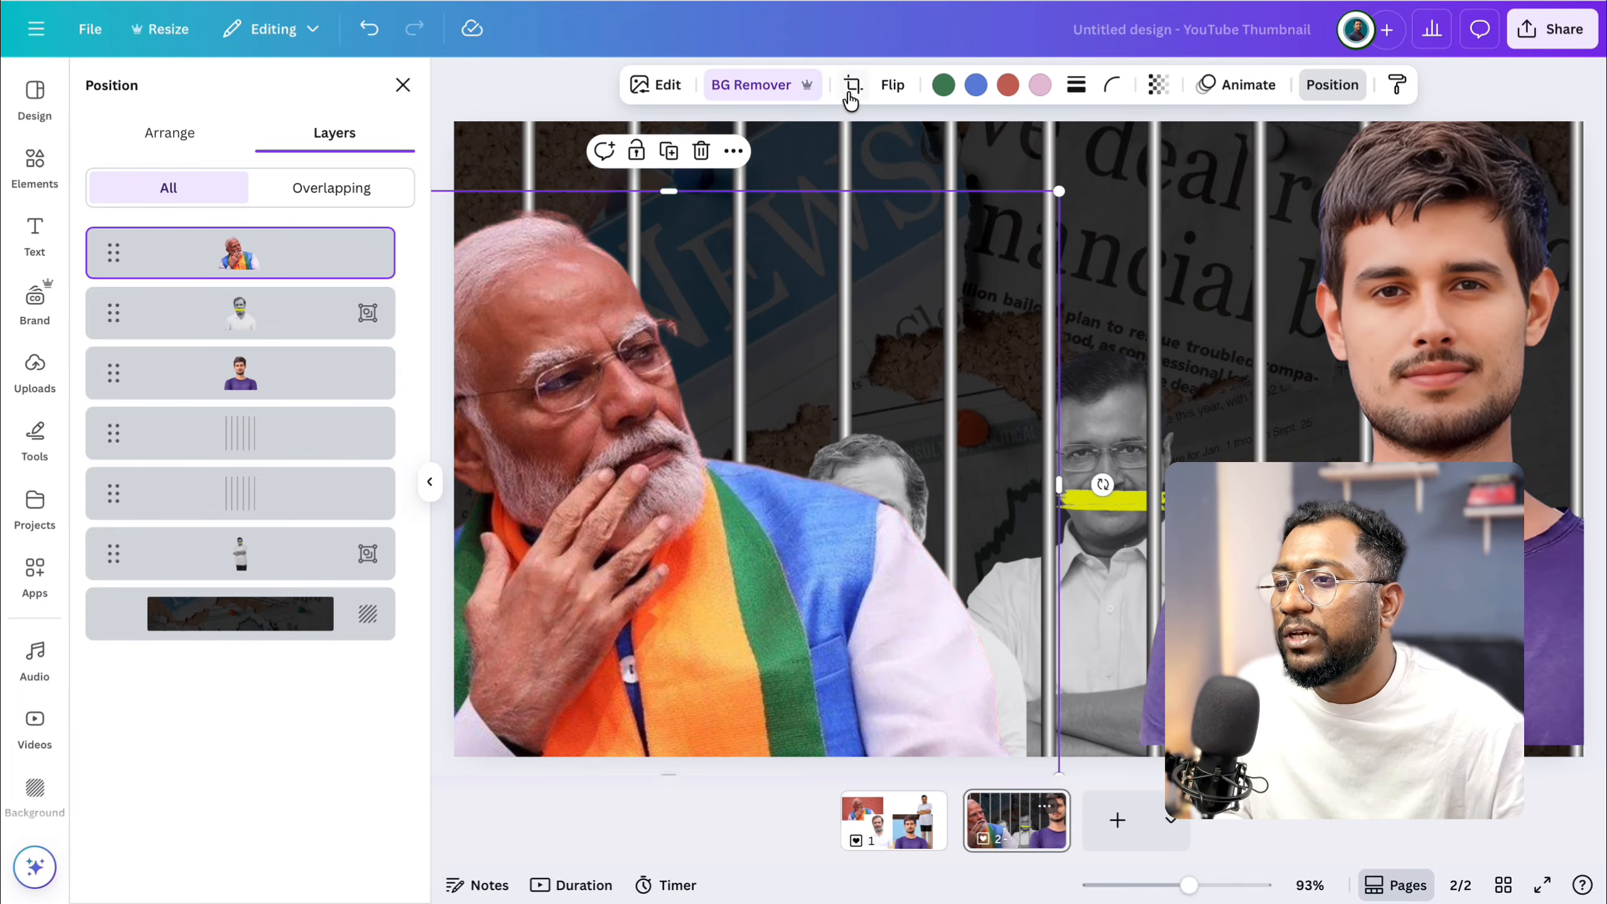
left_click(892, 84)
left_click(848, 135)
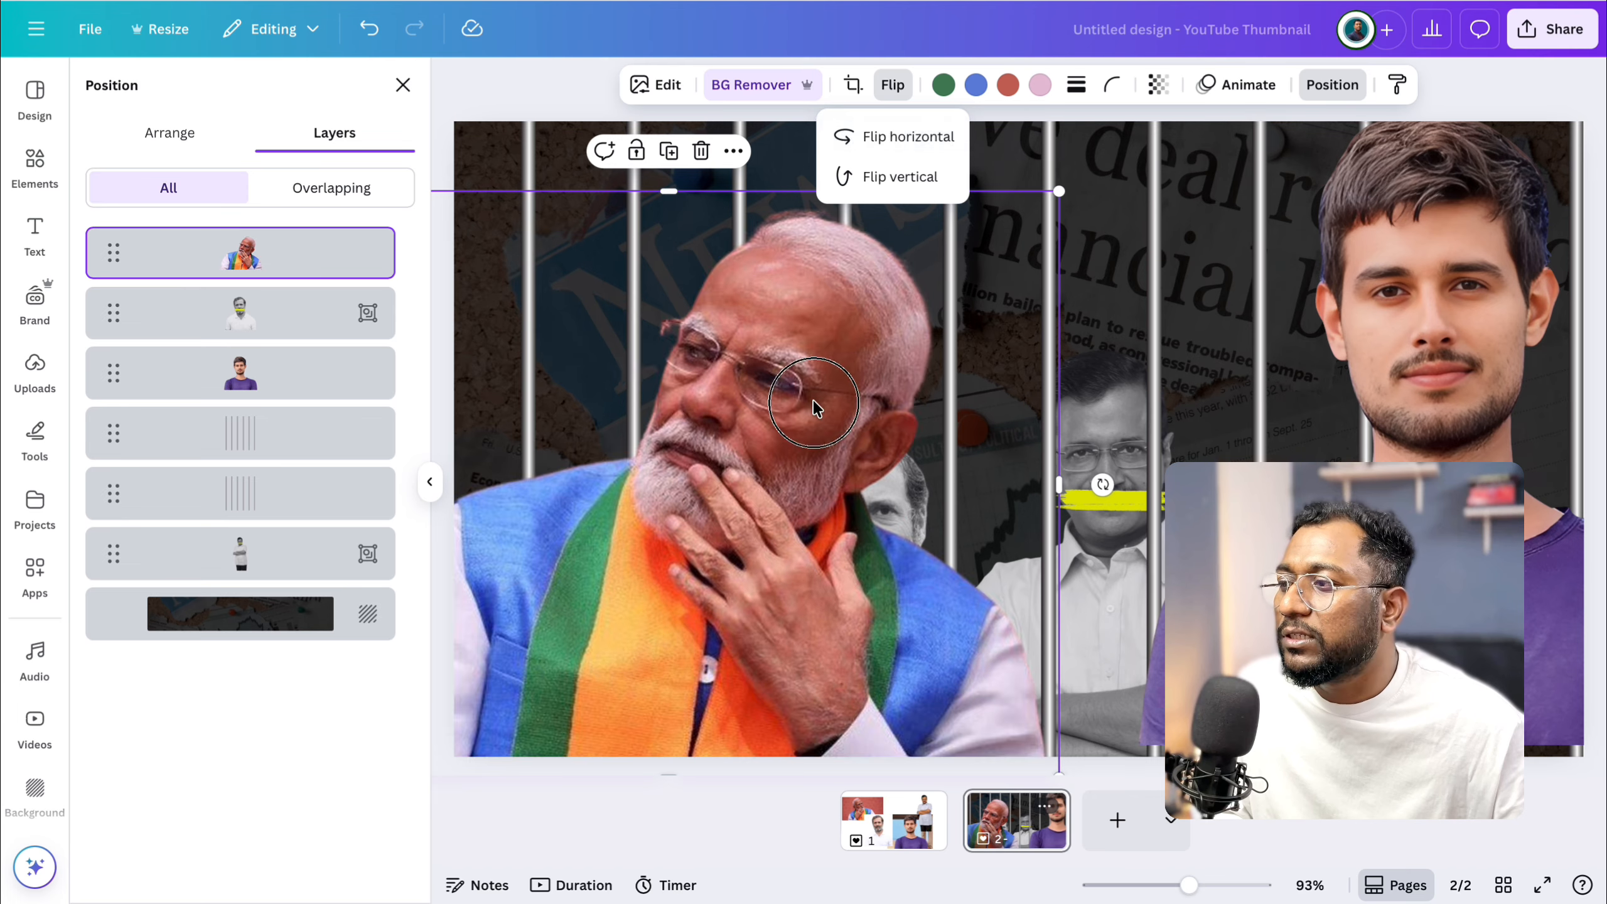
left_click(671, 383)
left_click_drag(672, 383, 723, 421)
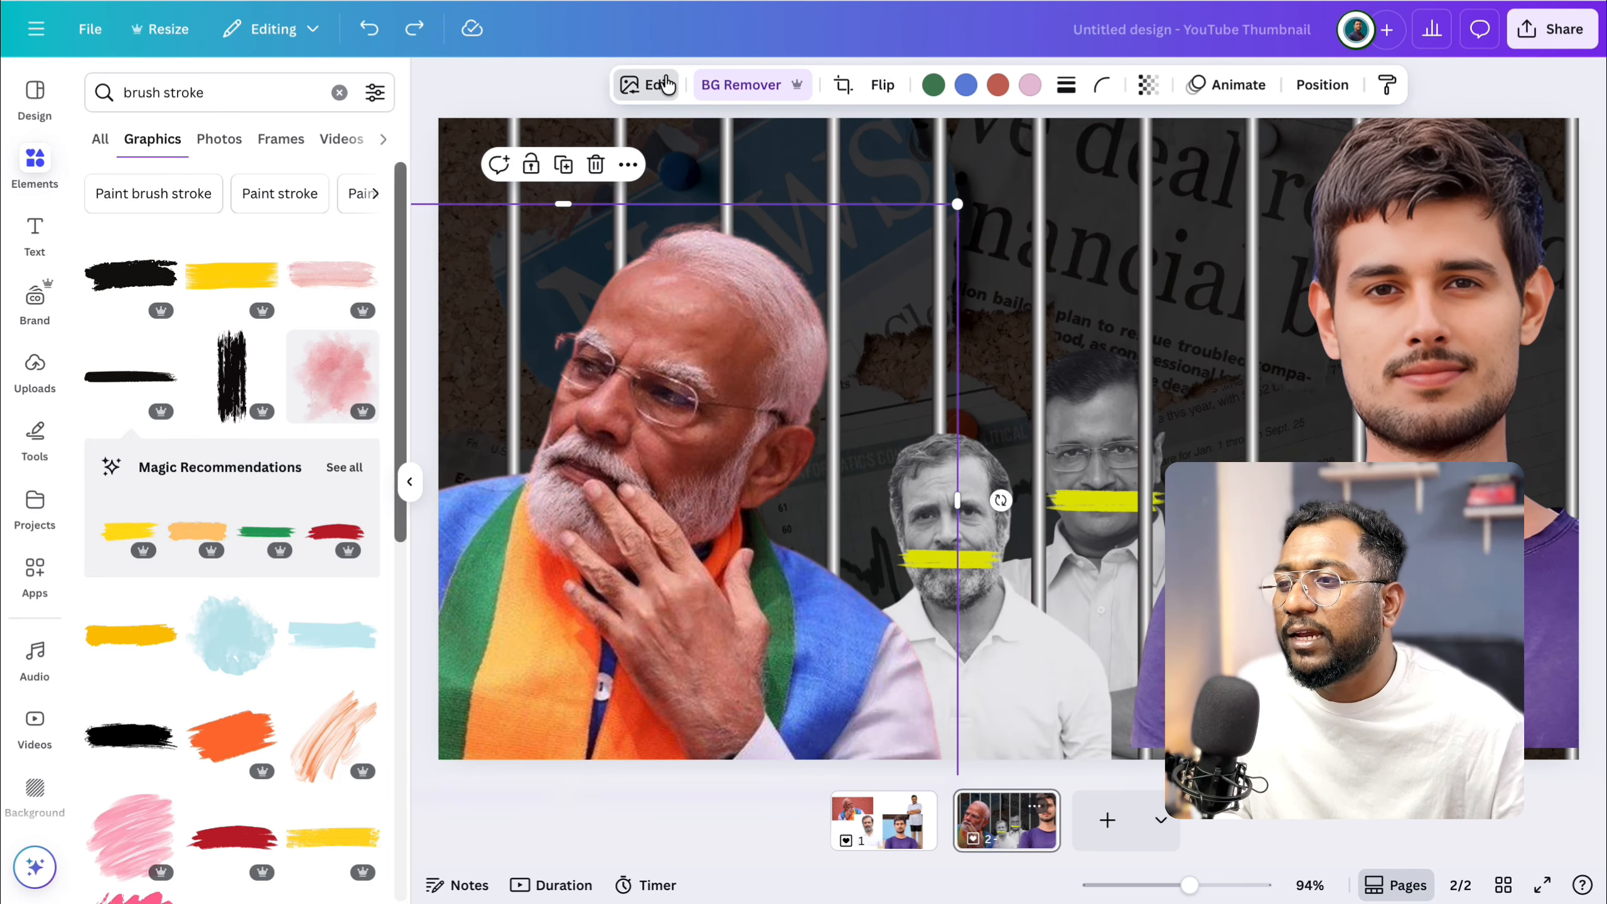
Apply Auto-adjust to the colours of the scarf man's photo.
left_click(664, 84)
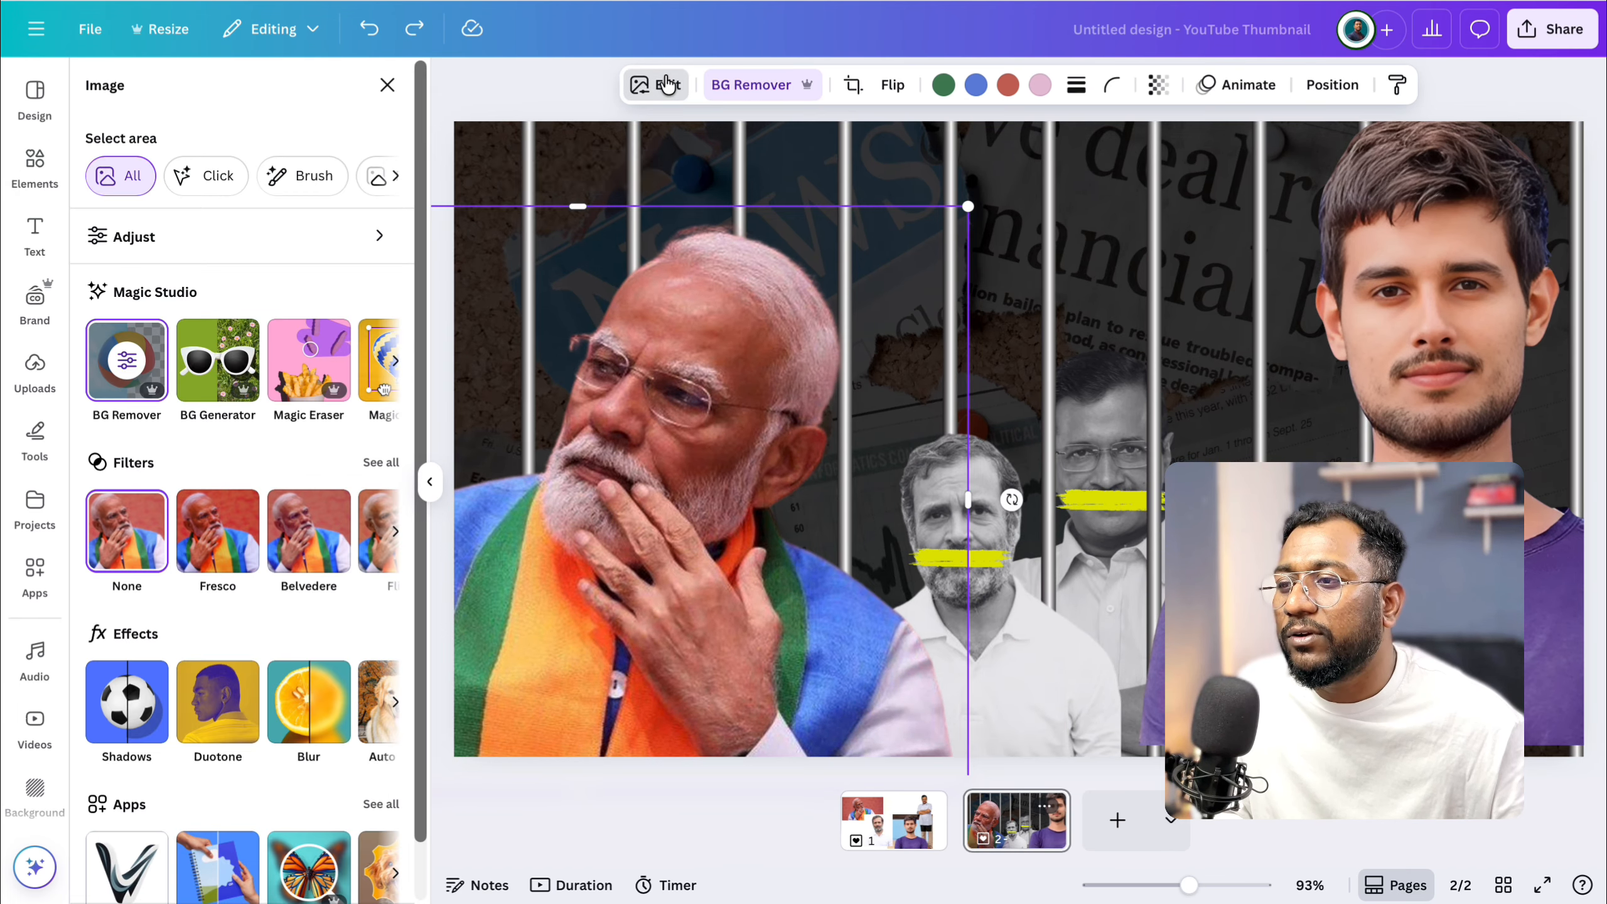
left_click(183, 248)
left_click(253, 226)
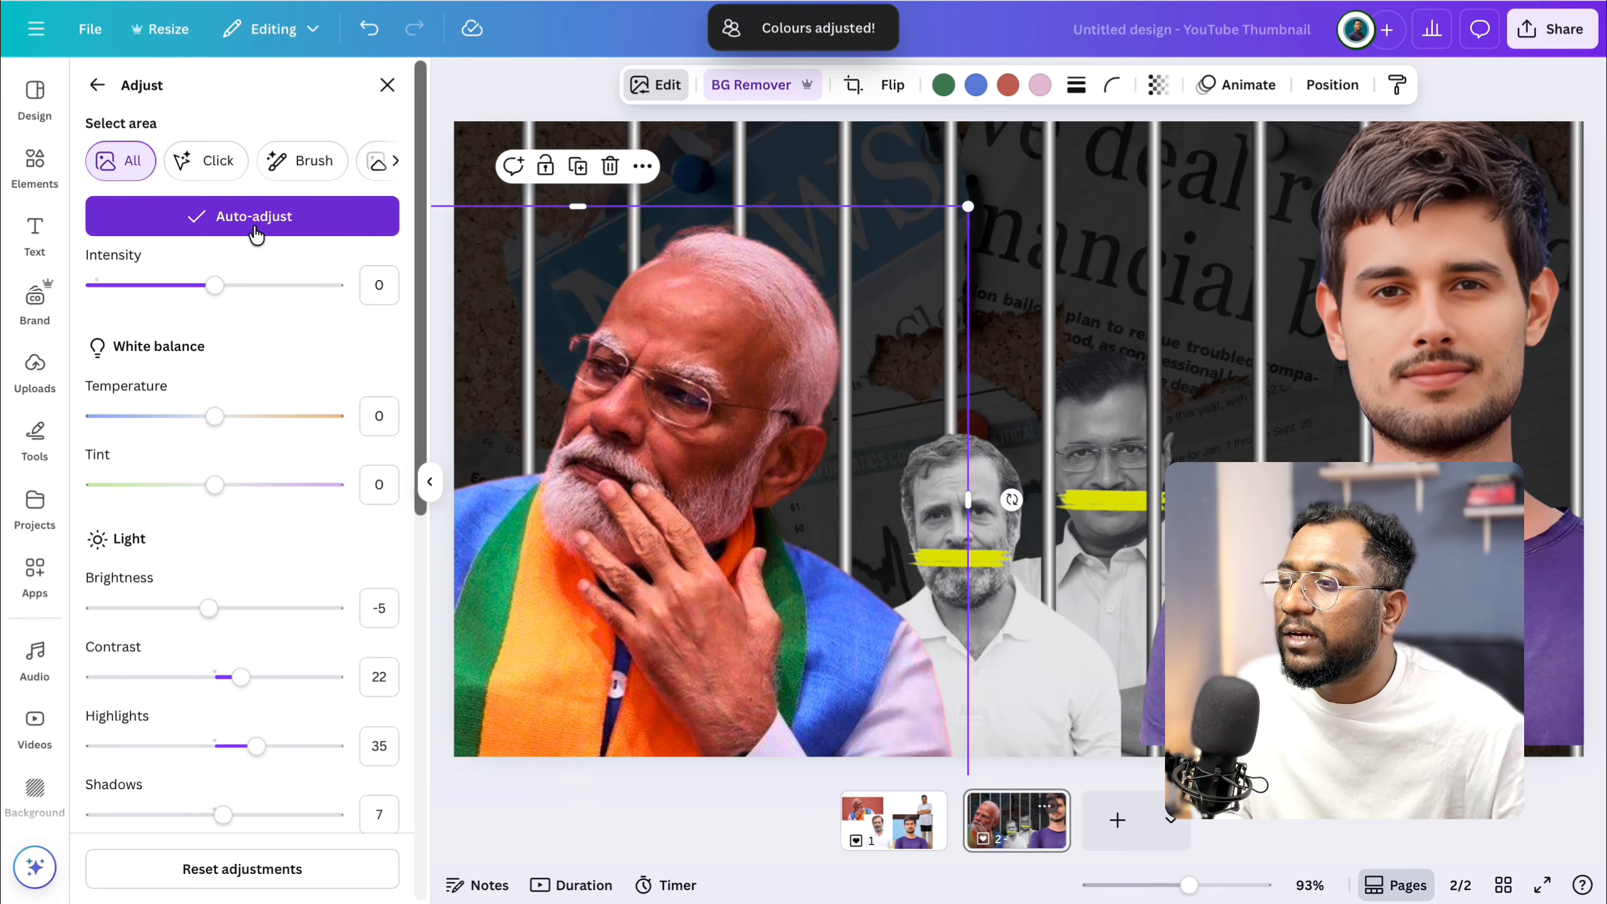
Set the scarf man's photo brightness to 13 and contrast to 29.
left_click_drag(211, 608, 233, 609)
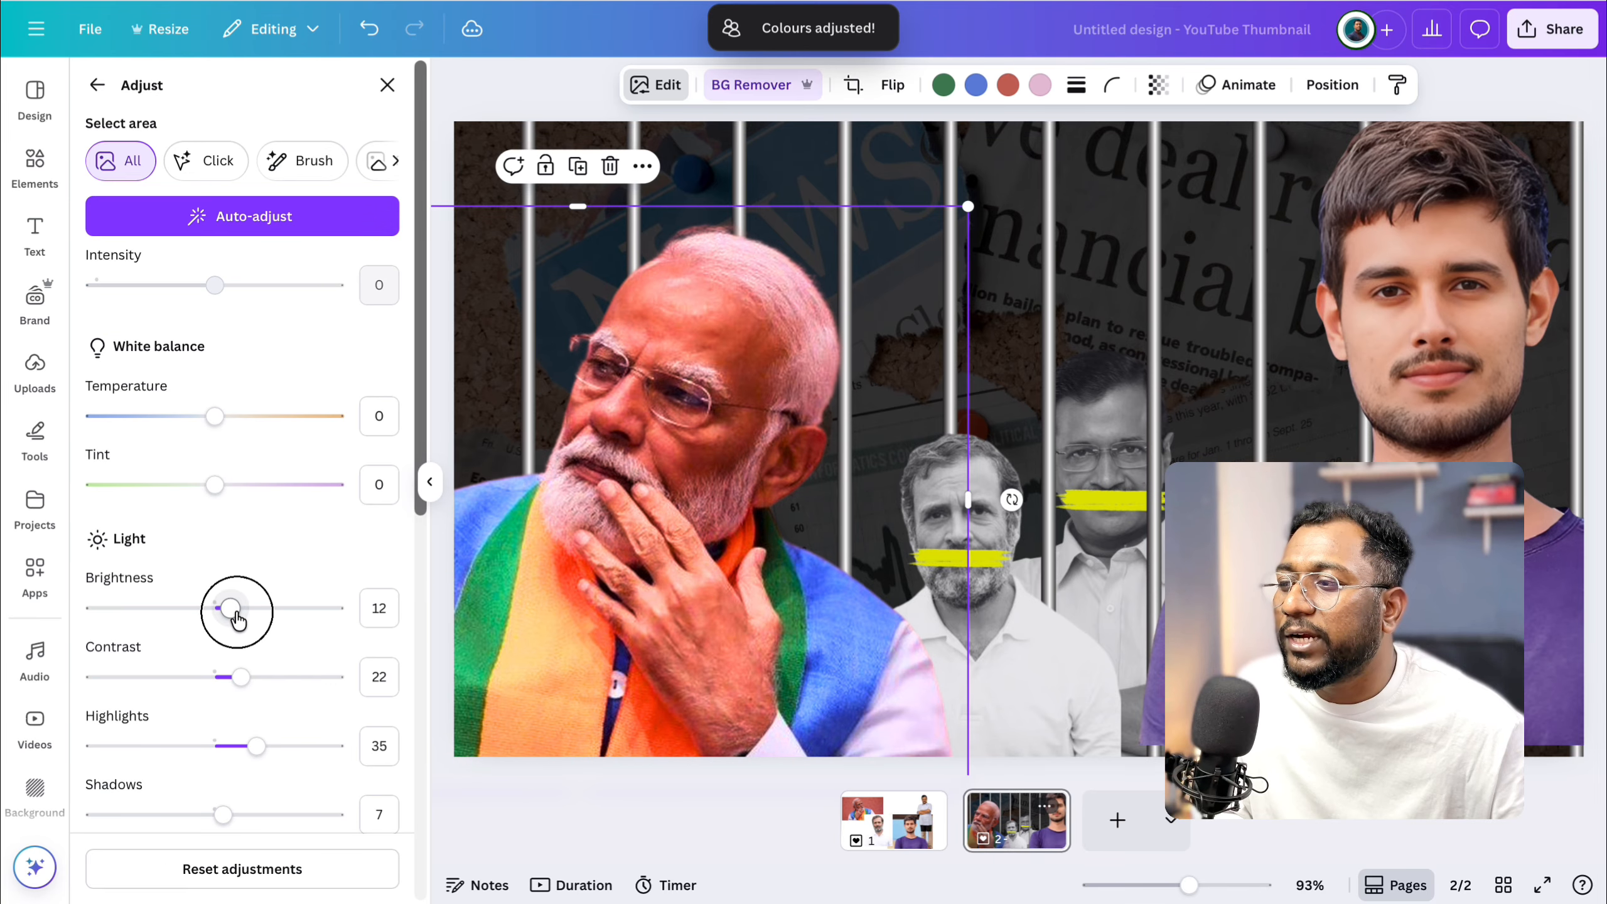
scroll(236, 670, "down", 1)
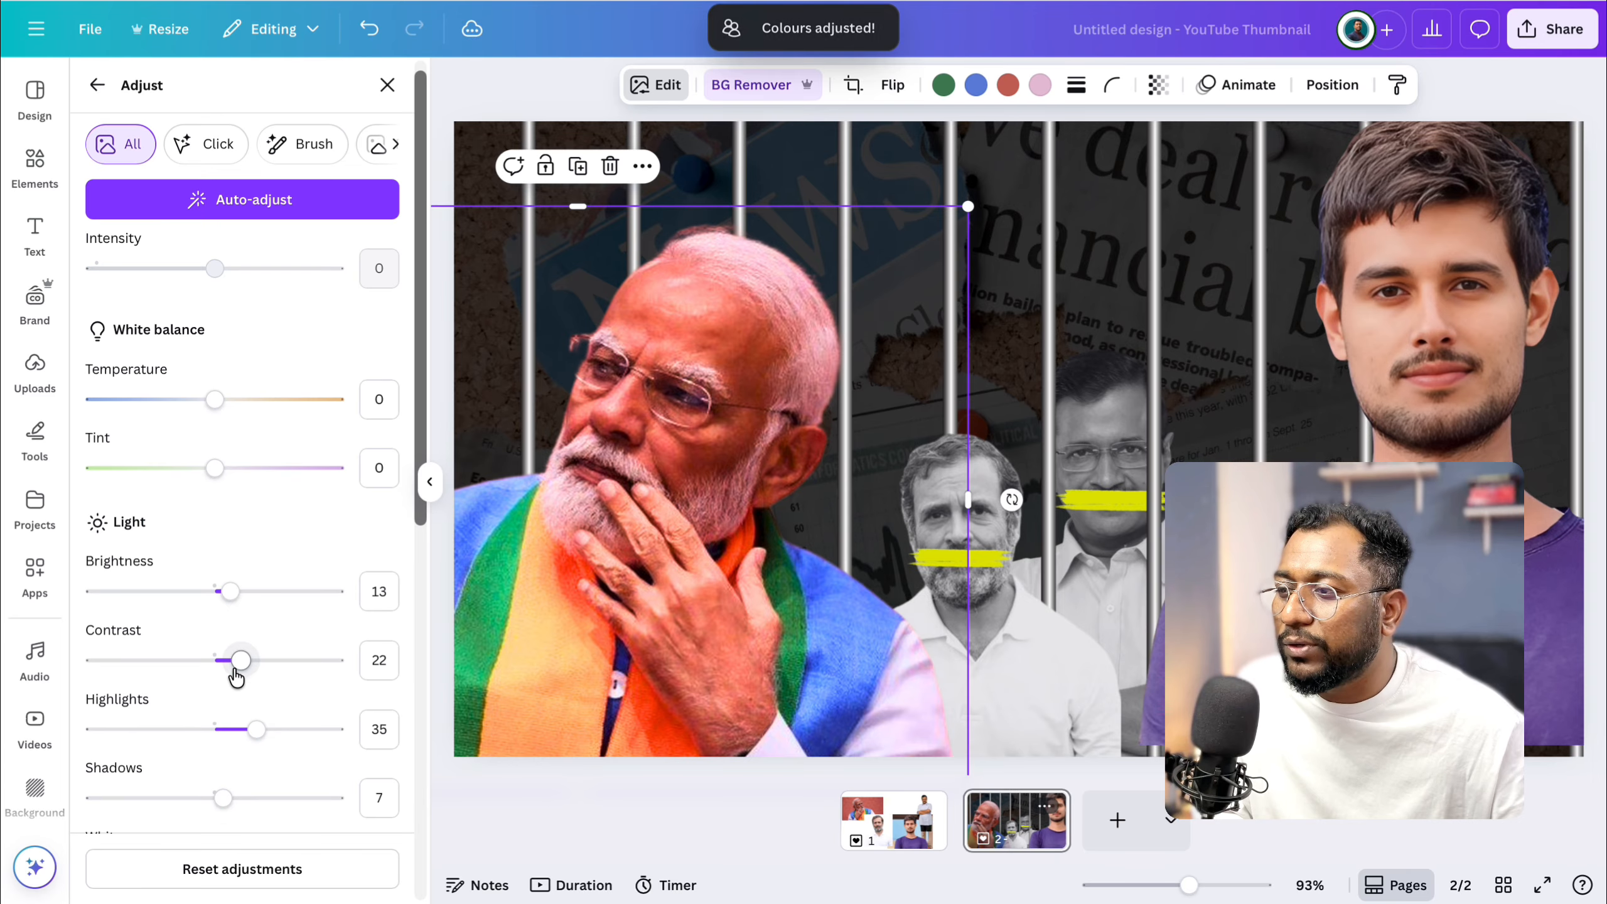
left_click(243, 659)
left_click_drag(278, 666, 247, 666)
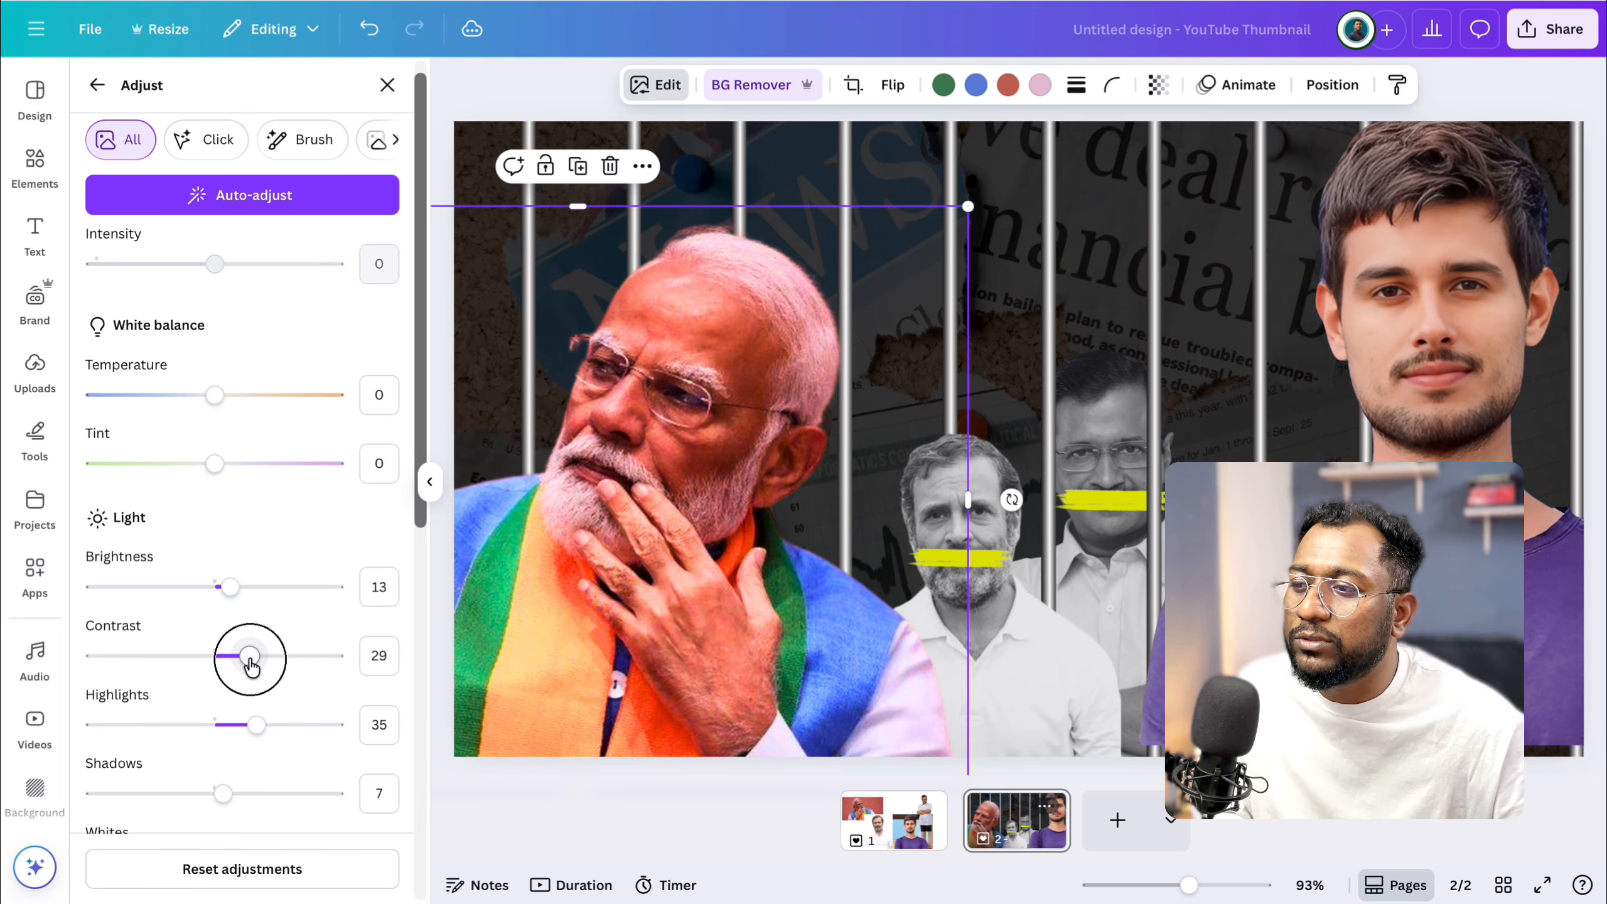
Set the photo's temperature to -21 and raise its brightness slightly.
scroll(249, 658, "down", 5)
scroll(219, 294, "up", 4)
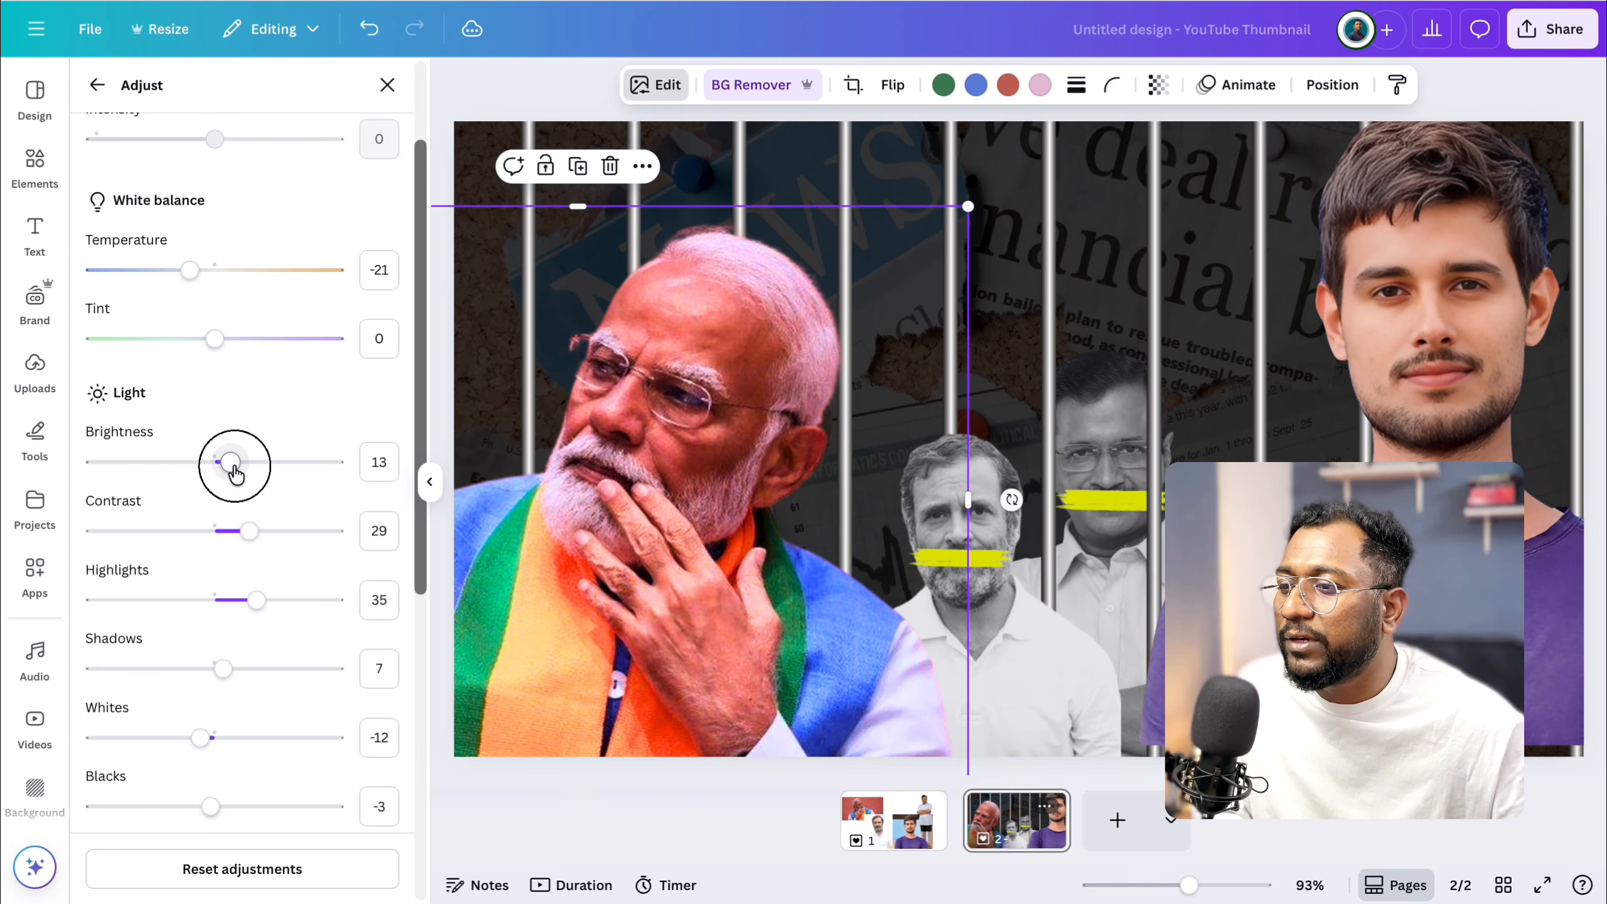
left_click_drag(234, 471, 251, 473)
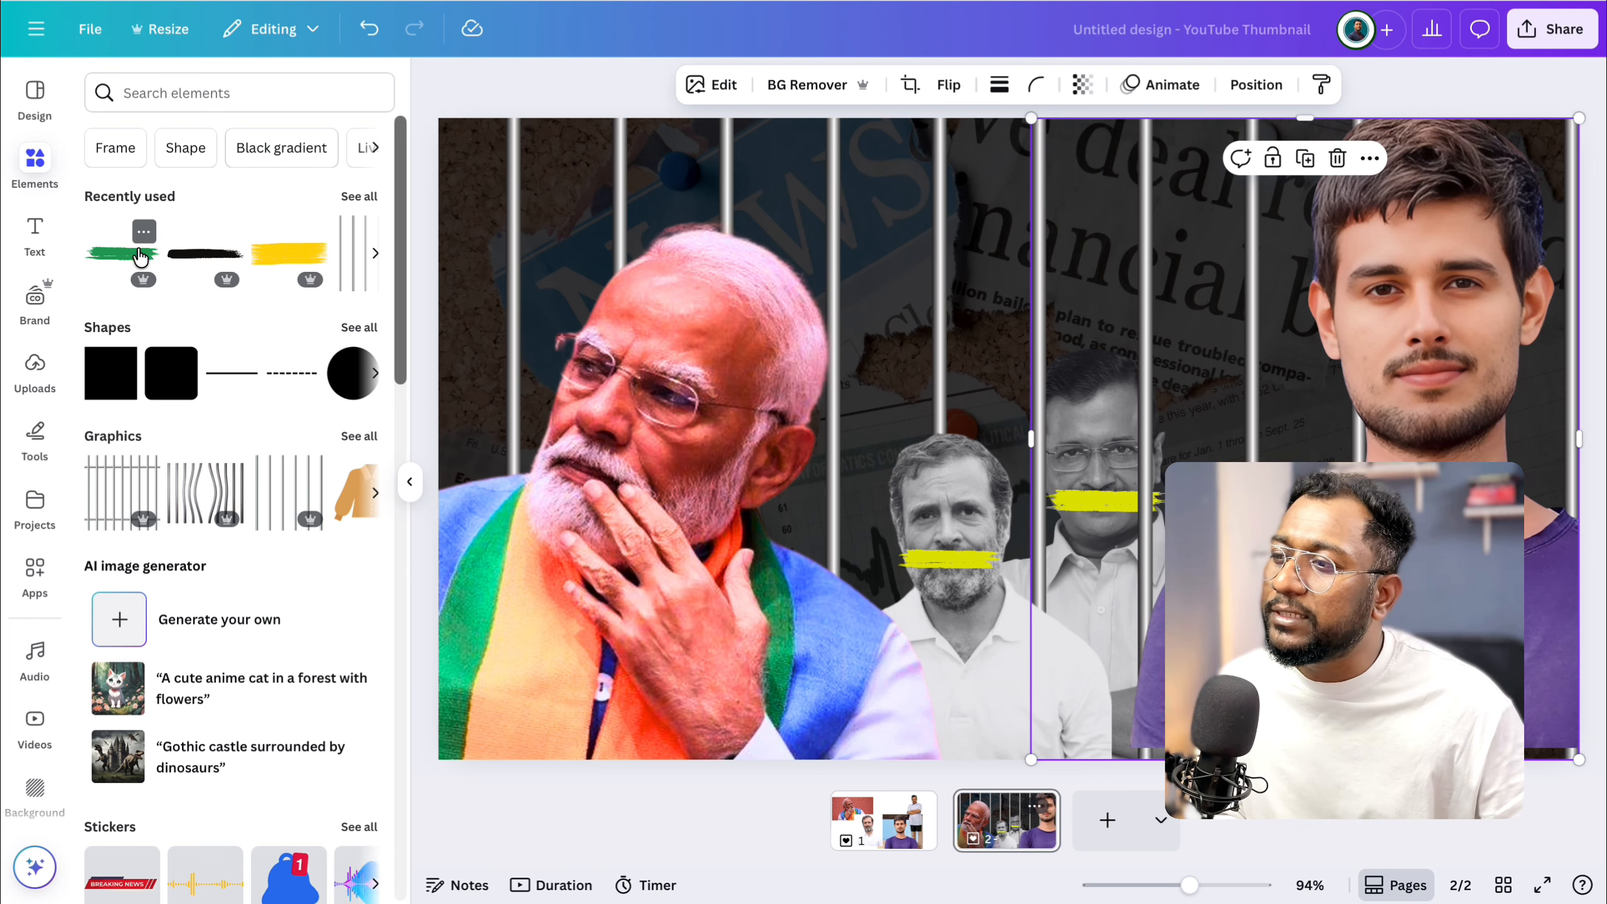
Add the recently used green brush stroke across the thumbnail's upper-left area, recoloured orange-red and enlarged.
left_click(133, 246)
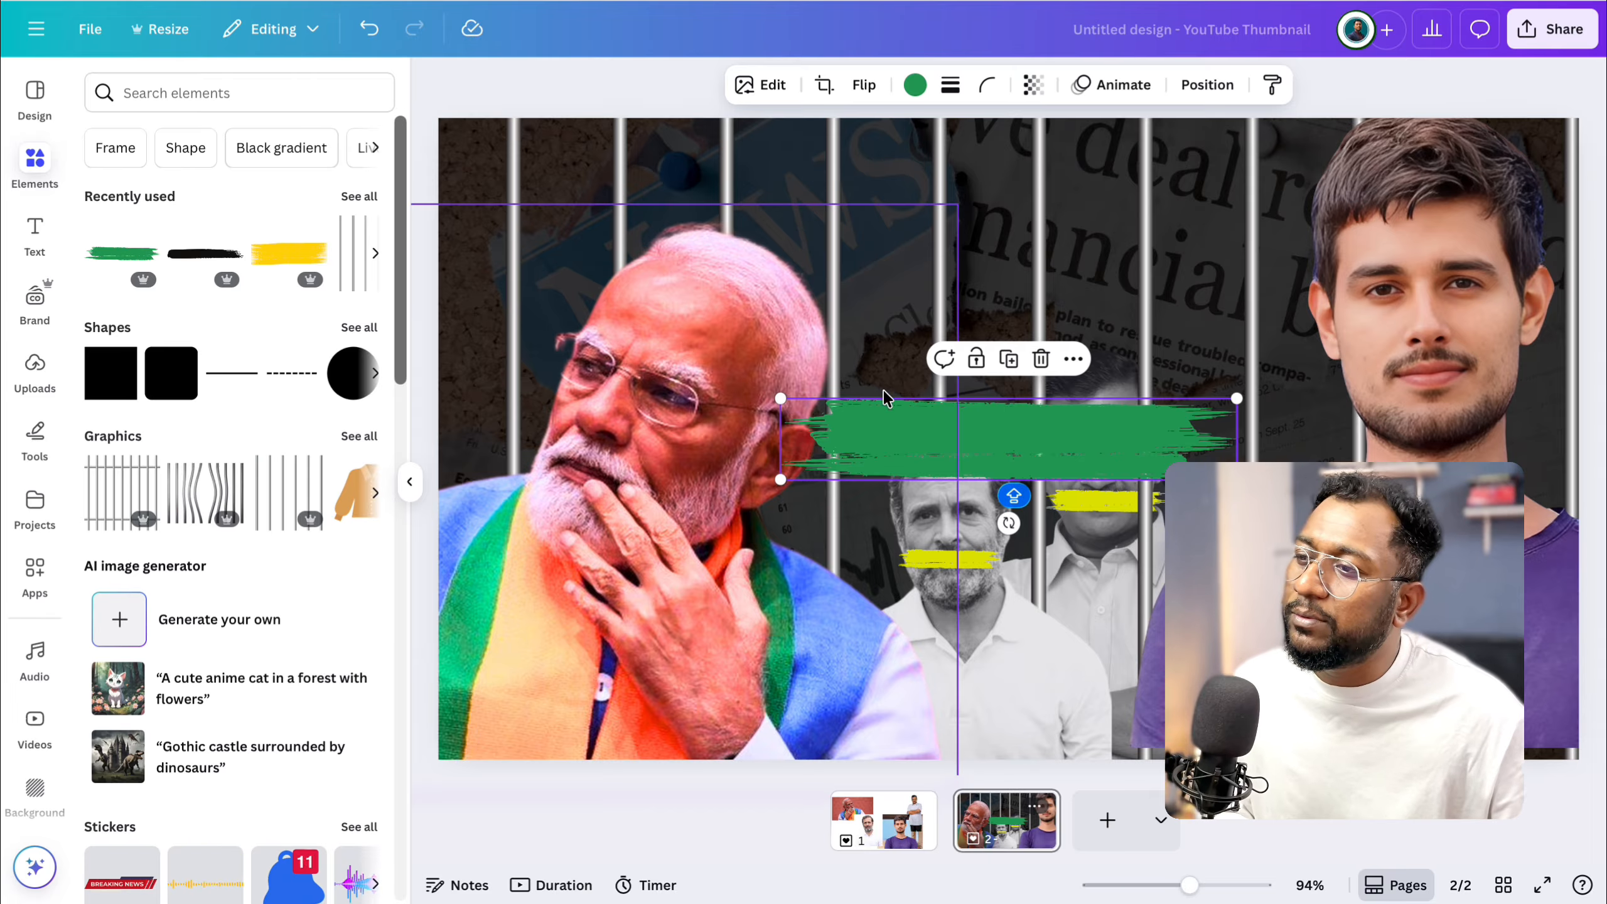
mouse_move(996, 434)
left_mouse_down()
mouse_move(681, 216)
mouse_move(670, 190)
left_mouse_up()
left_click(914, 84)
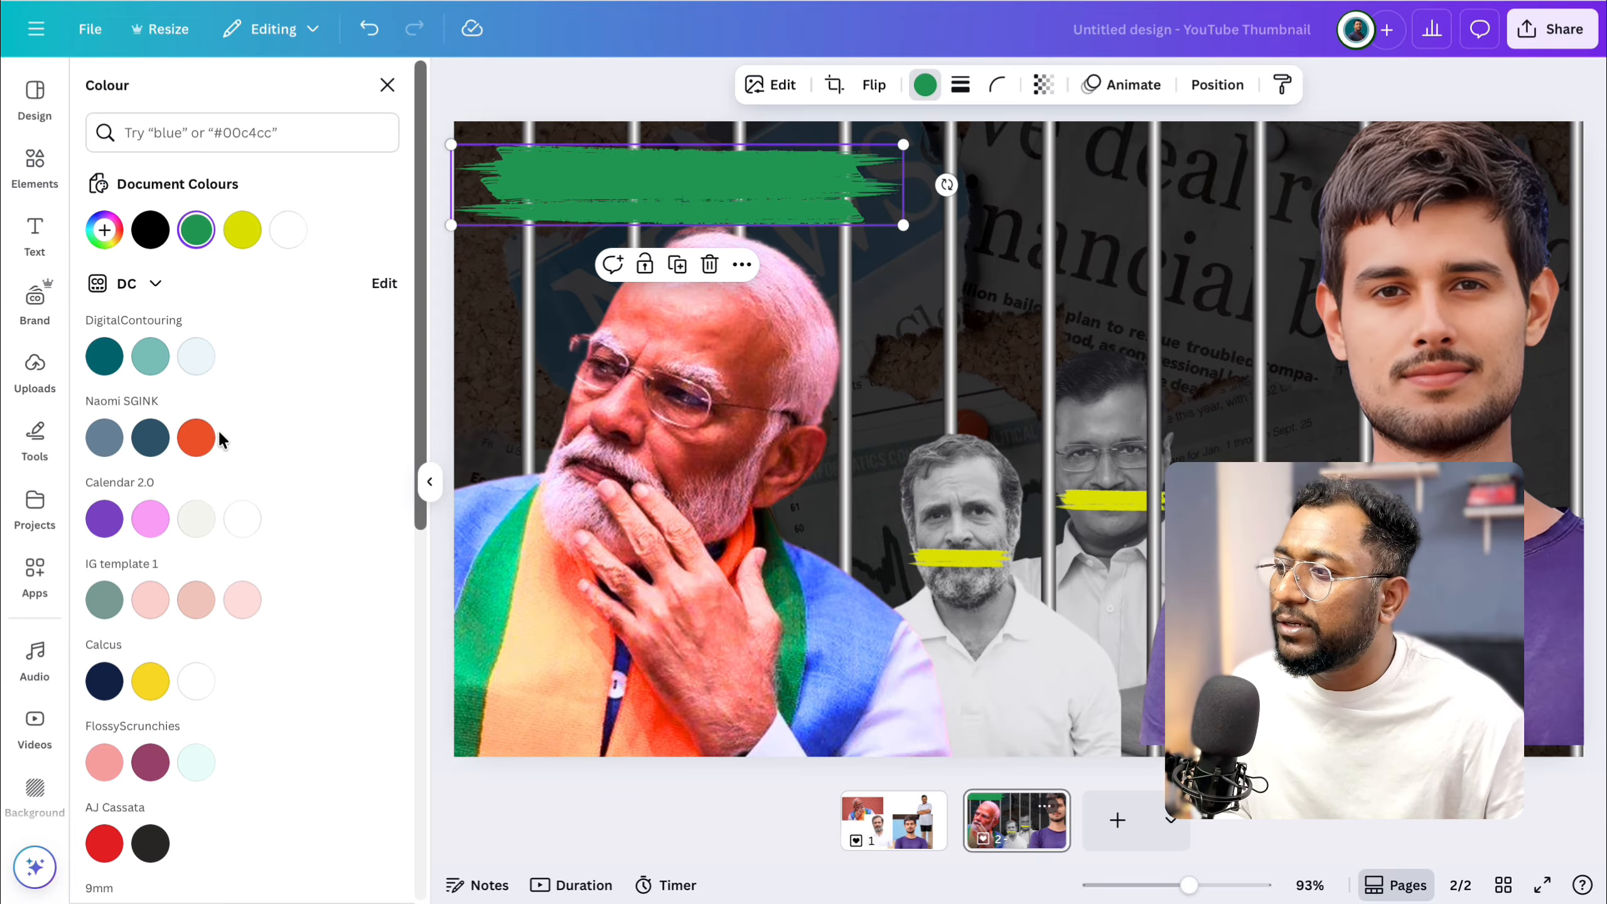
left_click(196, 438)
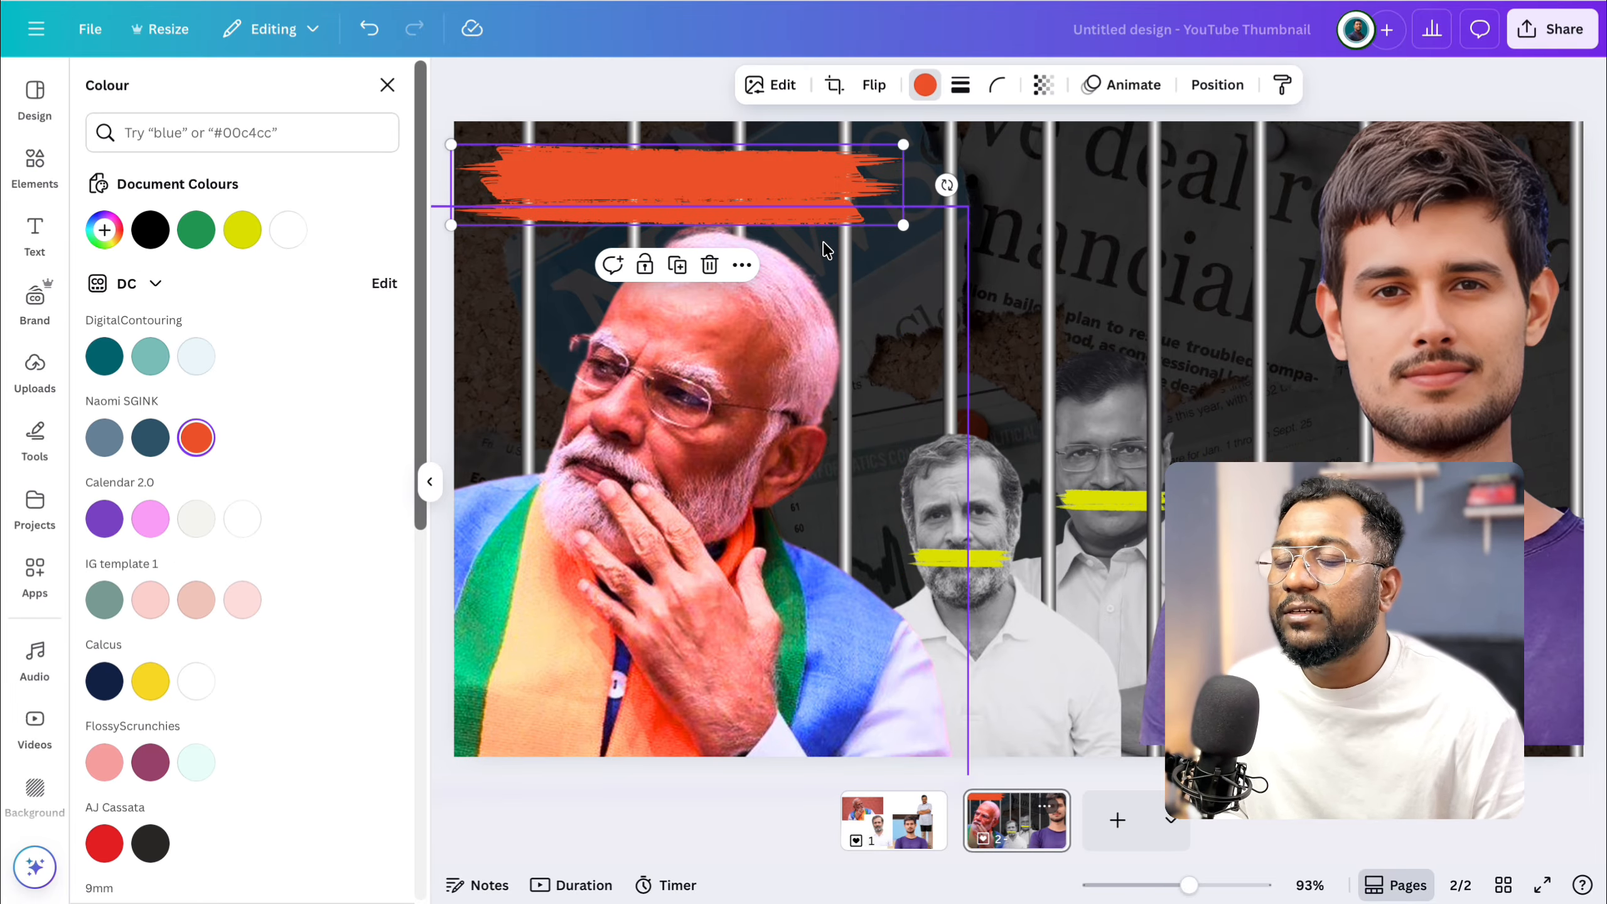
left_click_drag(903, 224, 1061, 243)
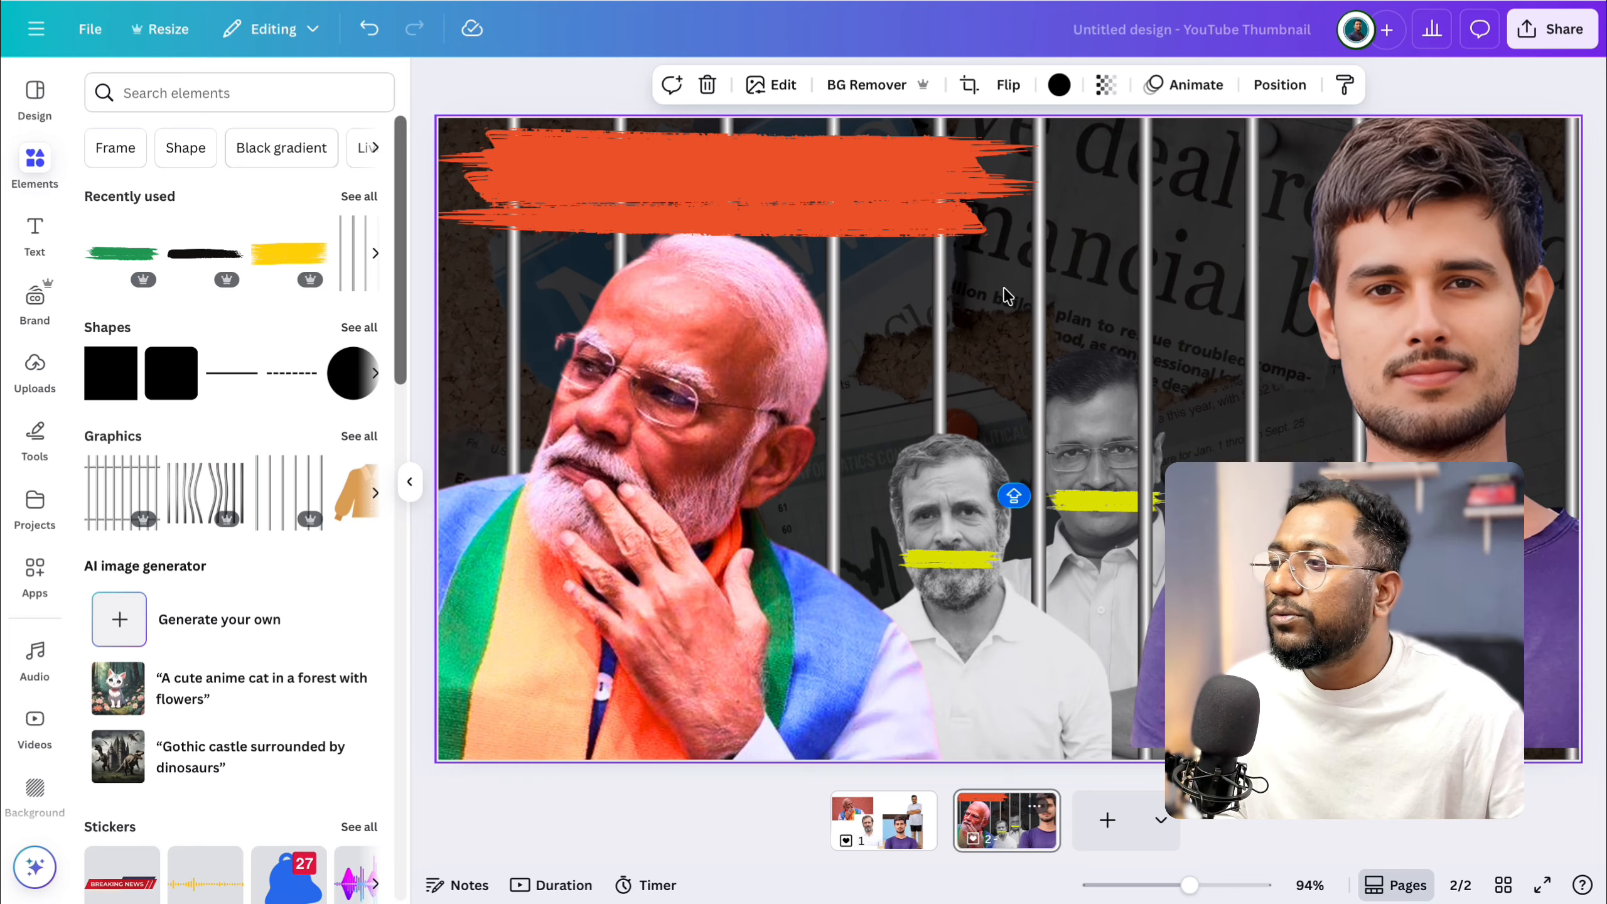
Add a text box over the orange-red brush stroke reading "DARA".
key("t")
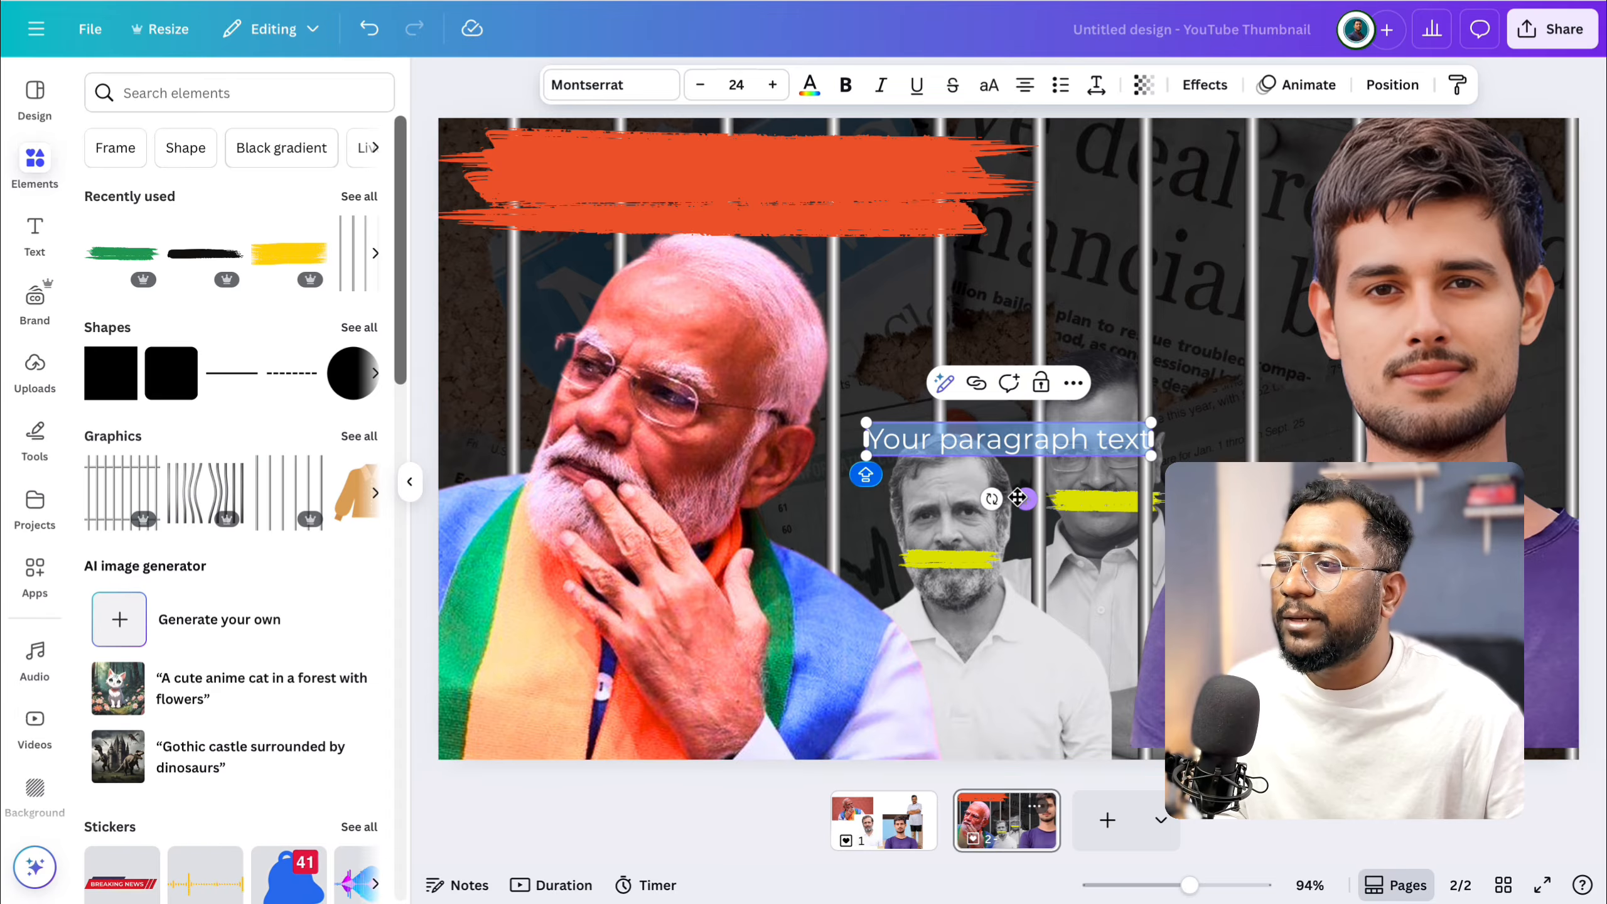
mouse_move(1016, 501)
left_mouse_down()
mouse_move(816, 330)
mouse_move(770, 255)
left_mouse_up()
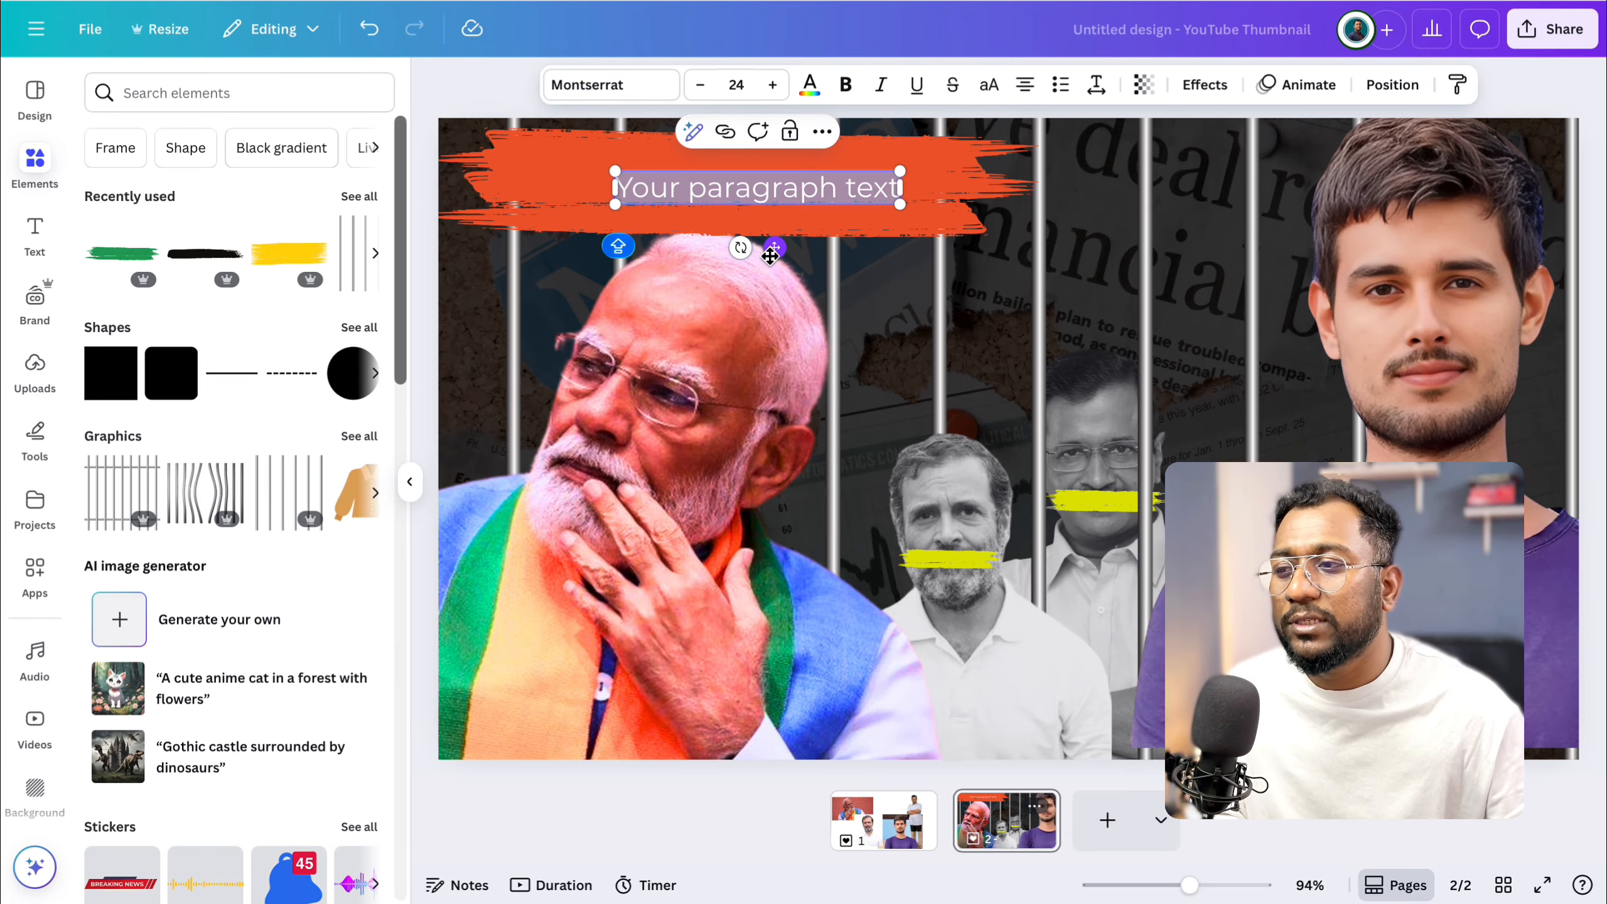
type("DARA")
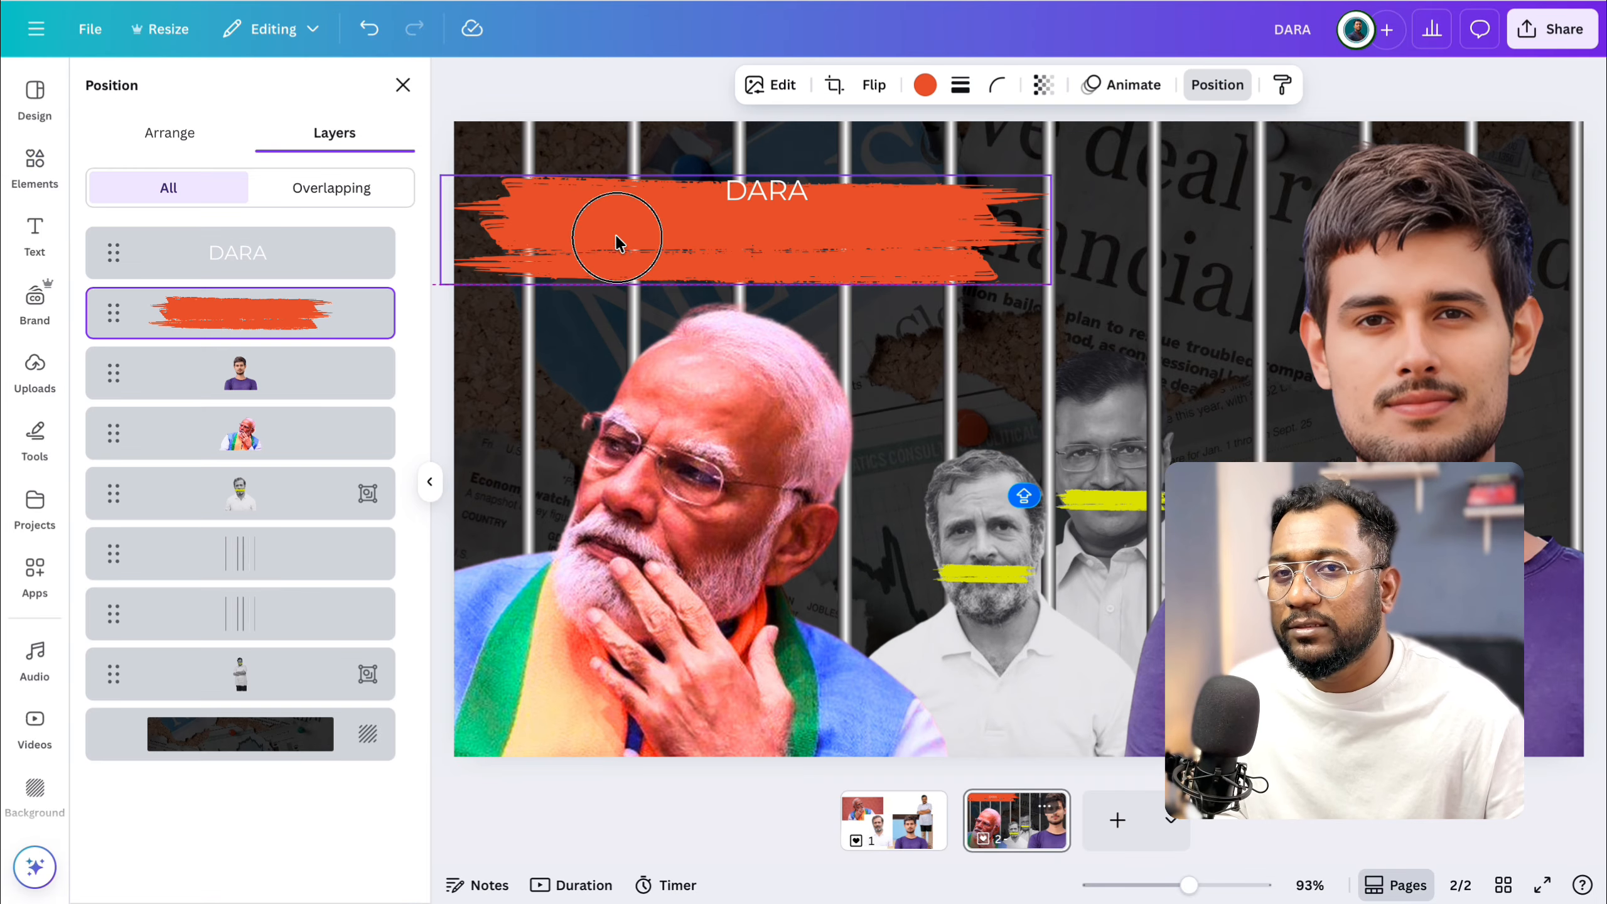
Duplicate the orange-red brush stroke and place the copy higher, overlapping the original along the thumbnail's upper edge.
left_click_drag(617, 240, 630, 243)
left_click(751, 145)
left_click_drag(786, 257, 787, 170)
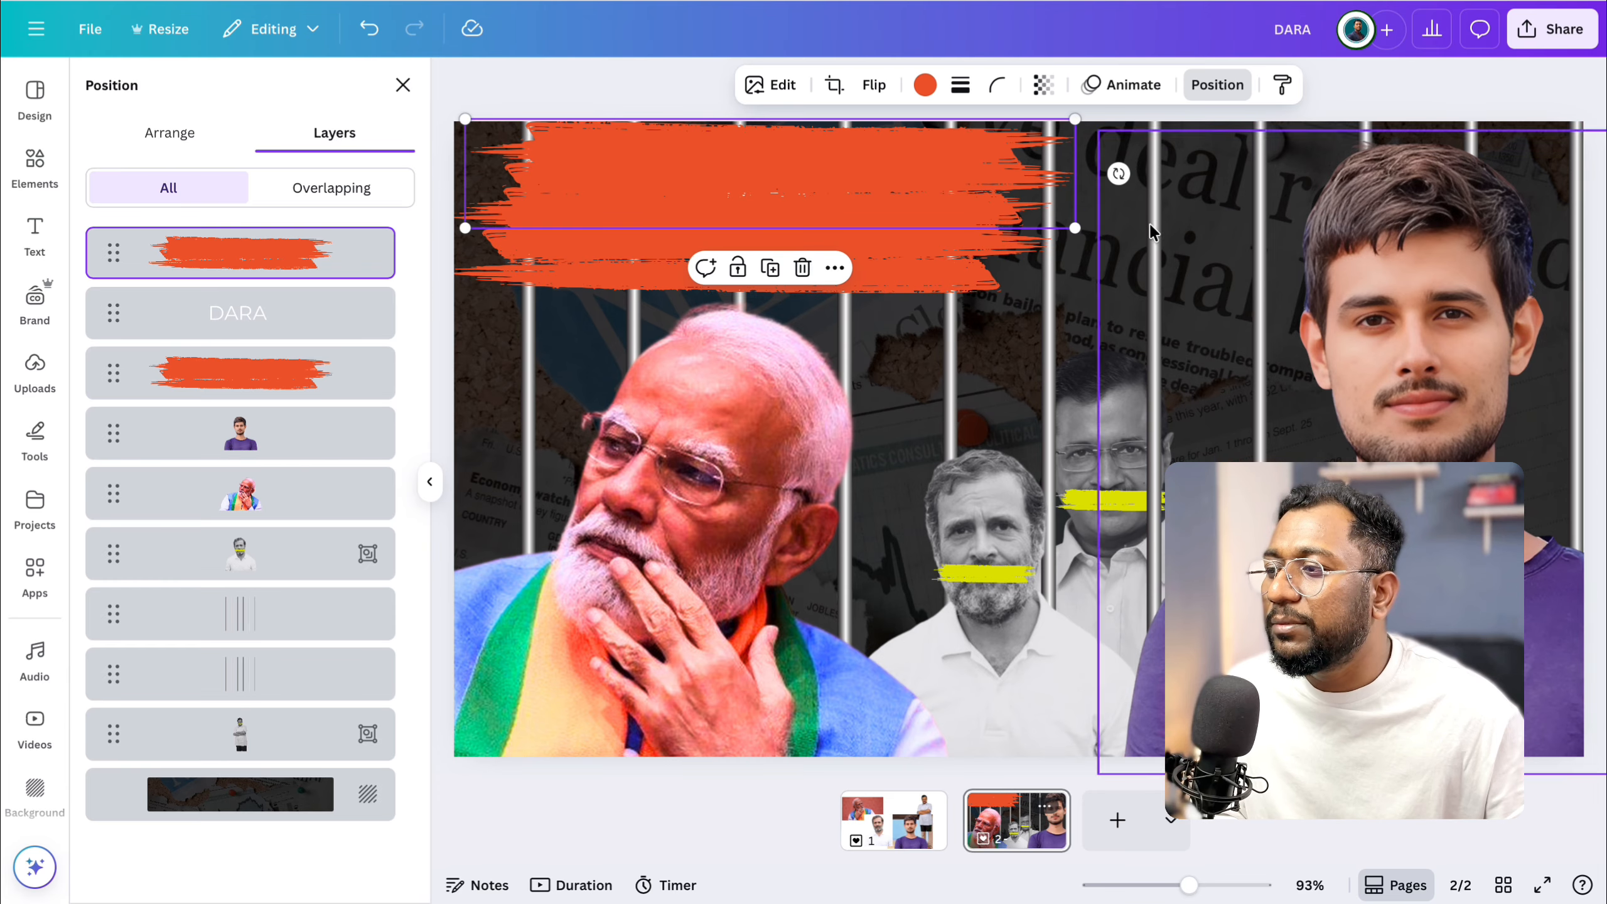
Shrink the upper copy of the orange-red brush stroke, centre it above the original stroke and recolour it black.
left_click_drag(1074, 227, 896, 197)
mouse_move(710, 158)
left_mouse_down()
mouse_move(796, 168)
mouse_move(790, 187)
left_mouse_up()
left_click(910, 84)
left_click(151, 230)
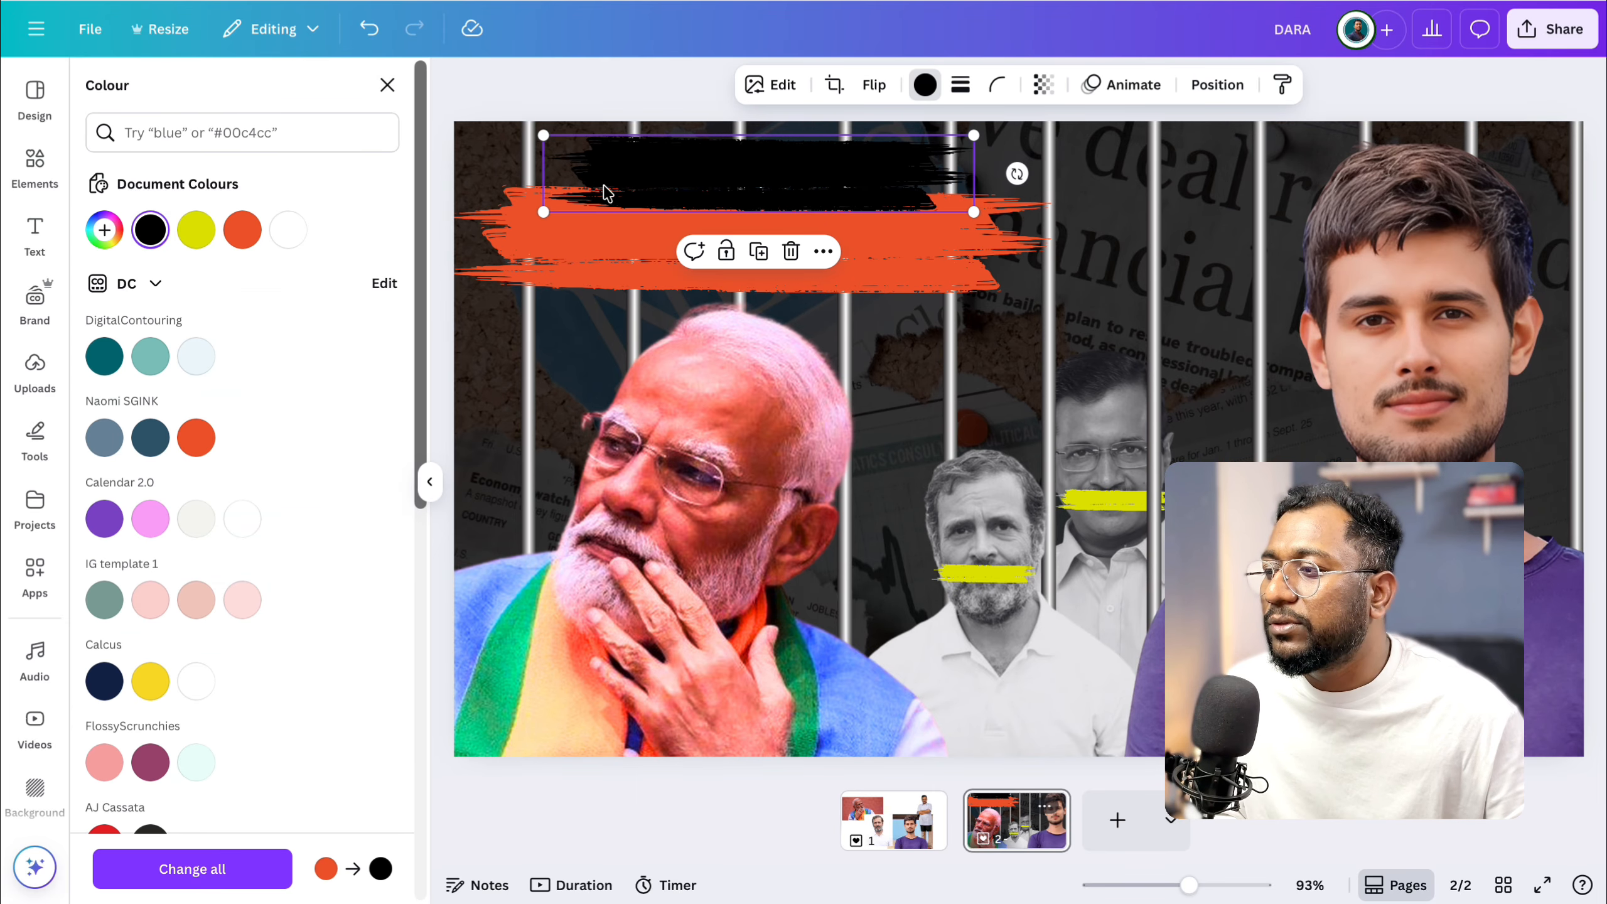
Place the DARA text in front of the black brush stroke and set its font to Poppins ExtraBold.
left_click(1214, 86)
key("ctrl+v")
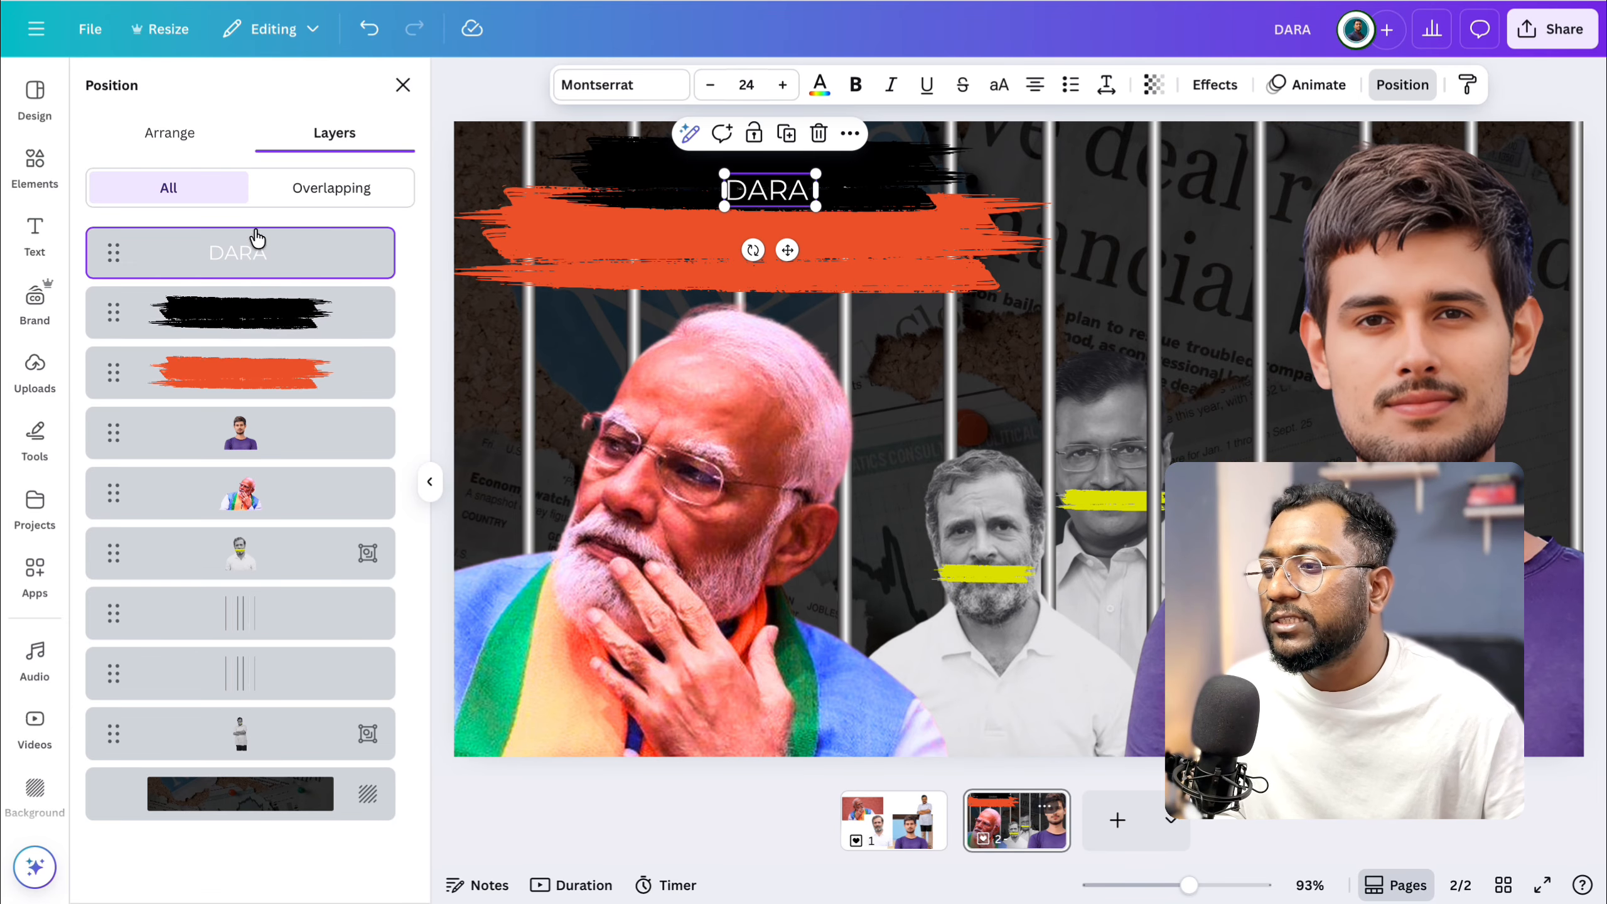
left_click(674, 98)
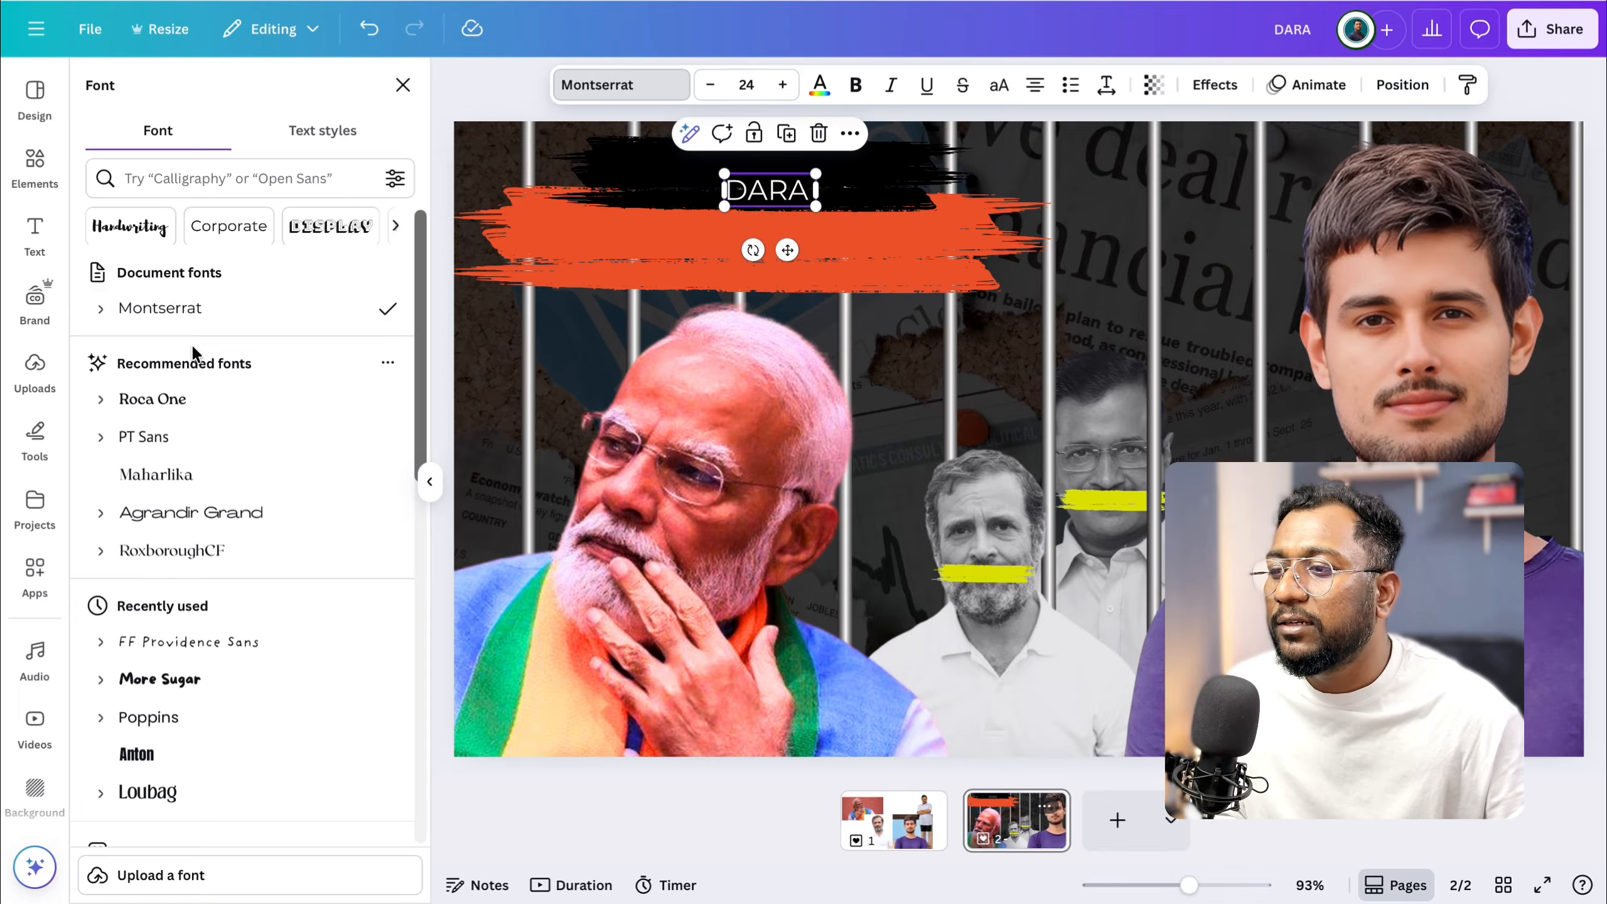
scroll(96, 680, "down", 2)
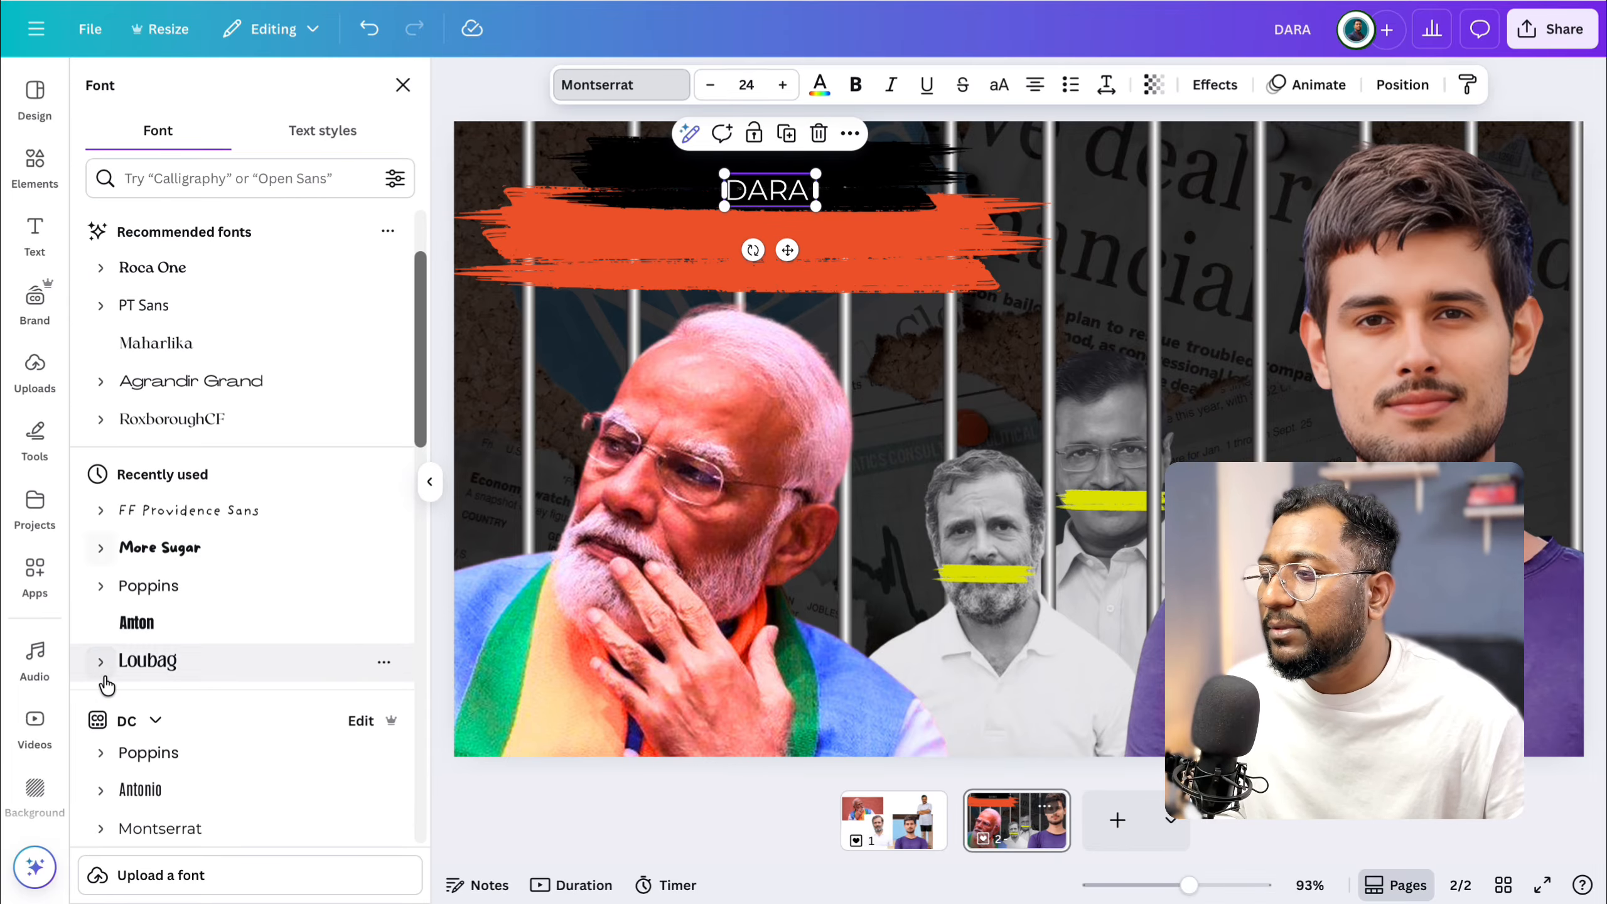
left_click(101, 753)
scroll(114, 757, "down", 5)
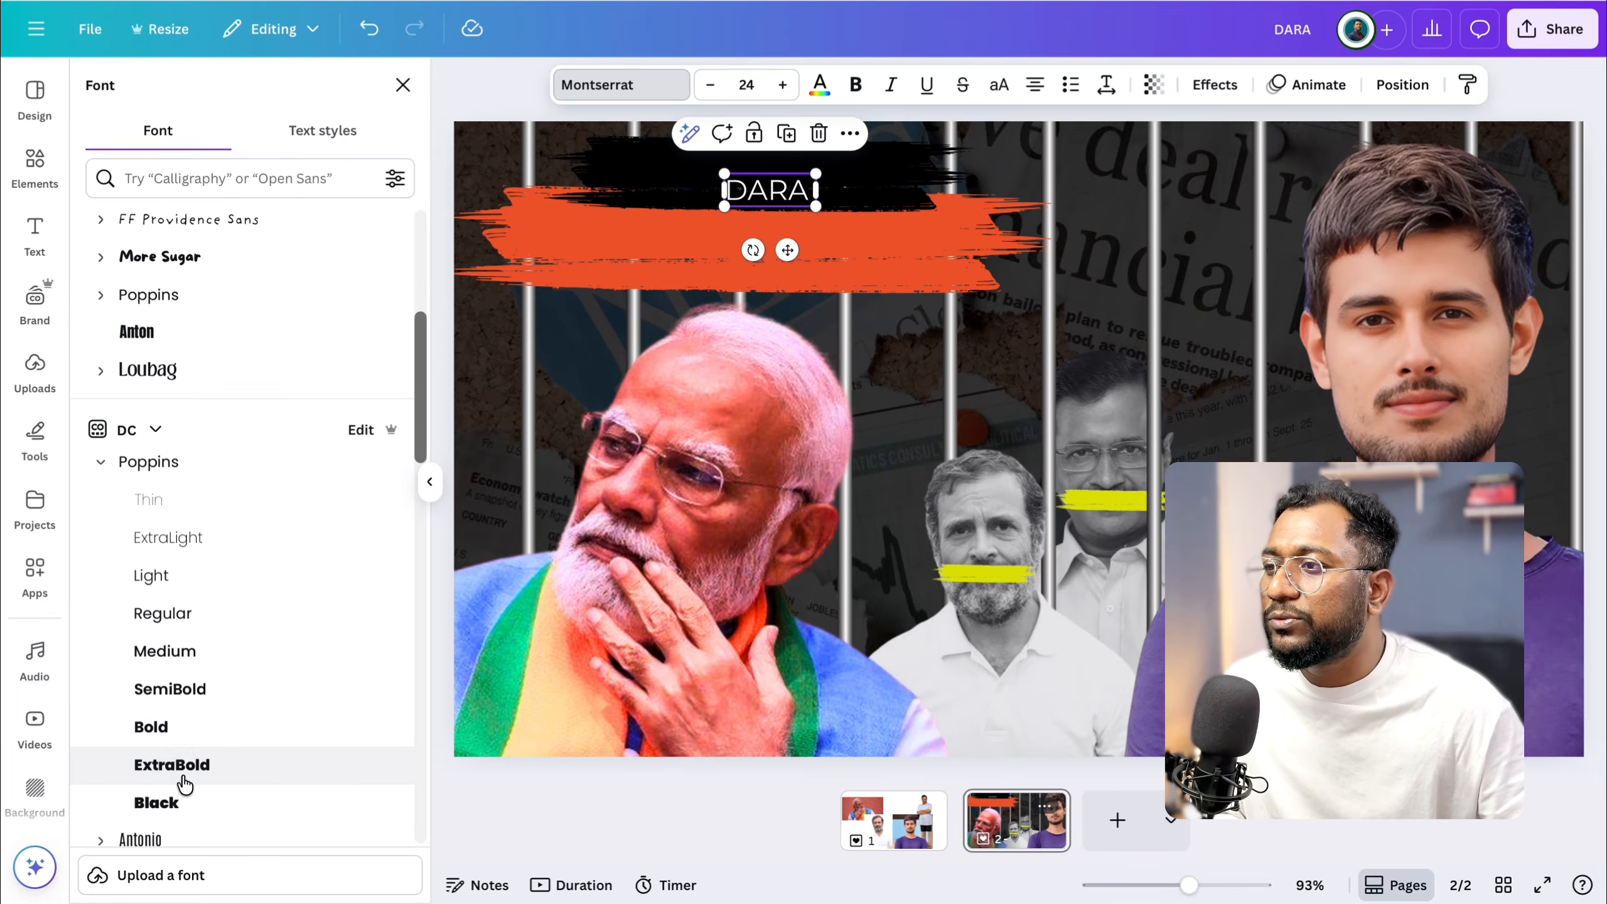
left_click(171, 765)
Enlarge the text to size 43.7, extend it to "DARA HUA" and centre it on the black brush stroke.
left_click_drag(726, 174, 655, 146)
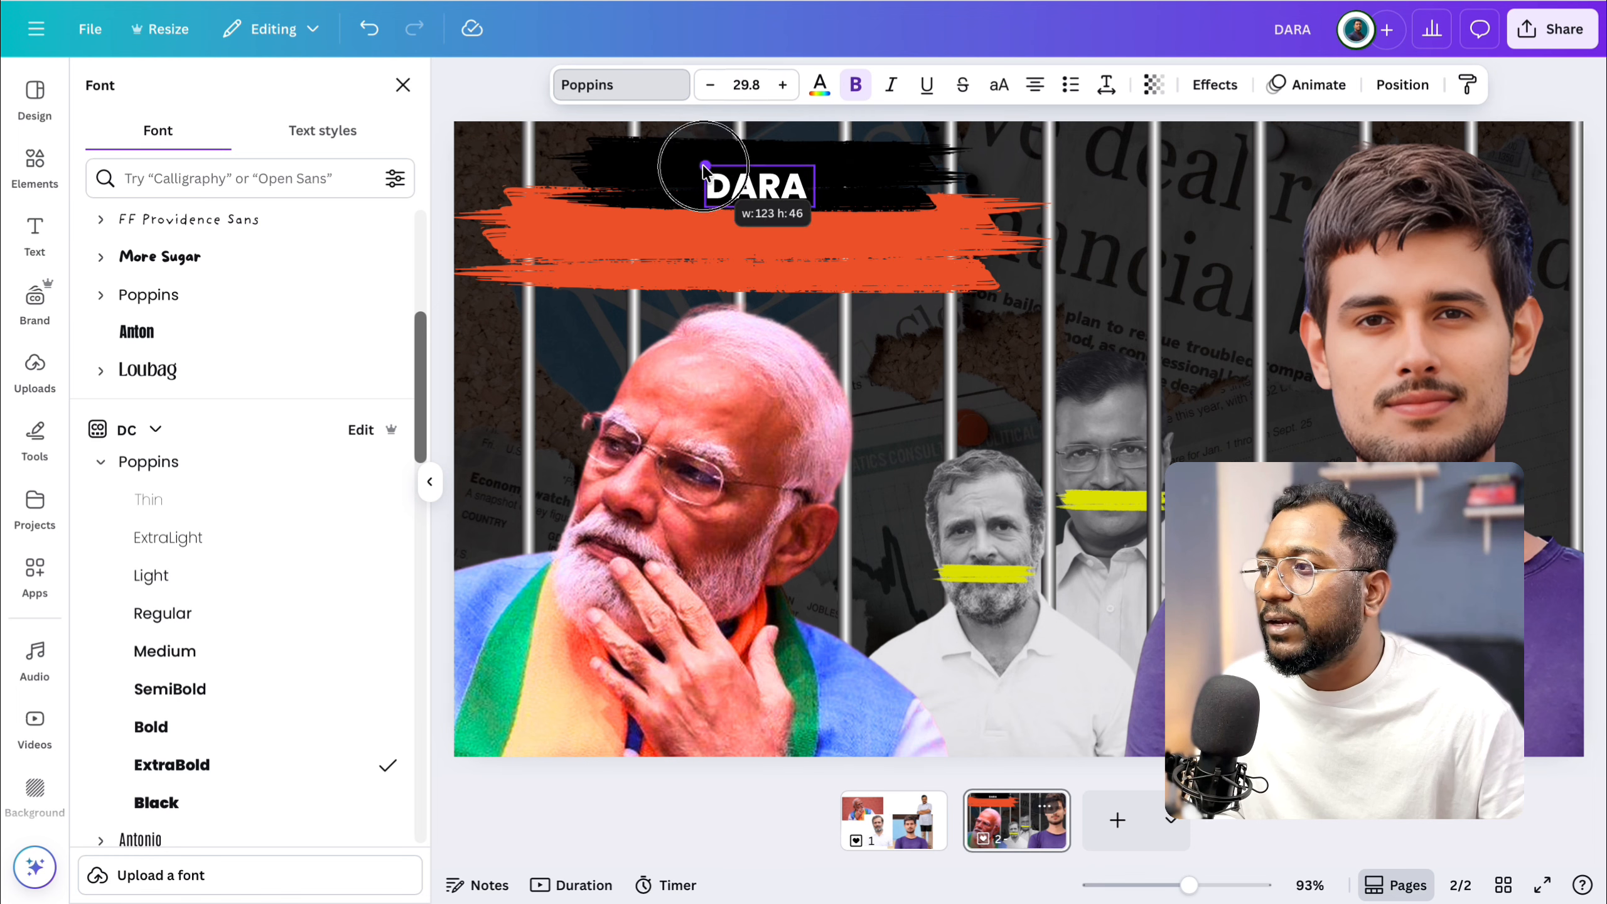
left_click(807, 188)
type("HUA")
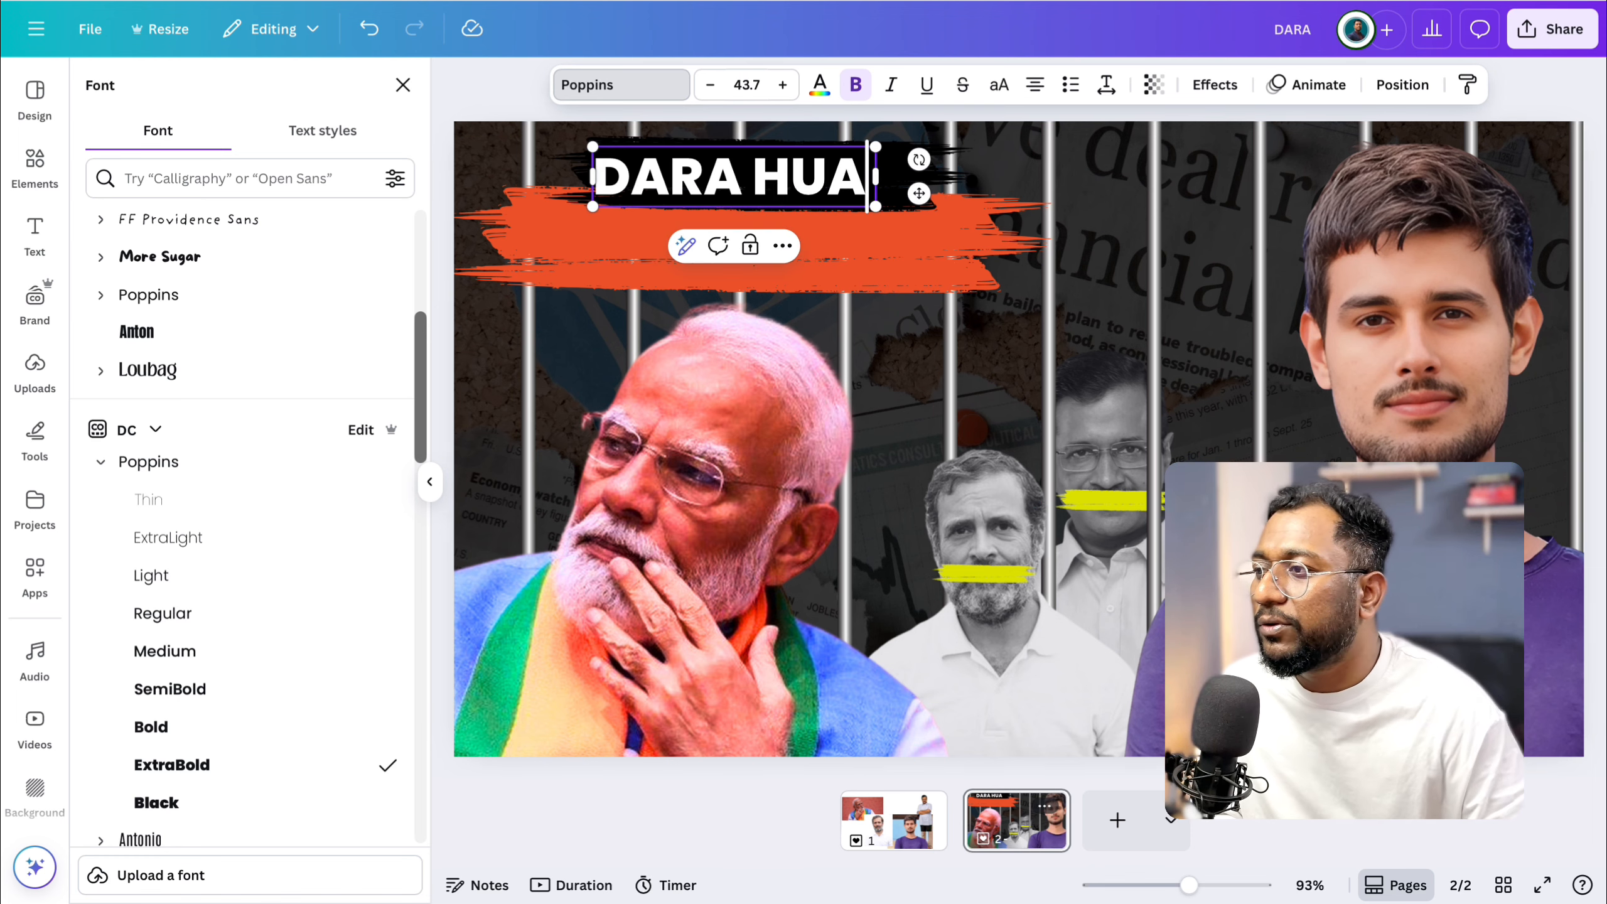
left_click_drag(918, 193, 964, 182)
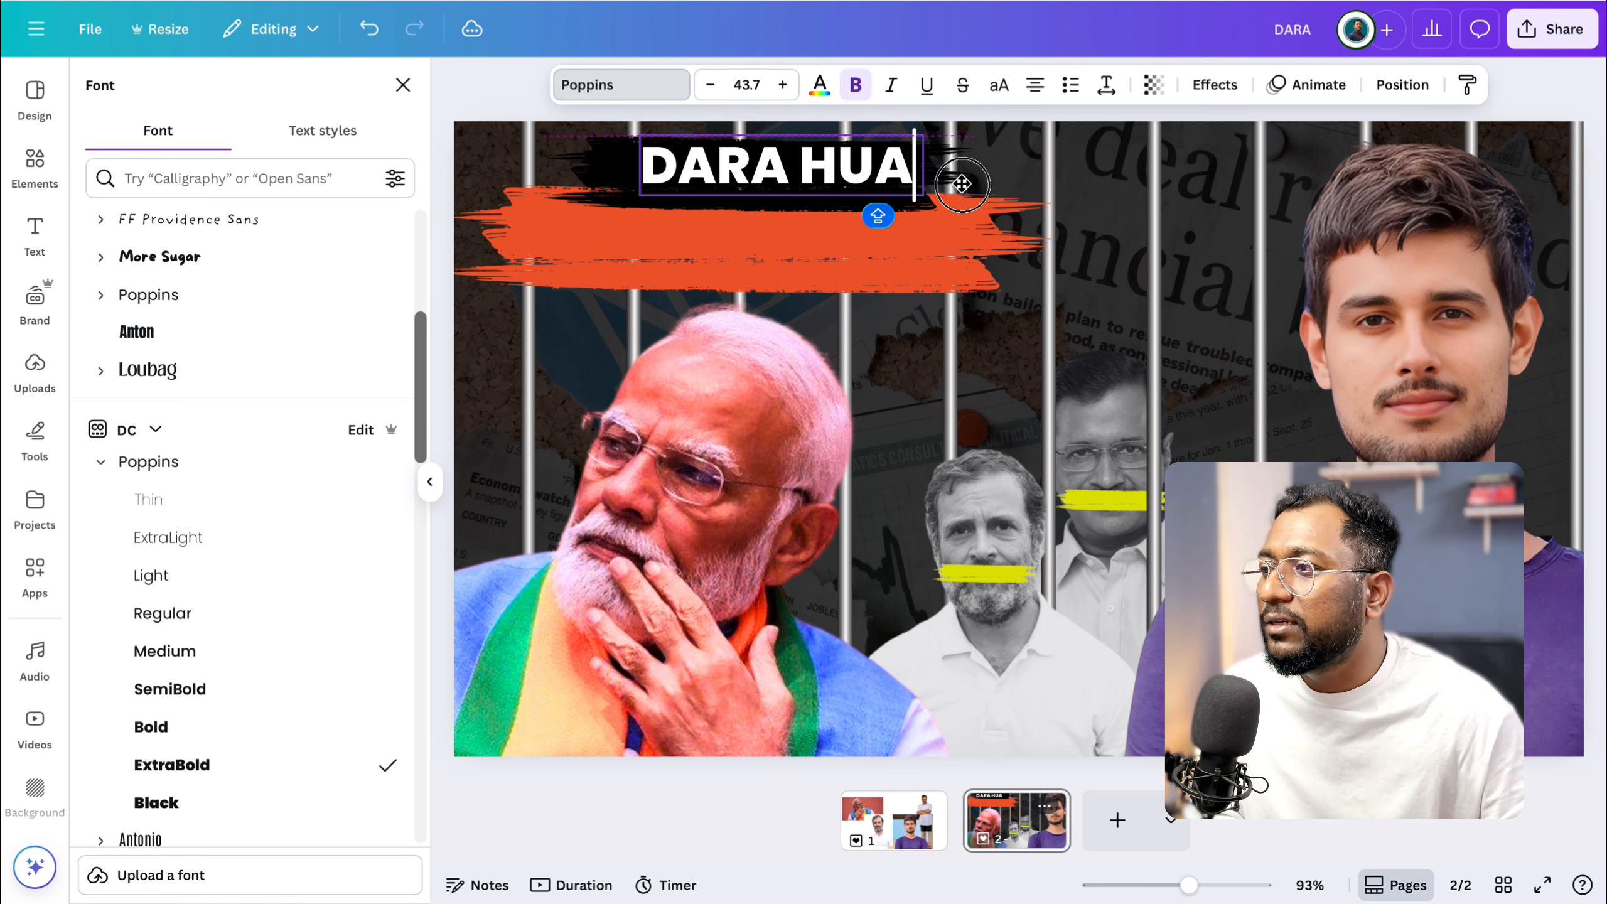
left_click(1009, 168)
Duplicate the DARA HUA text onto the orange-red brush stroke and change the copy to "DICTATOR".
left_click(772, 164)
left_click(785, 226)
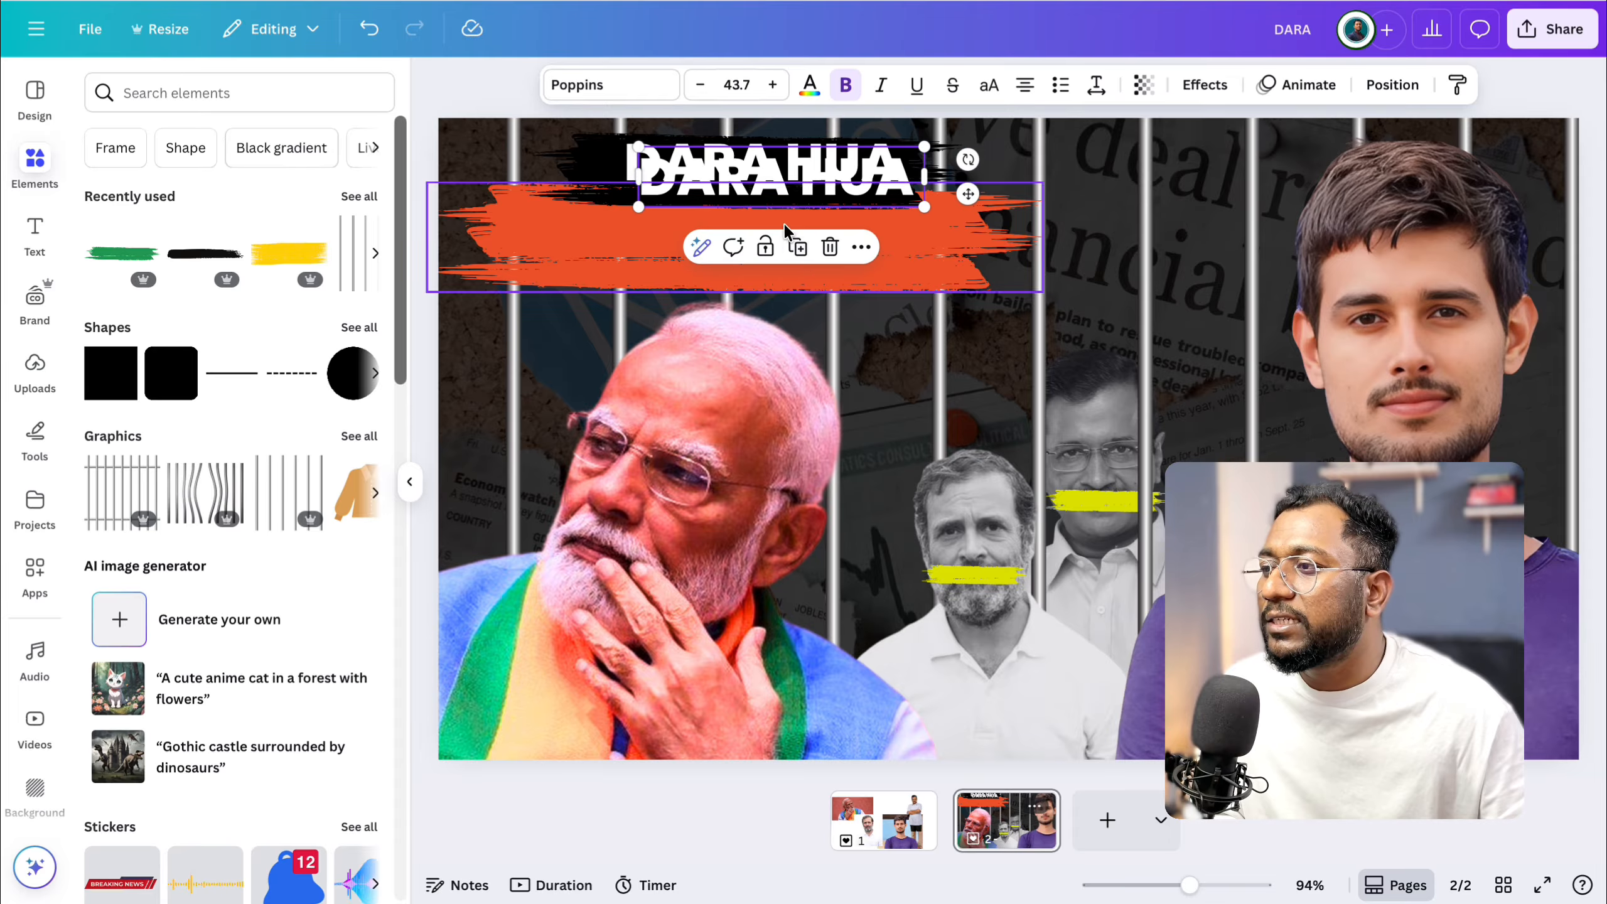
left_click_drag(791, 182, 778, 228)
double_click(777, 236)
type("DI")
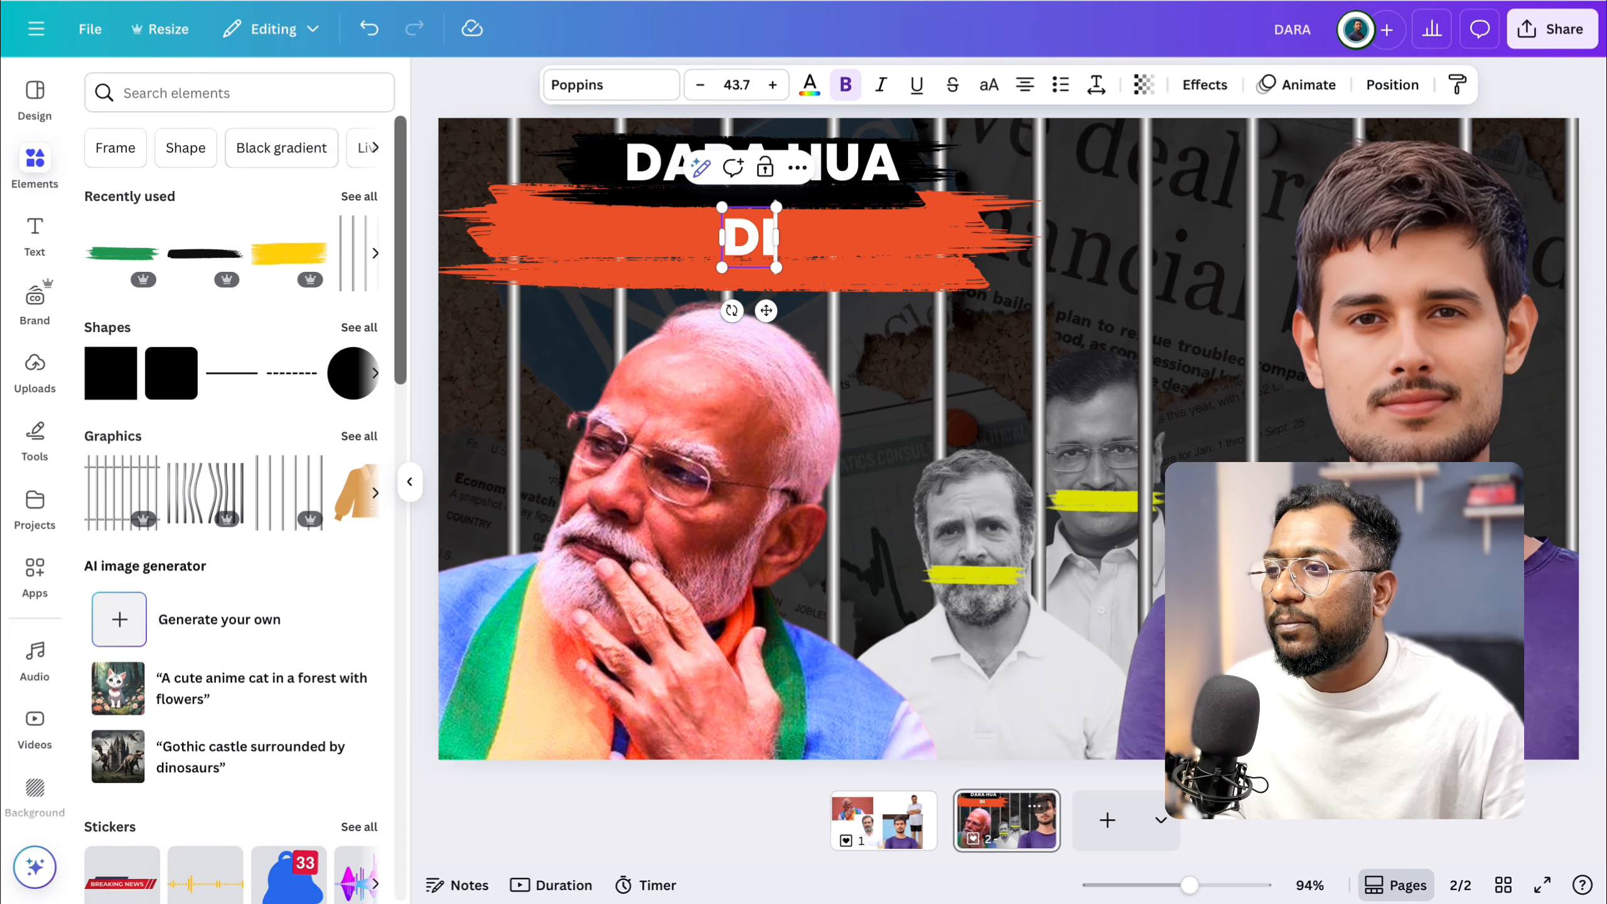
type("CTATOR")
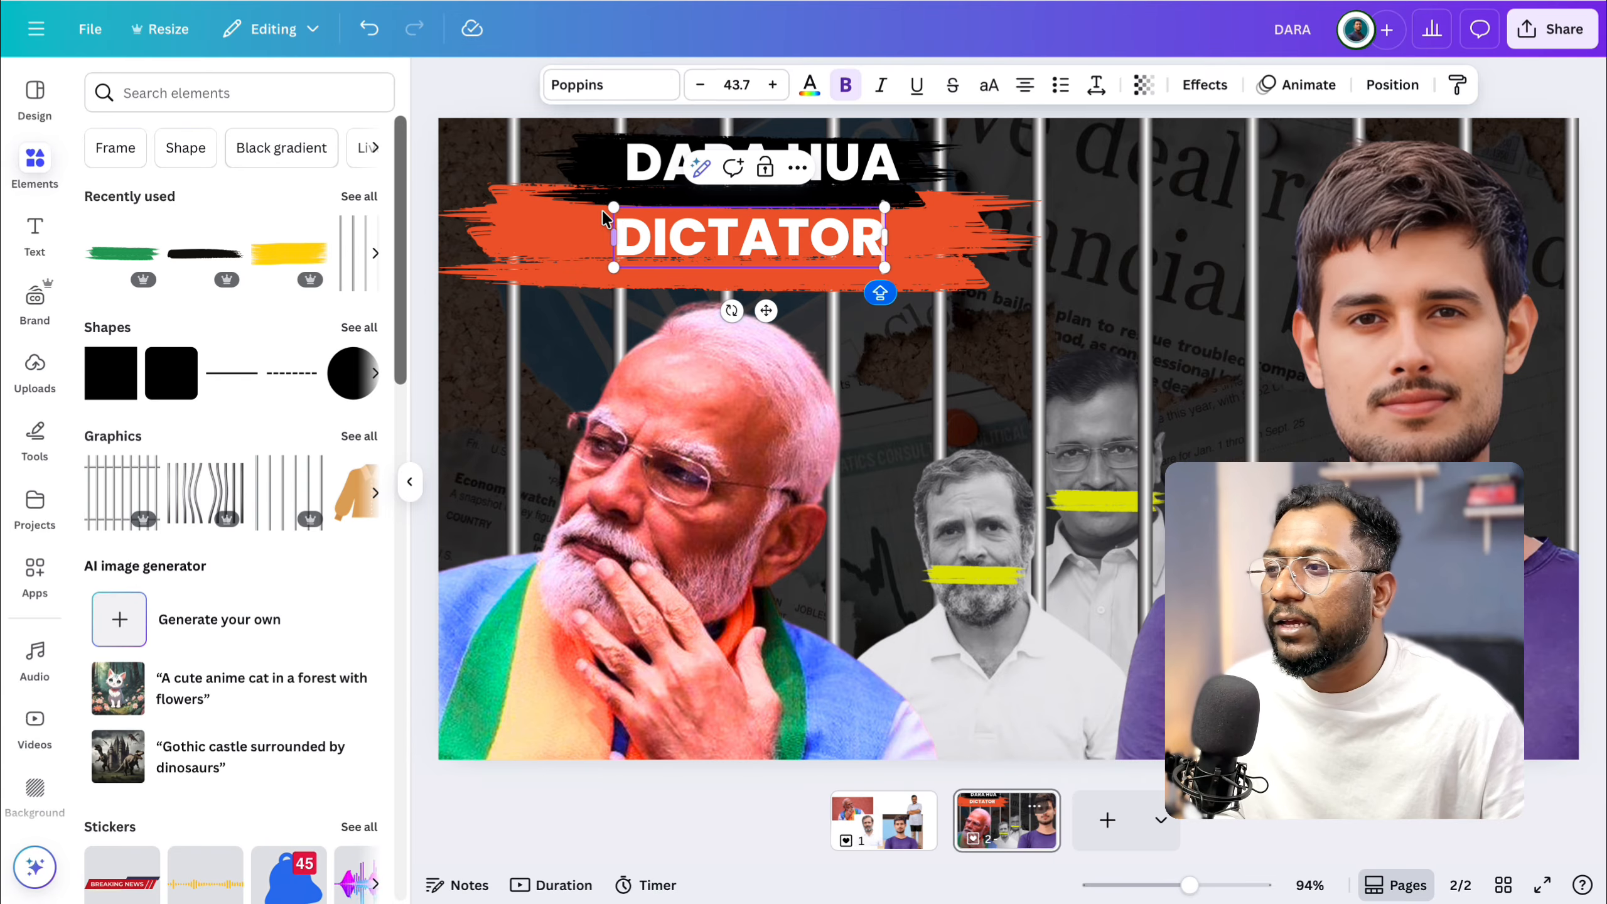
Enlarge the DICTATOR text to size 57.4 on the orange-red stroke and add a question mark to it.
left_click_drag(614, 207, 529, 204)
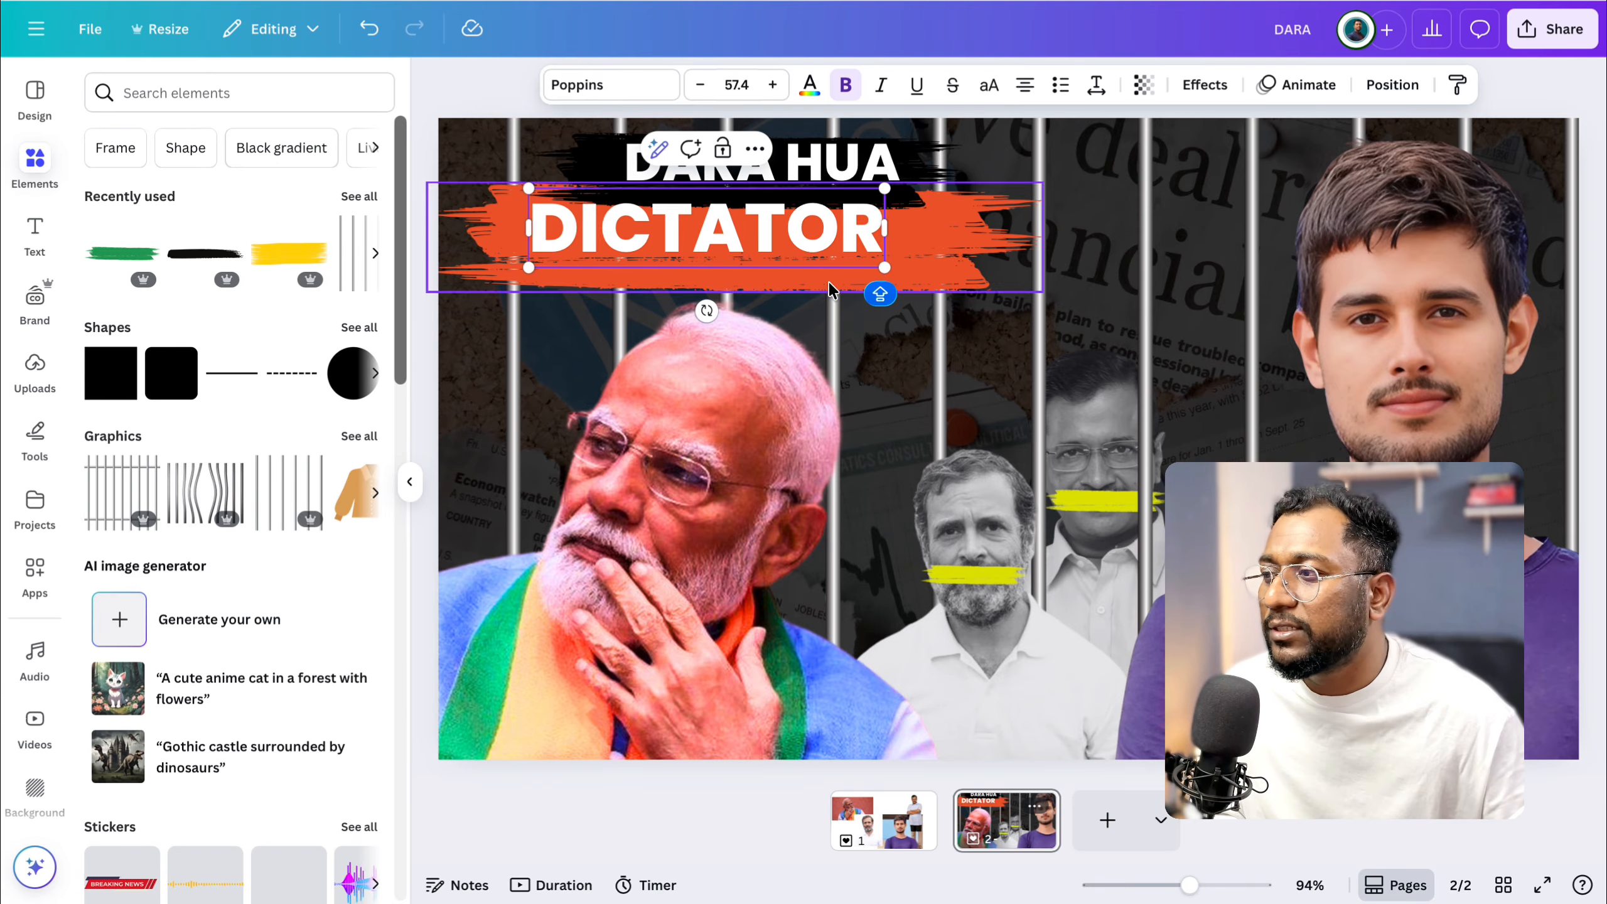
left_click(924, 258)
left_click(738, 240)
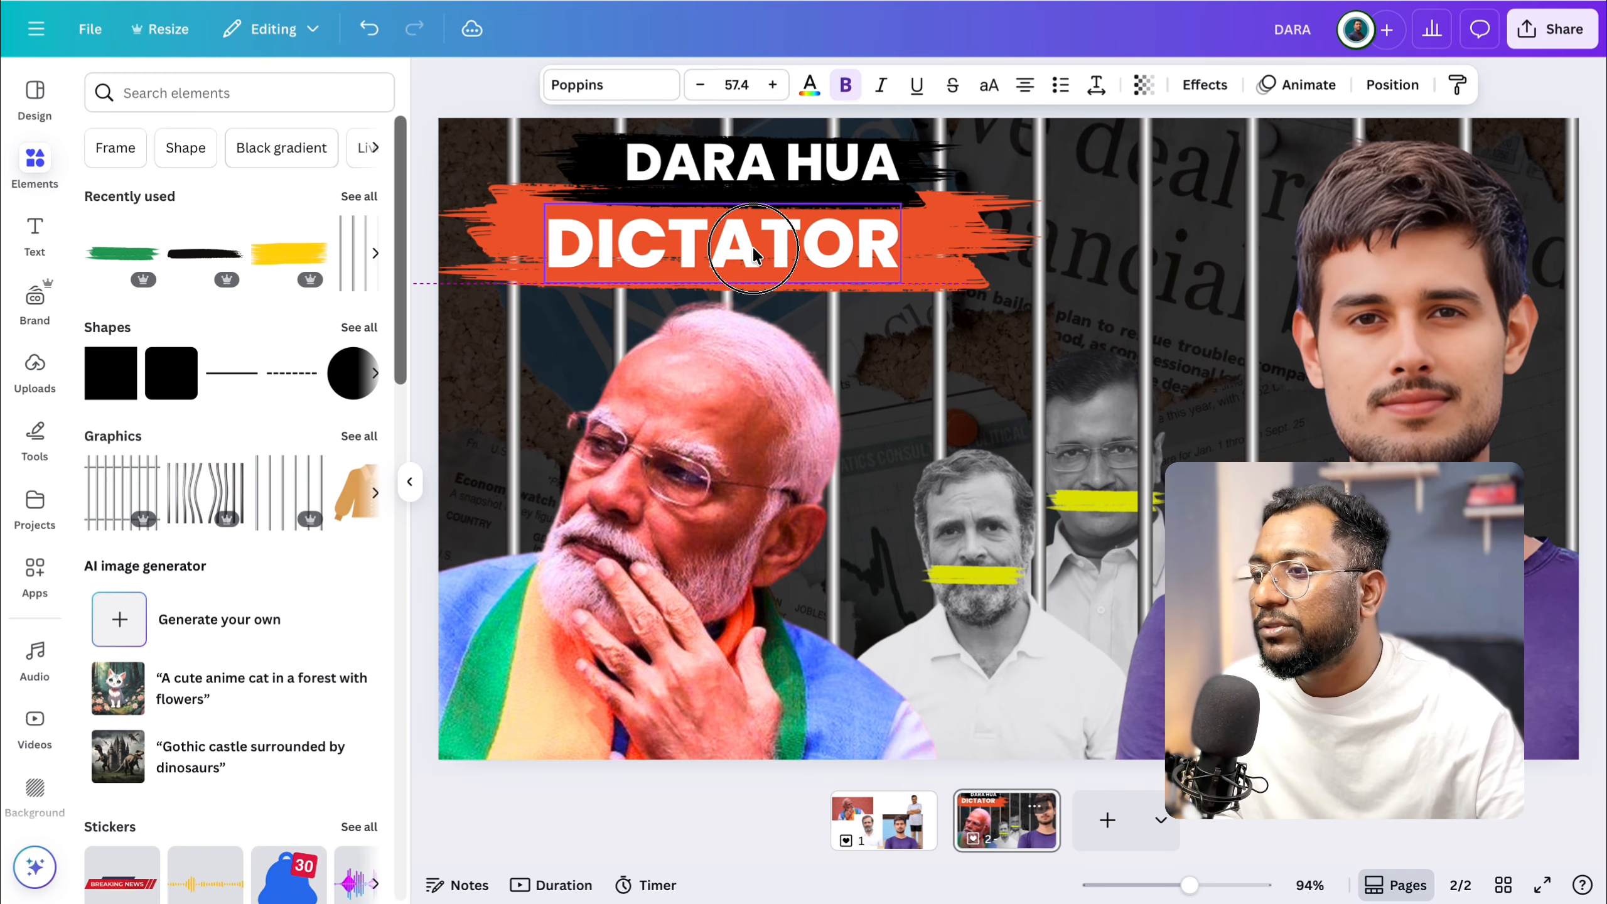
left_click(878, 237)
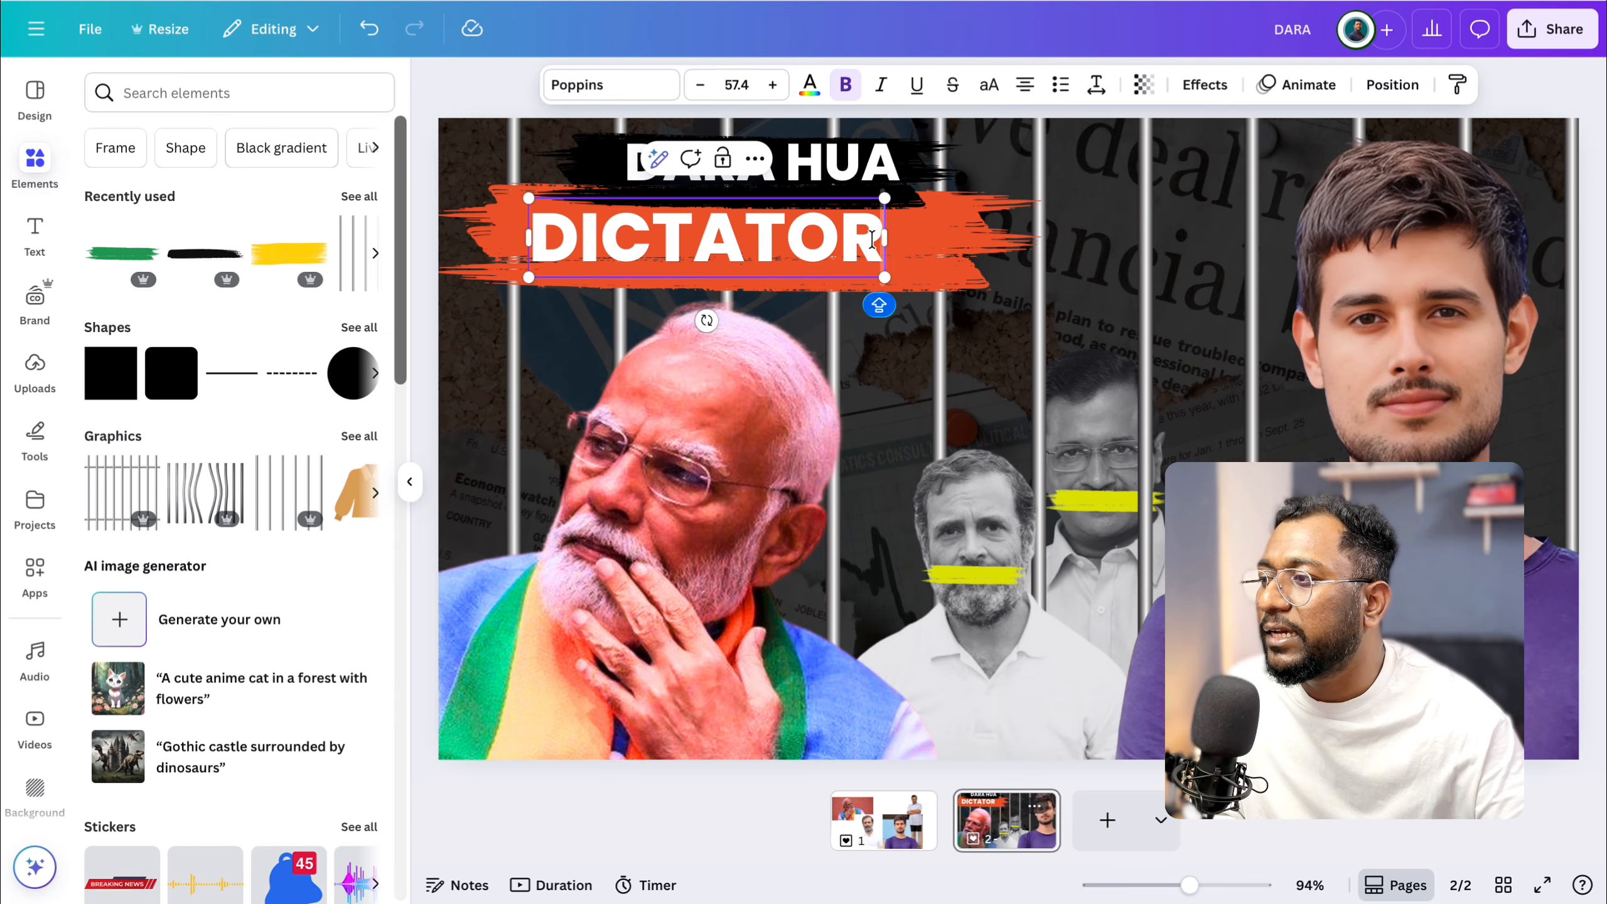
type("?")
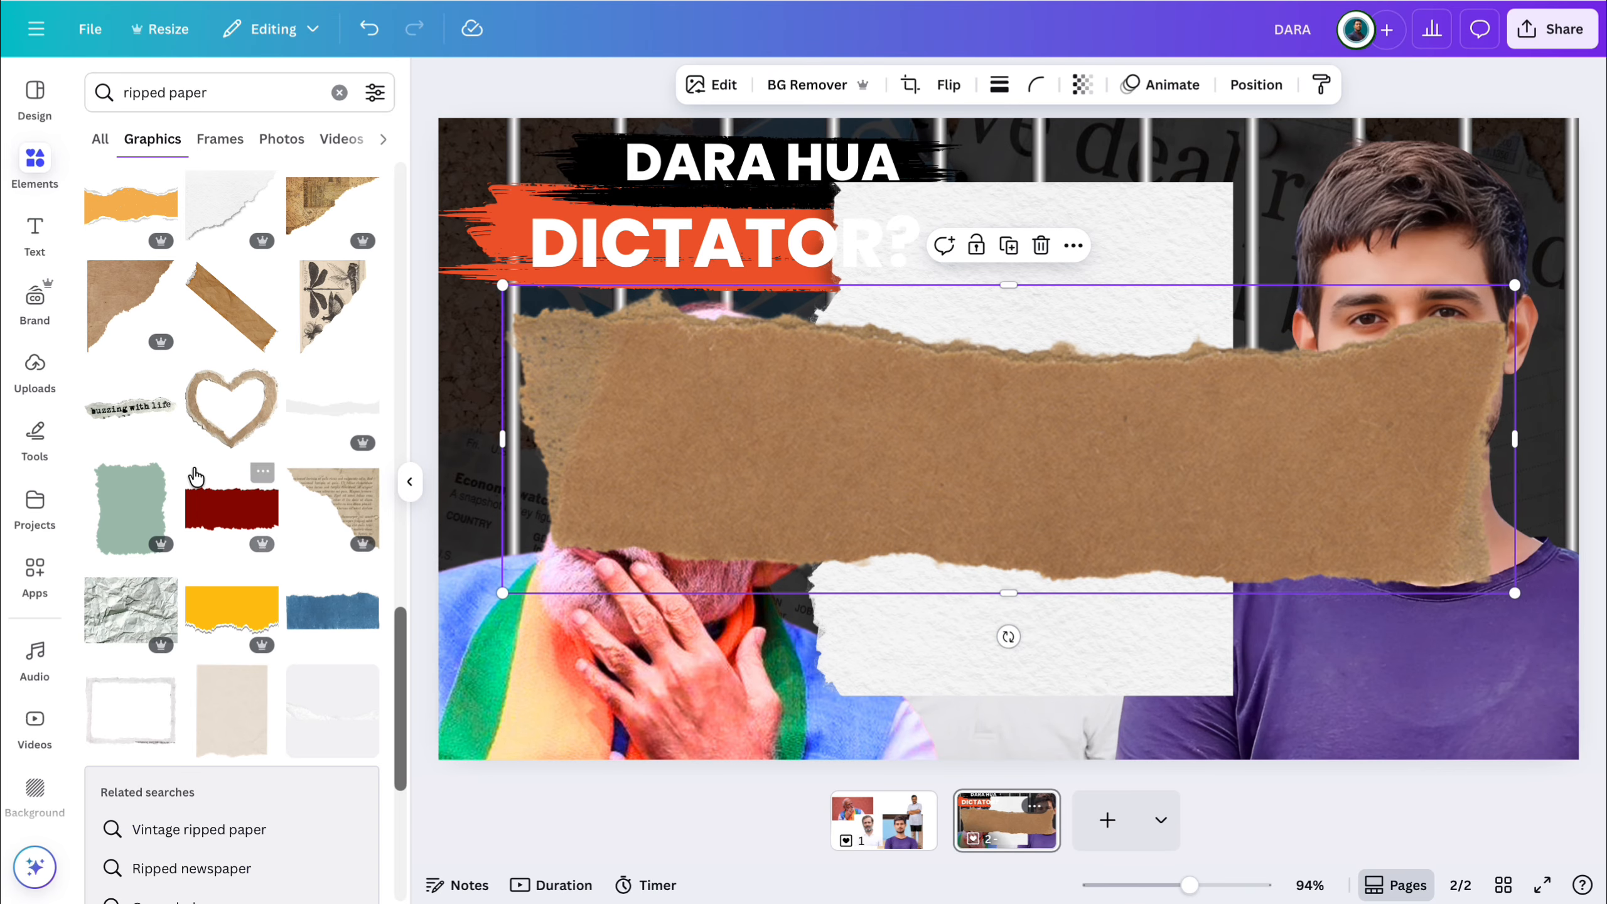
Add the dark red ripped paper graphic to the thumbnail and delete the brown and white paper pieces.
left_click(213, 512)
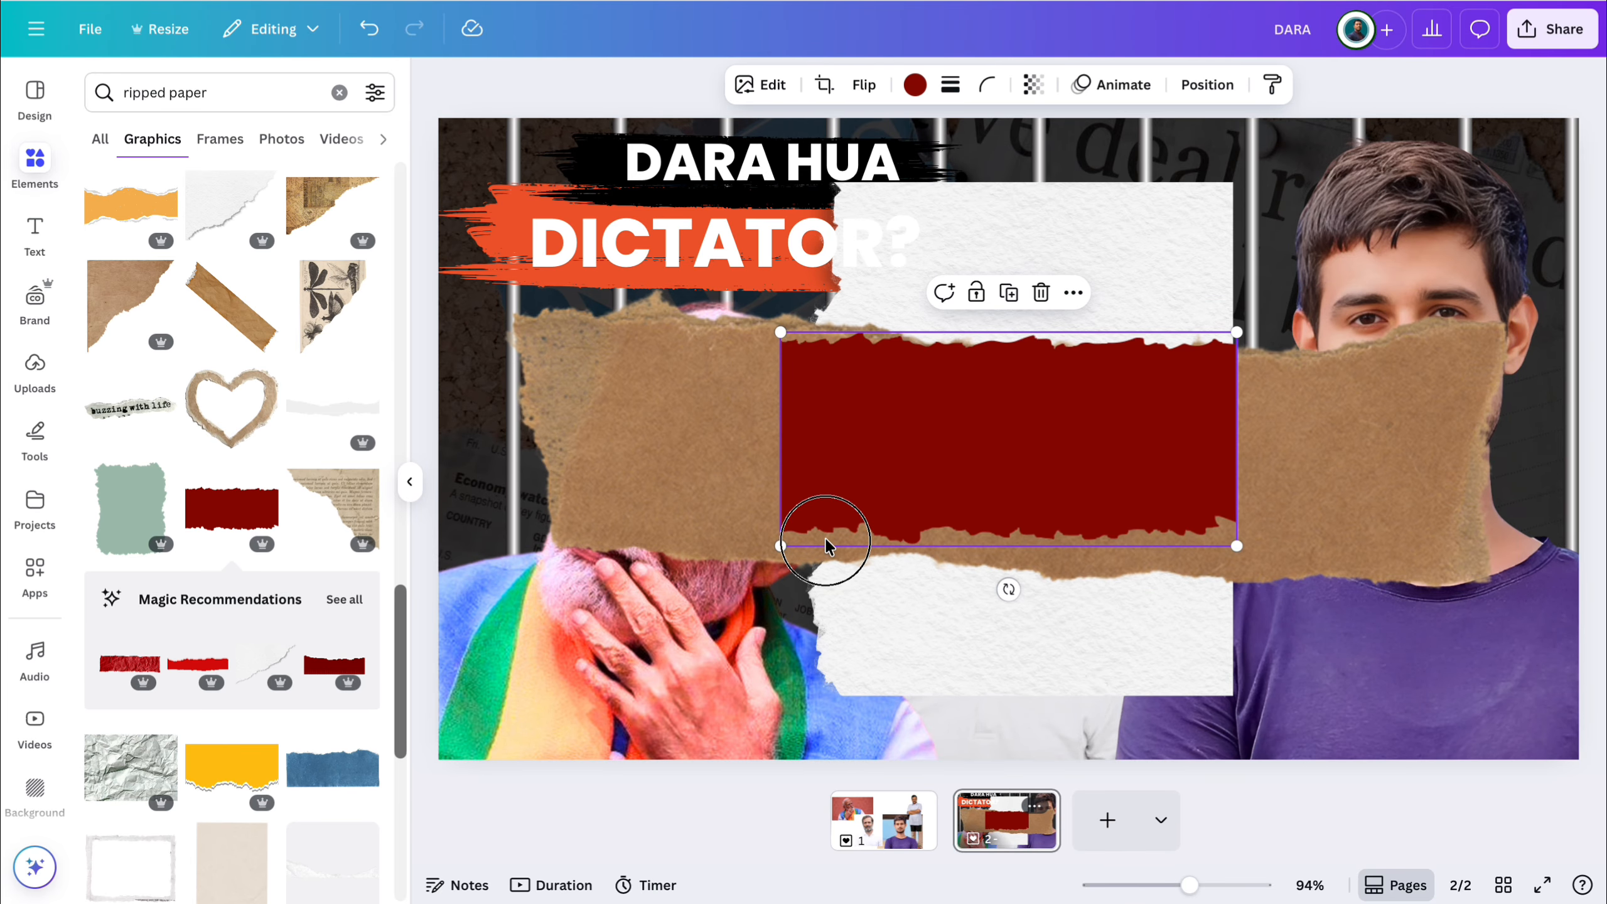
left_click_drag(827, 545, 756, 622)
left_click(868, 430)
key("Delete")
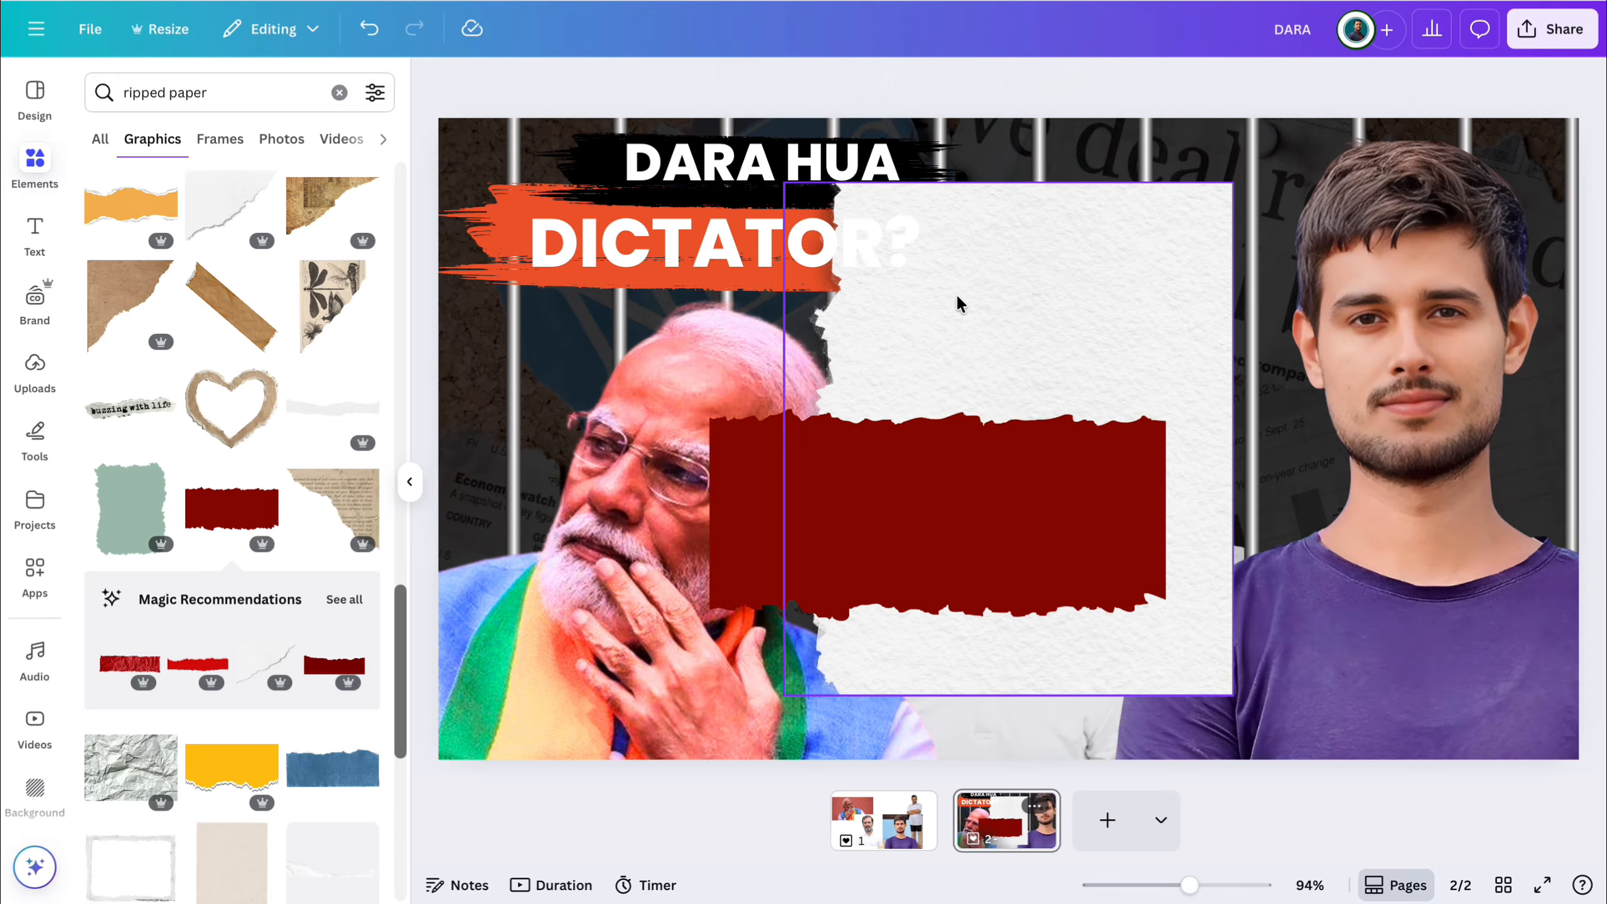
left_click(990, 250)
key("Delete")
Turn the dark red ripped paper upright and enlarge it to cover the right side of the thumbnail.
left_click(937, 541)
left_click_drag(938, 666, 783, 525)
left_click_drag(929, 557, 1442, 402)
left_click_drag(1503, 586, 1599, 811)
Shift the dark red paper slightly inward and send it behind the cut-out of the man in the purple T-shirt.
left_click_drag(1335, 519, 1298, 523)
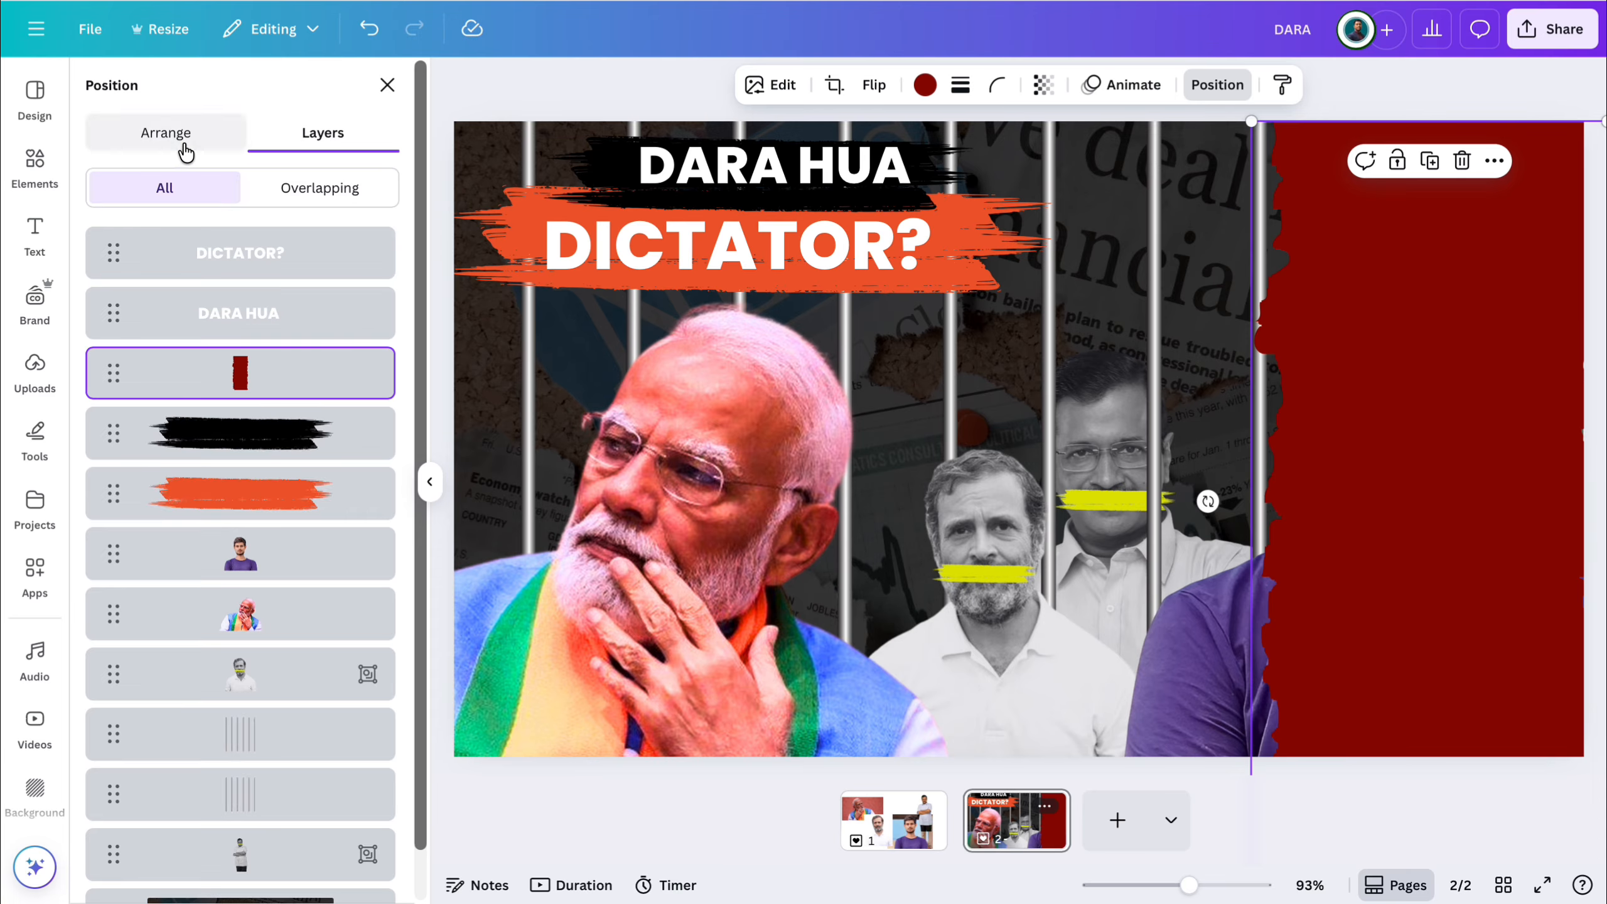
left_click(186, 149)
left_click(357, 190)
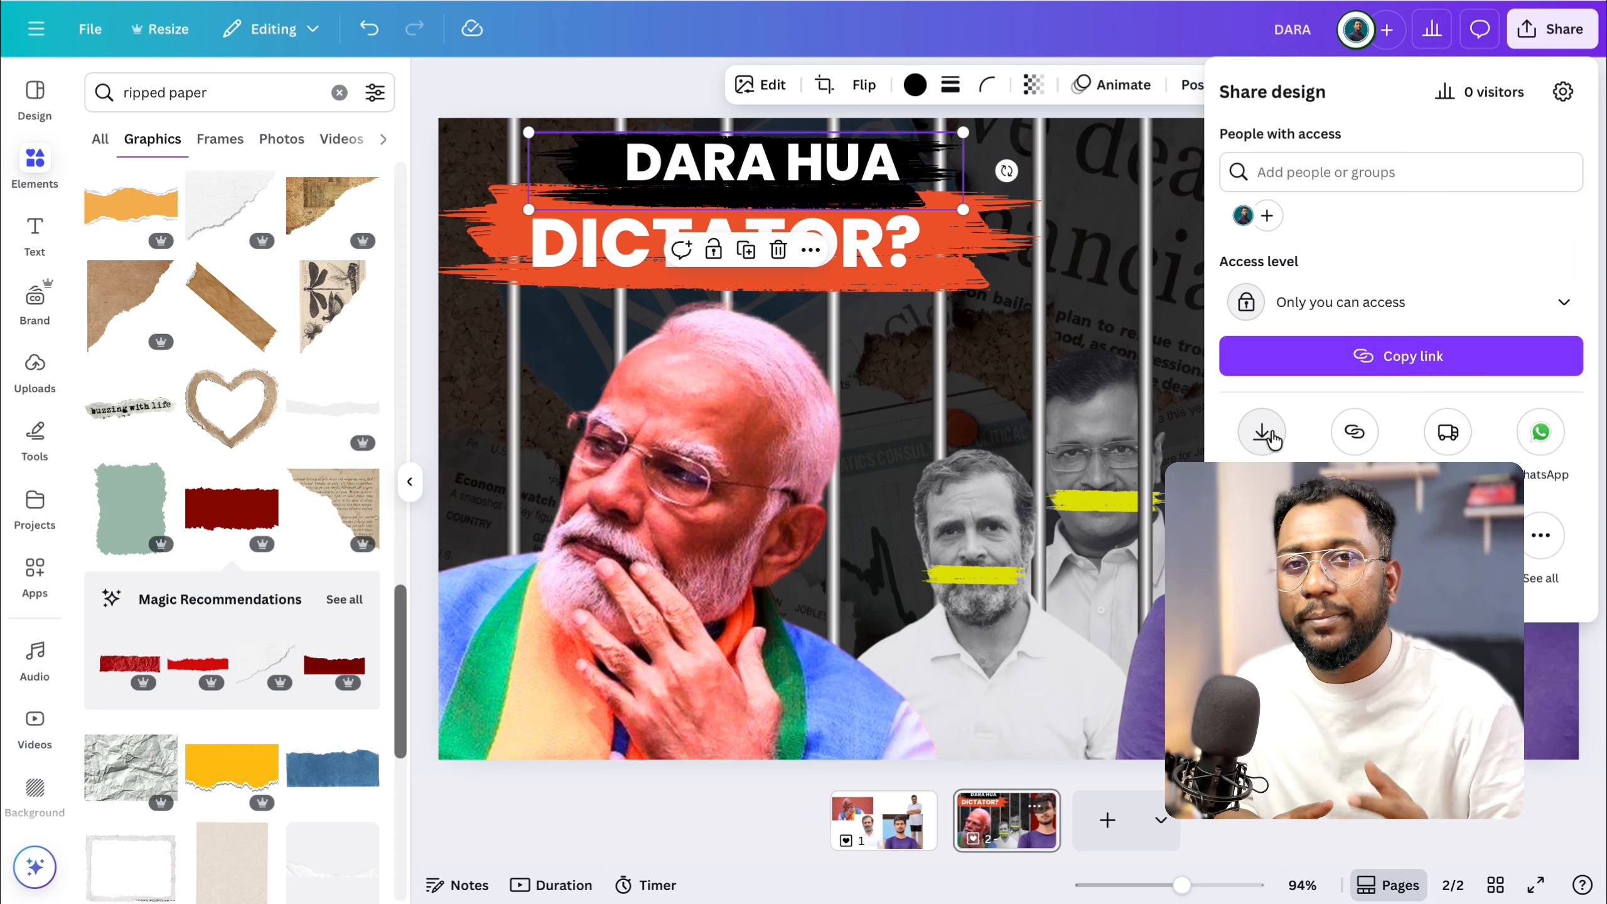
Download only page 2, the current page, as a PNG.
left_click(1271, 434)
left_click(1363, 437)
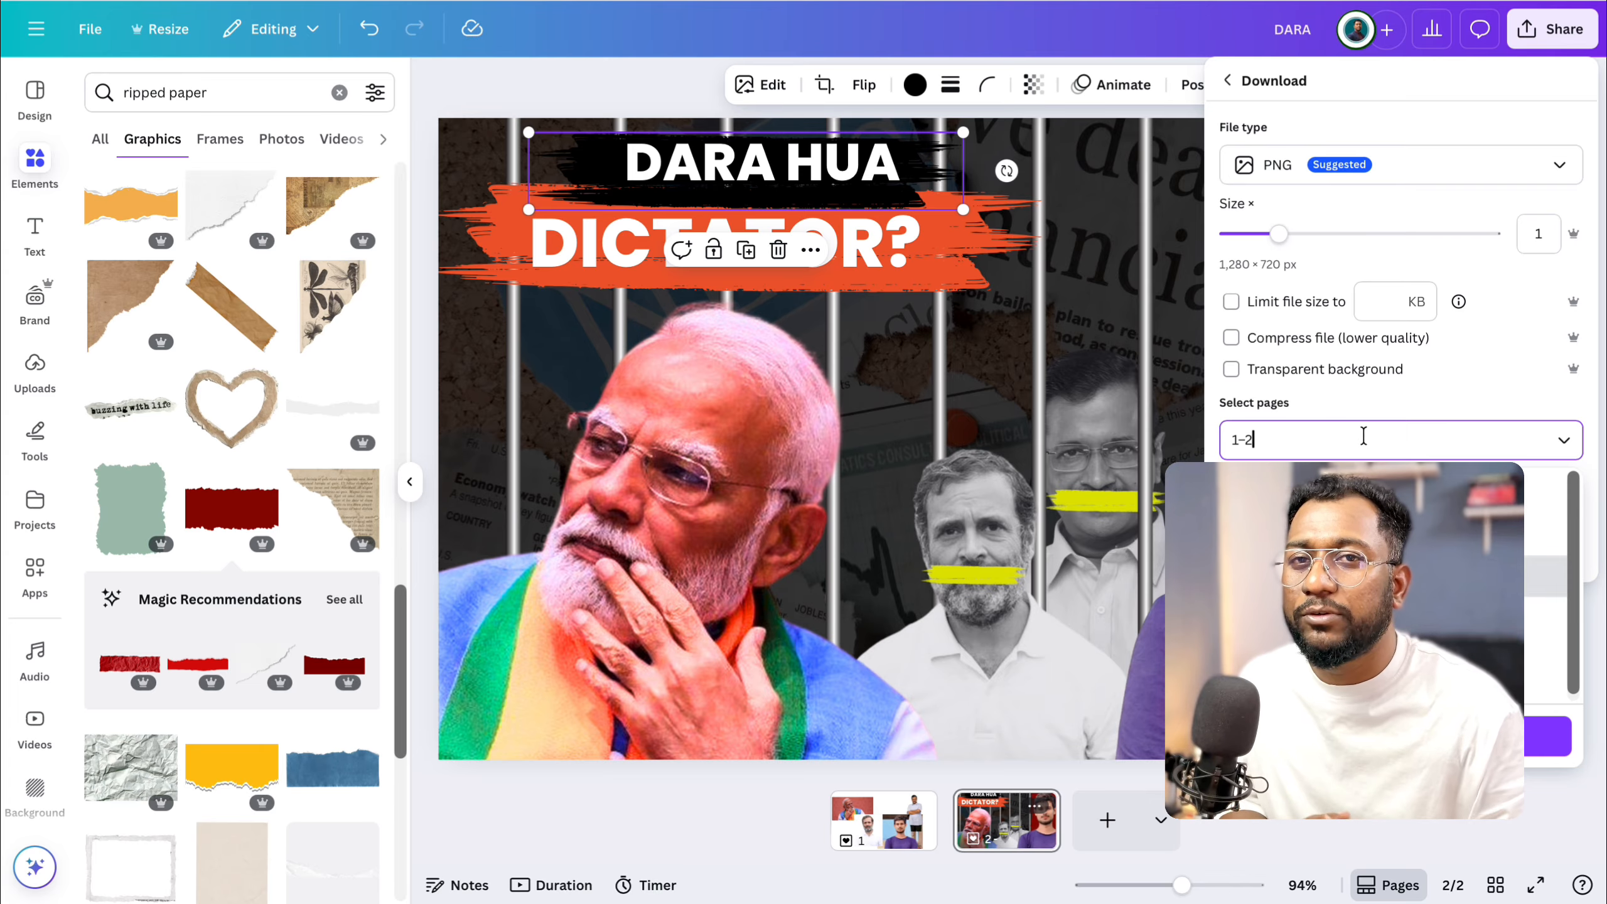
left_click(1360, 536)
left_click(1392, 736)
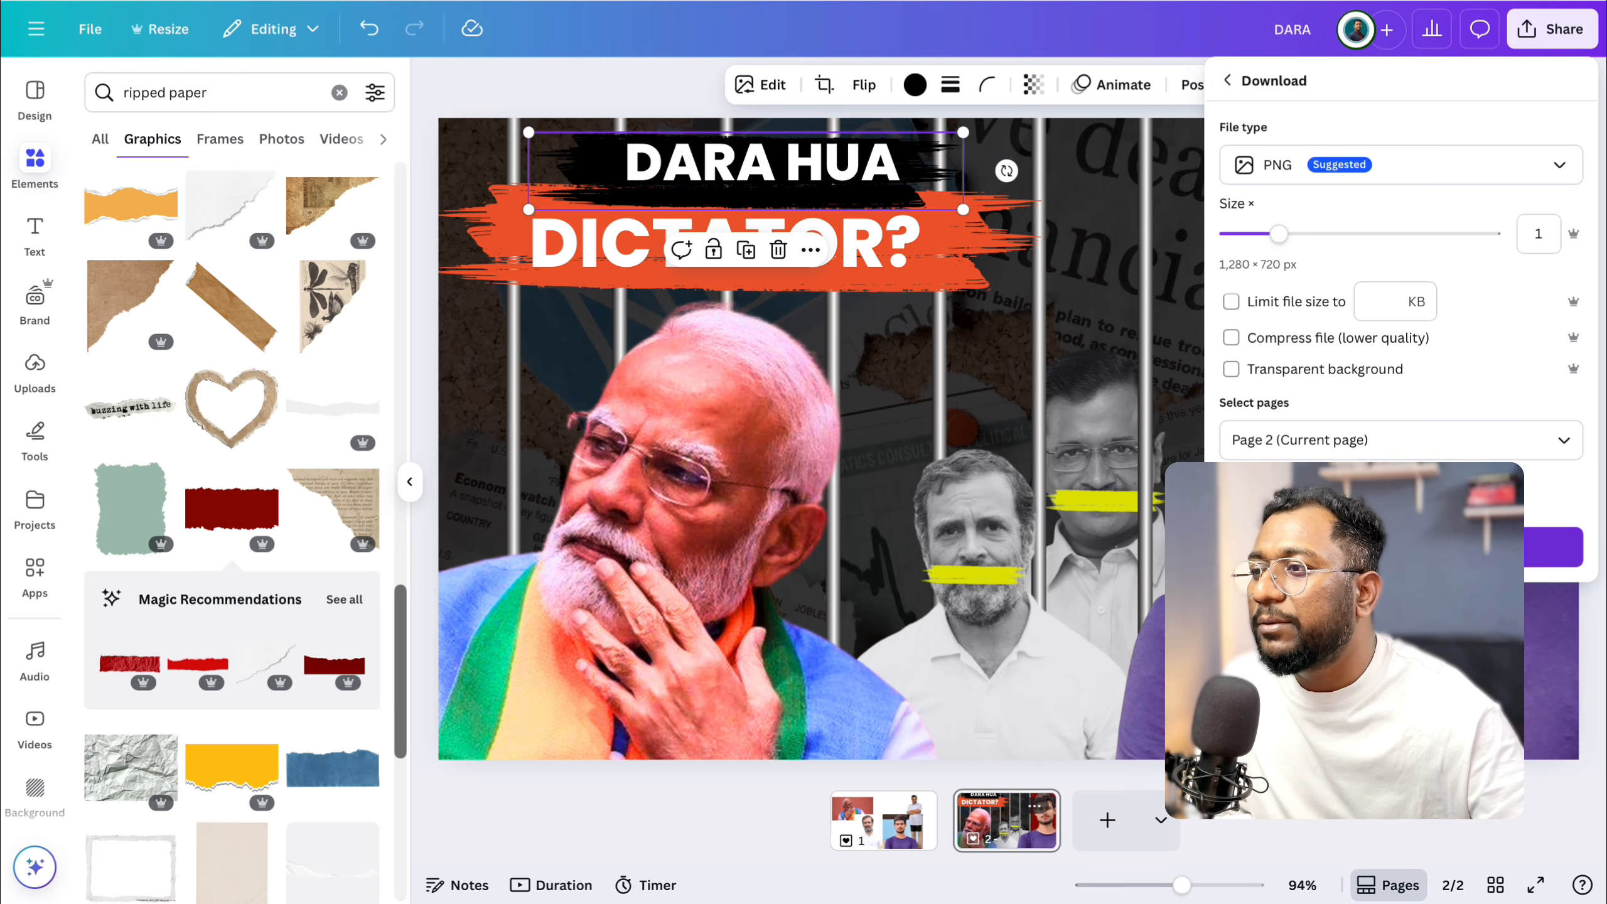
left_click(1400, 547)
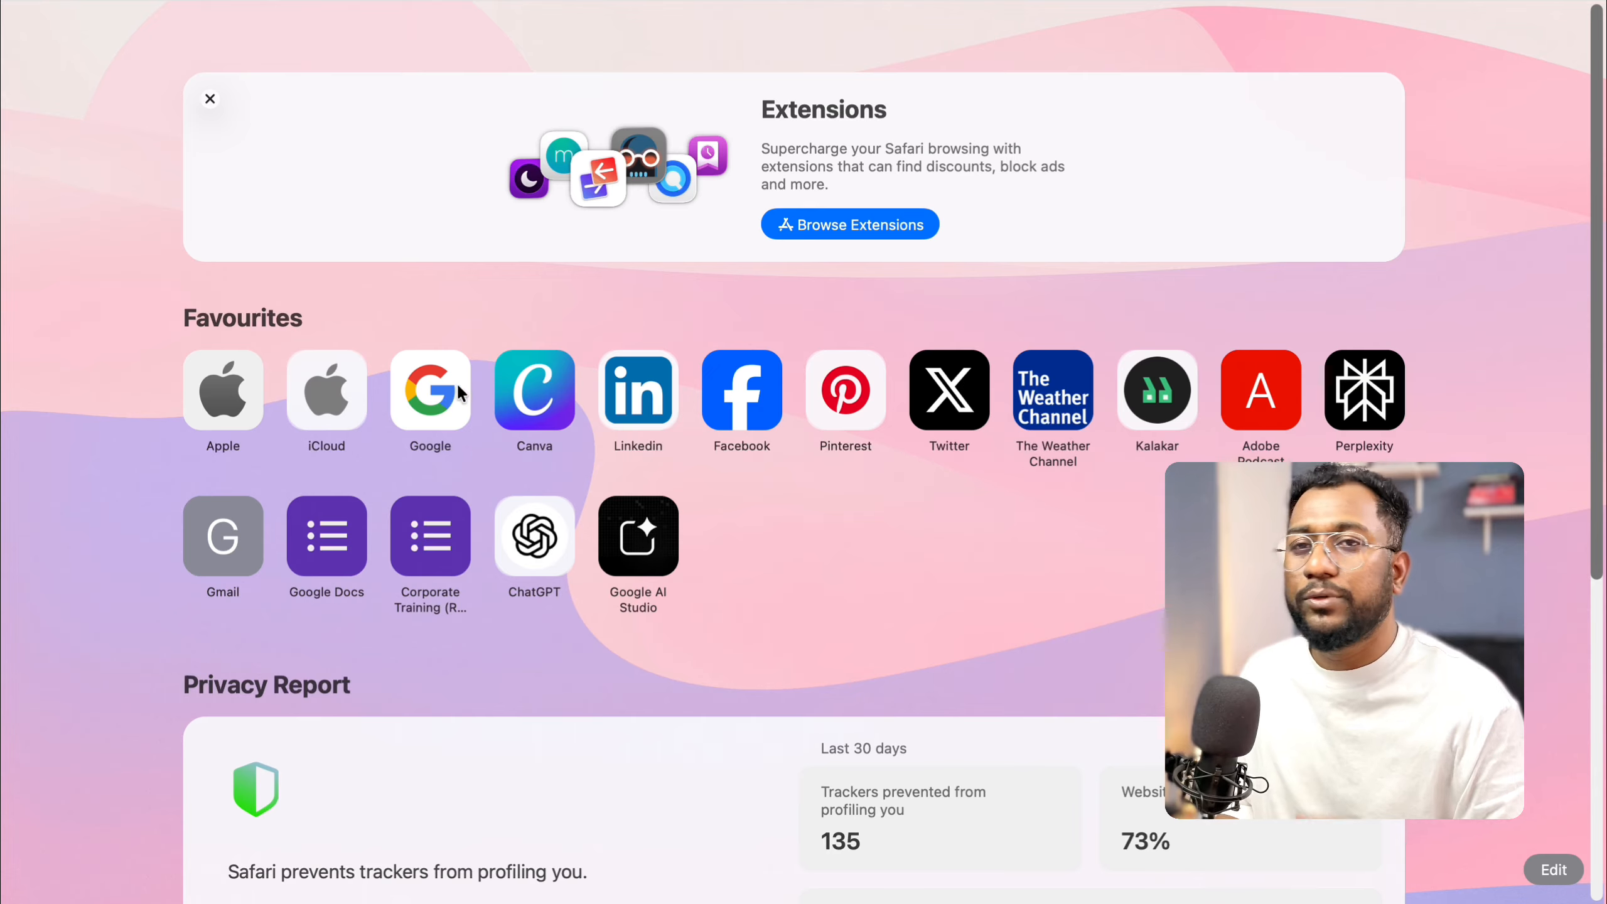
Switch to Google, search for "youtube thumbnail test" and open the Test My Thumbnails site.
left_click(467, 385)
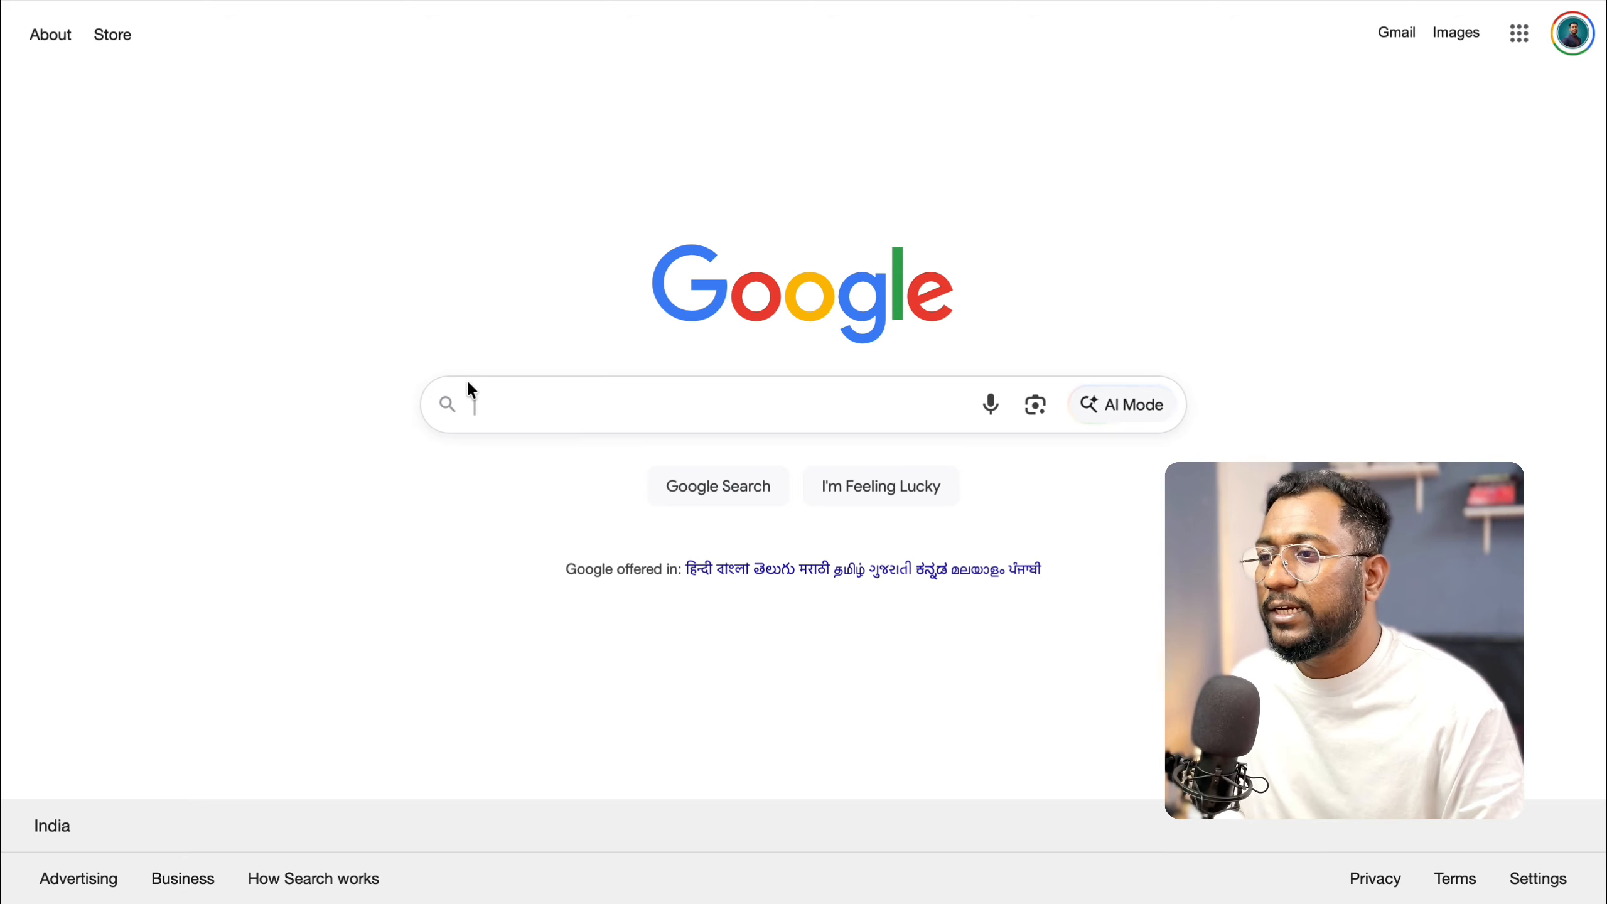
type("youtube")
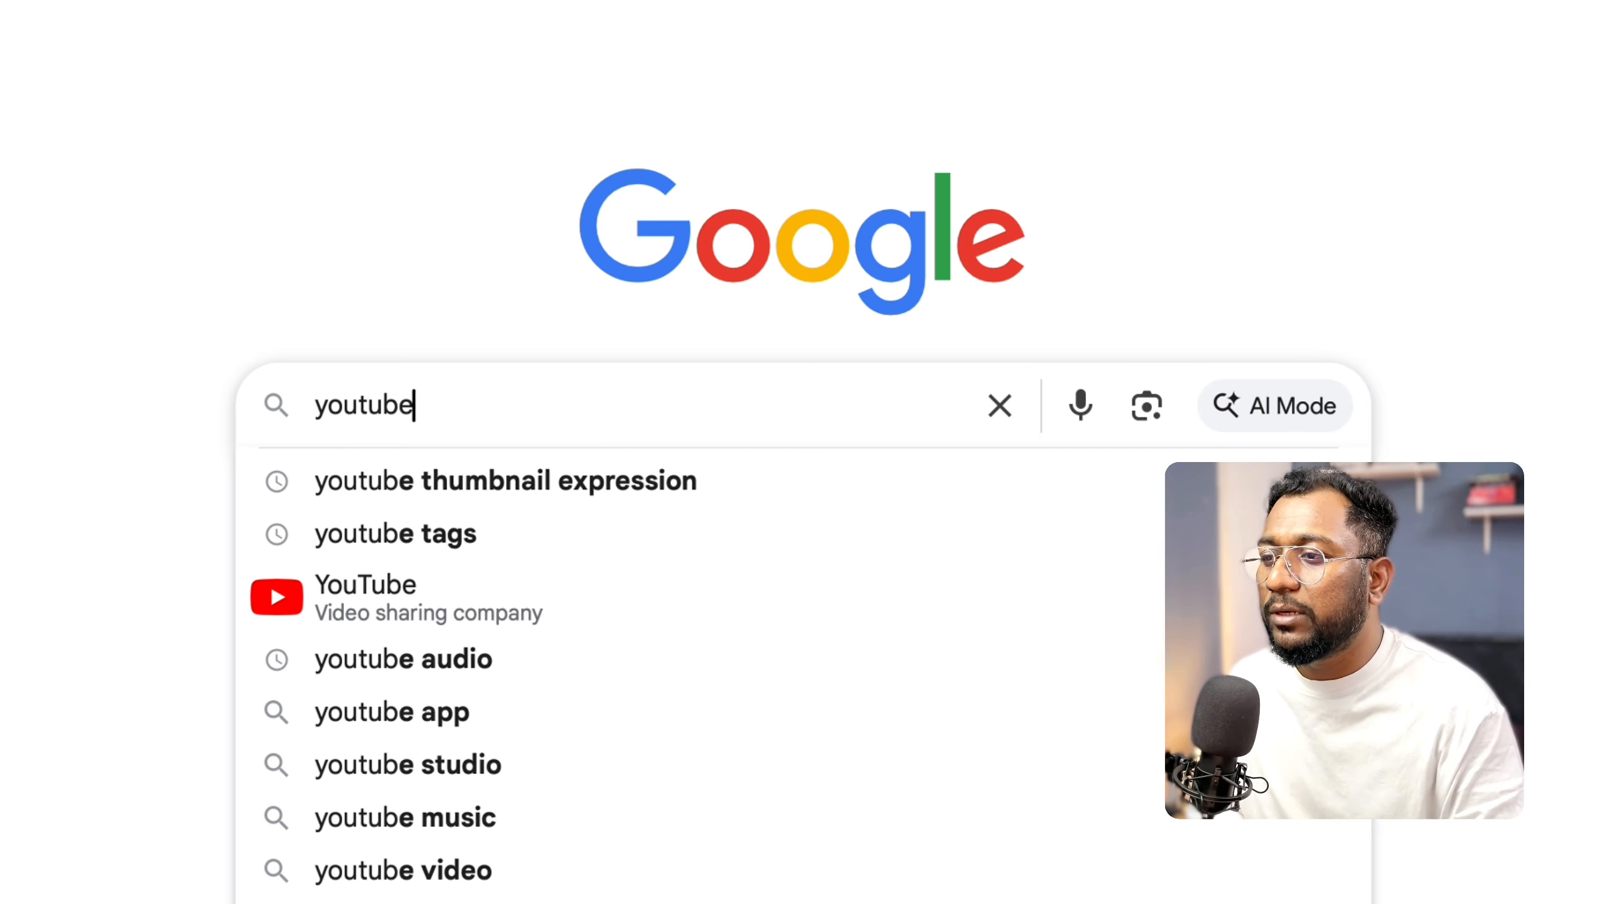
type(" thumbnail test")
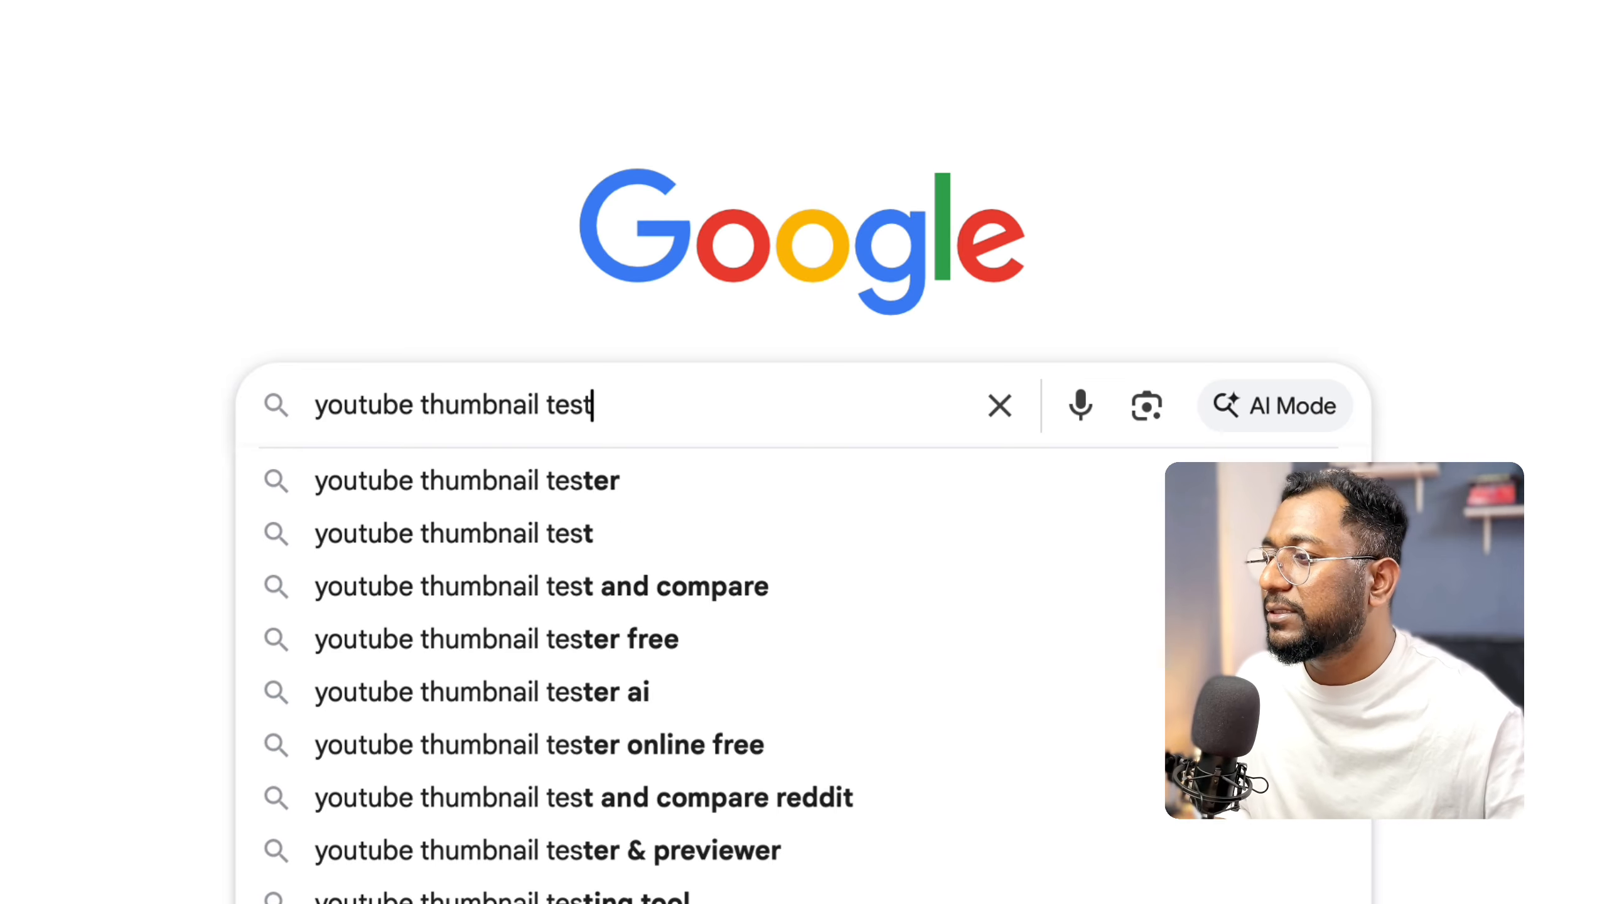
key("Return")
left_click(480, 251)
Upload DARA.png from the Downloads folder to the thumbnail previewer.
left_click(684, 721)
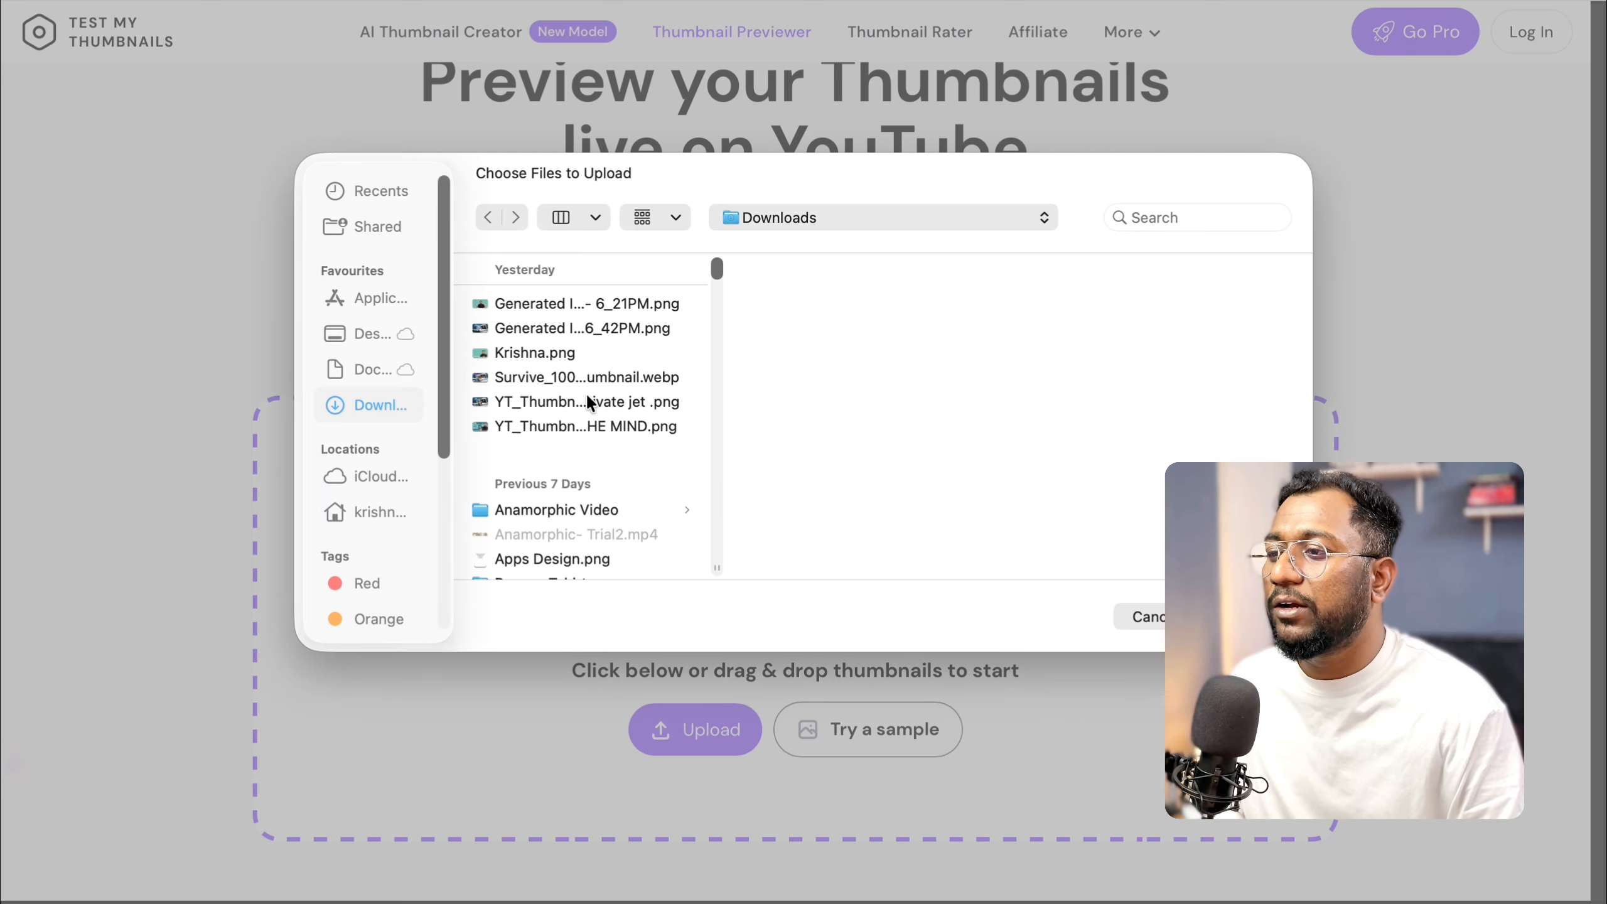
scroll(585, 392, "up", 2)
left_click(572, 307)
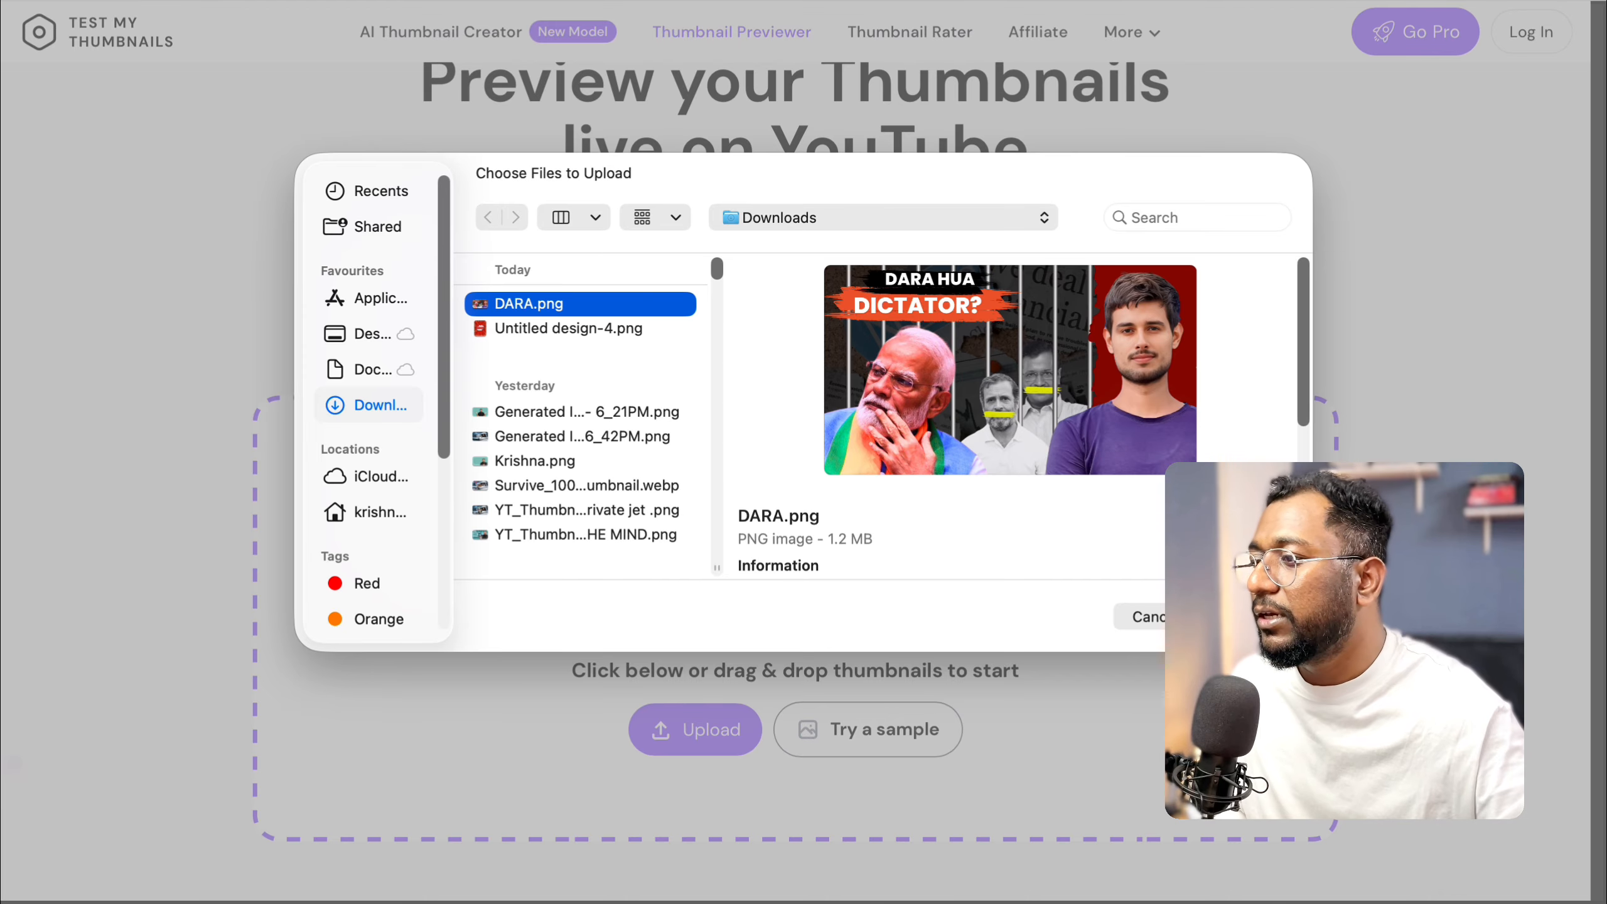
key("Return")
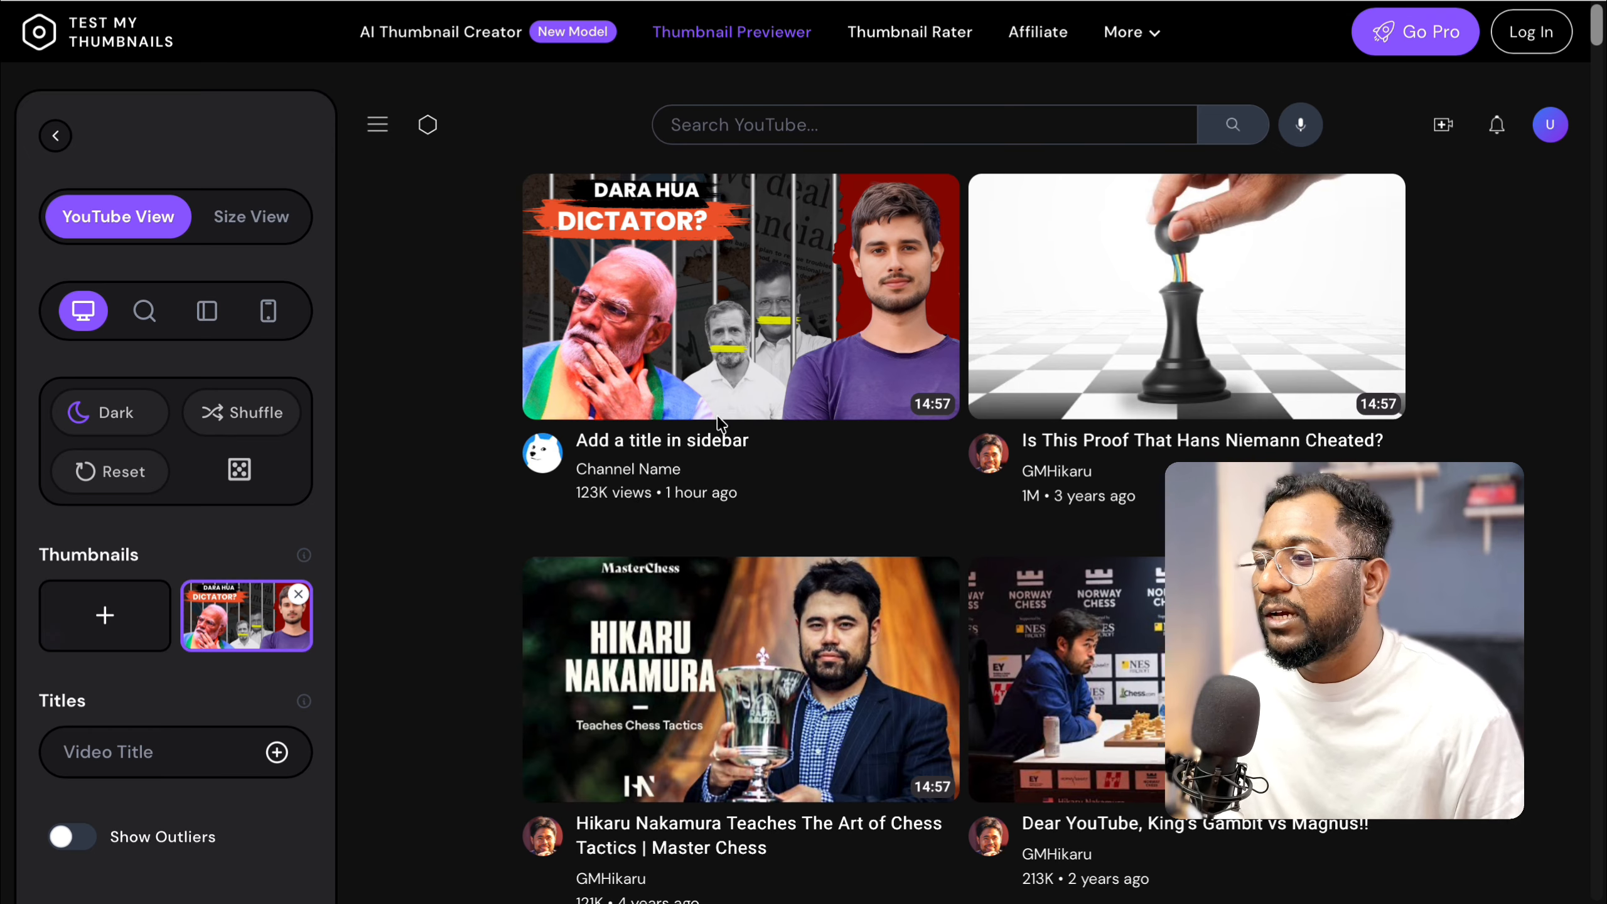
Examine the thumbnail among the other videos on the simulated homepage, in the light theme and in Size View.
scroll(1138, 562, "down", 5)
scroll(1137, 562, "up", 5)
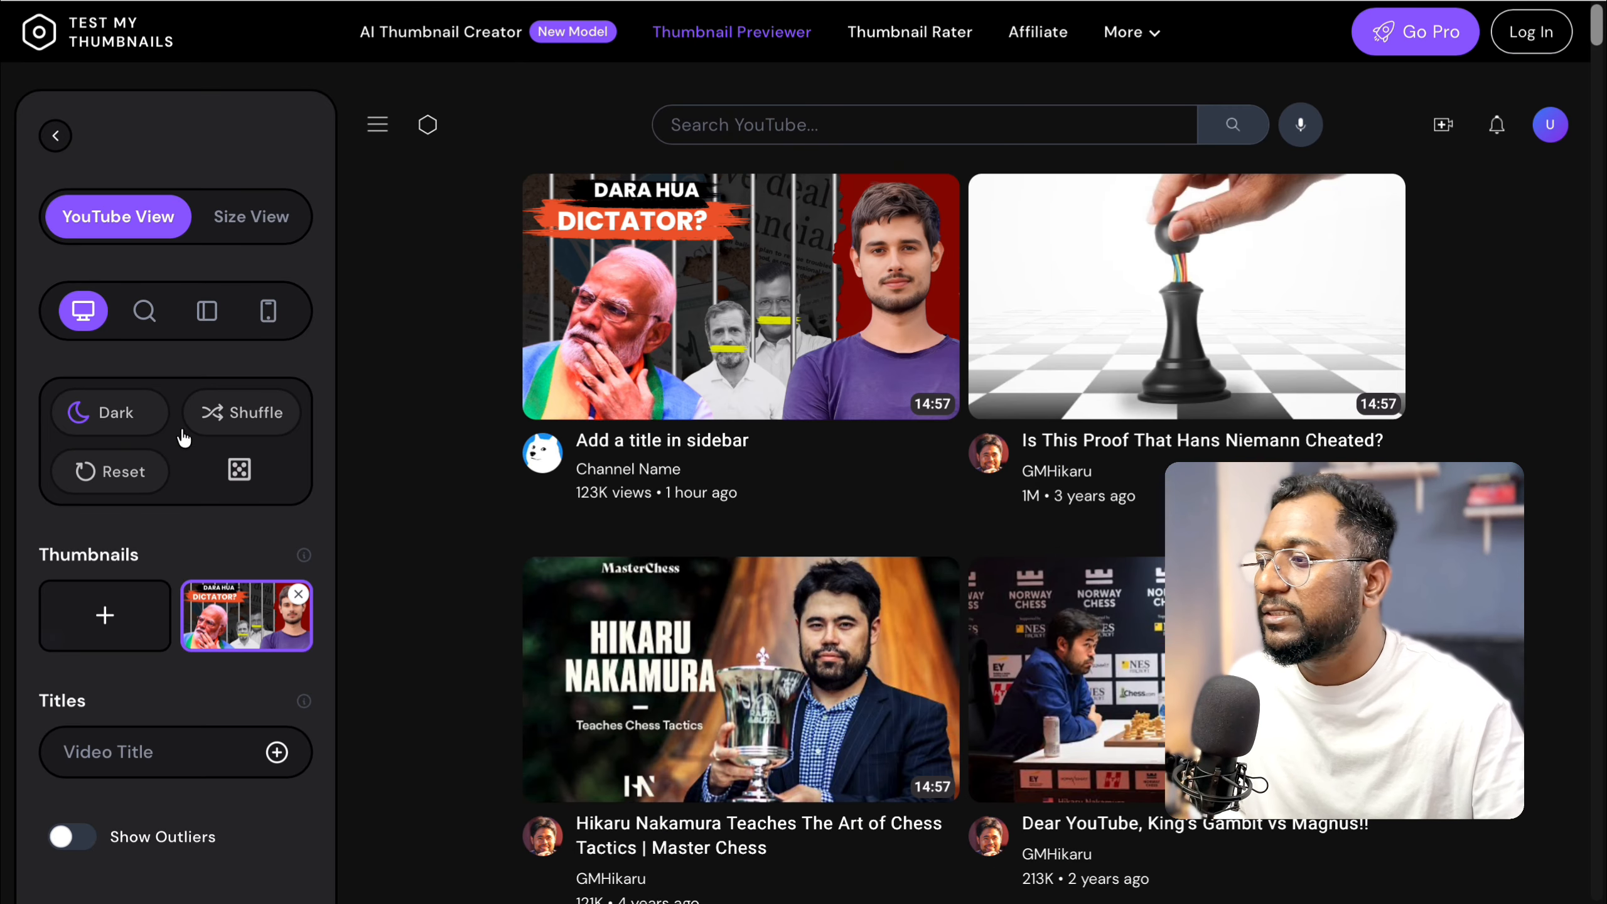
left_click(116, 413)
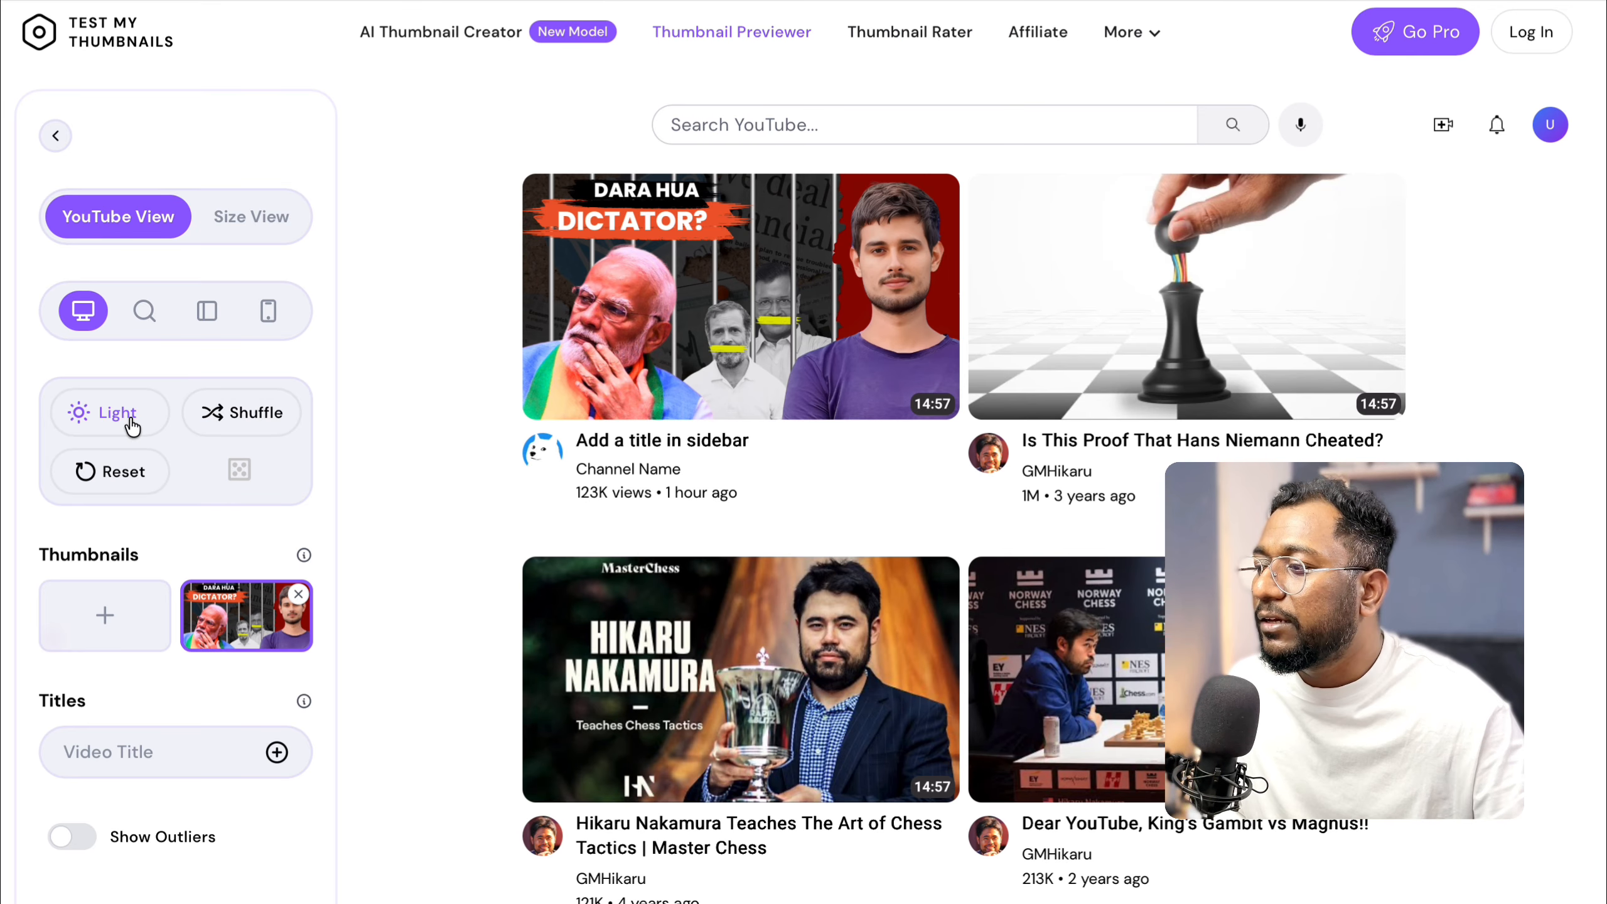
left_click(234, 231)
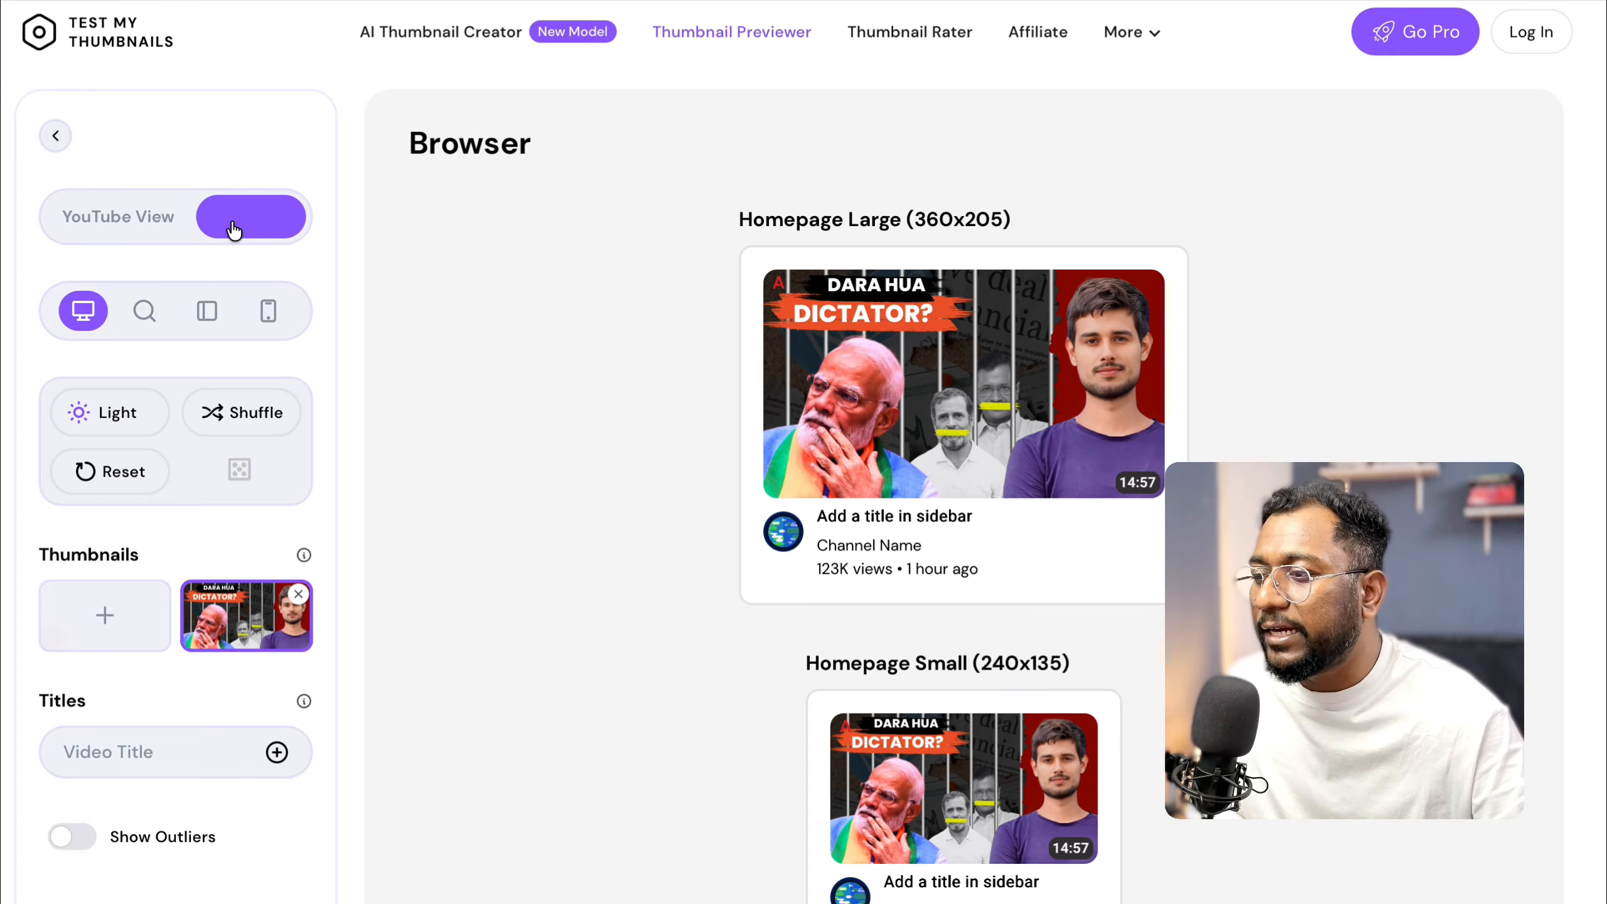
Preview the thumbnail in the mobile layout, and with the dark theme in the sidebar, search and desktop layouts.
left_click(267, 312)
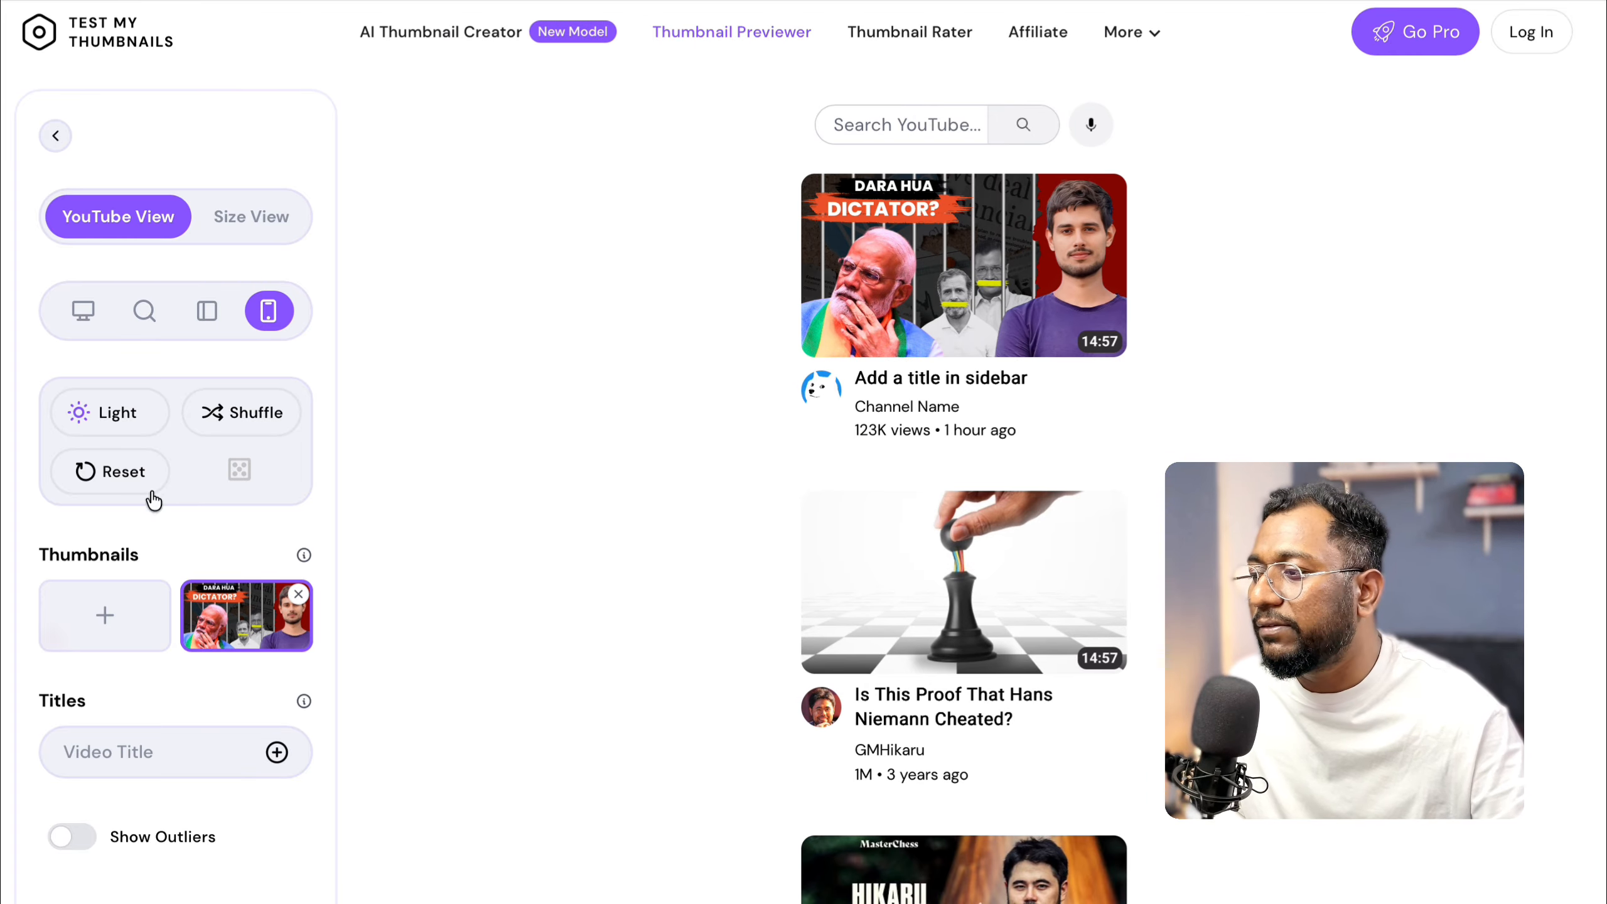
left_click(145, 428)
left_click(209, 313)
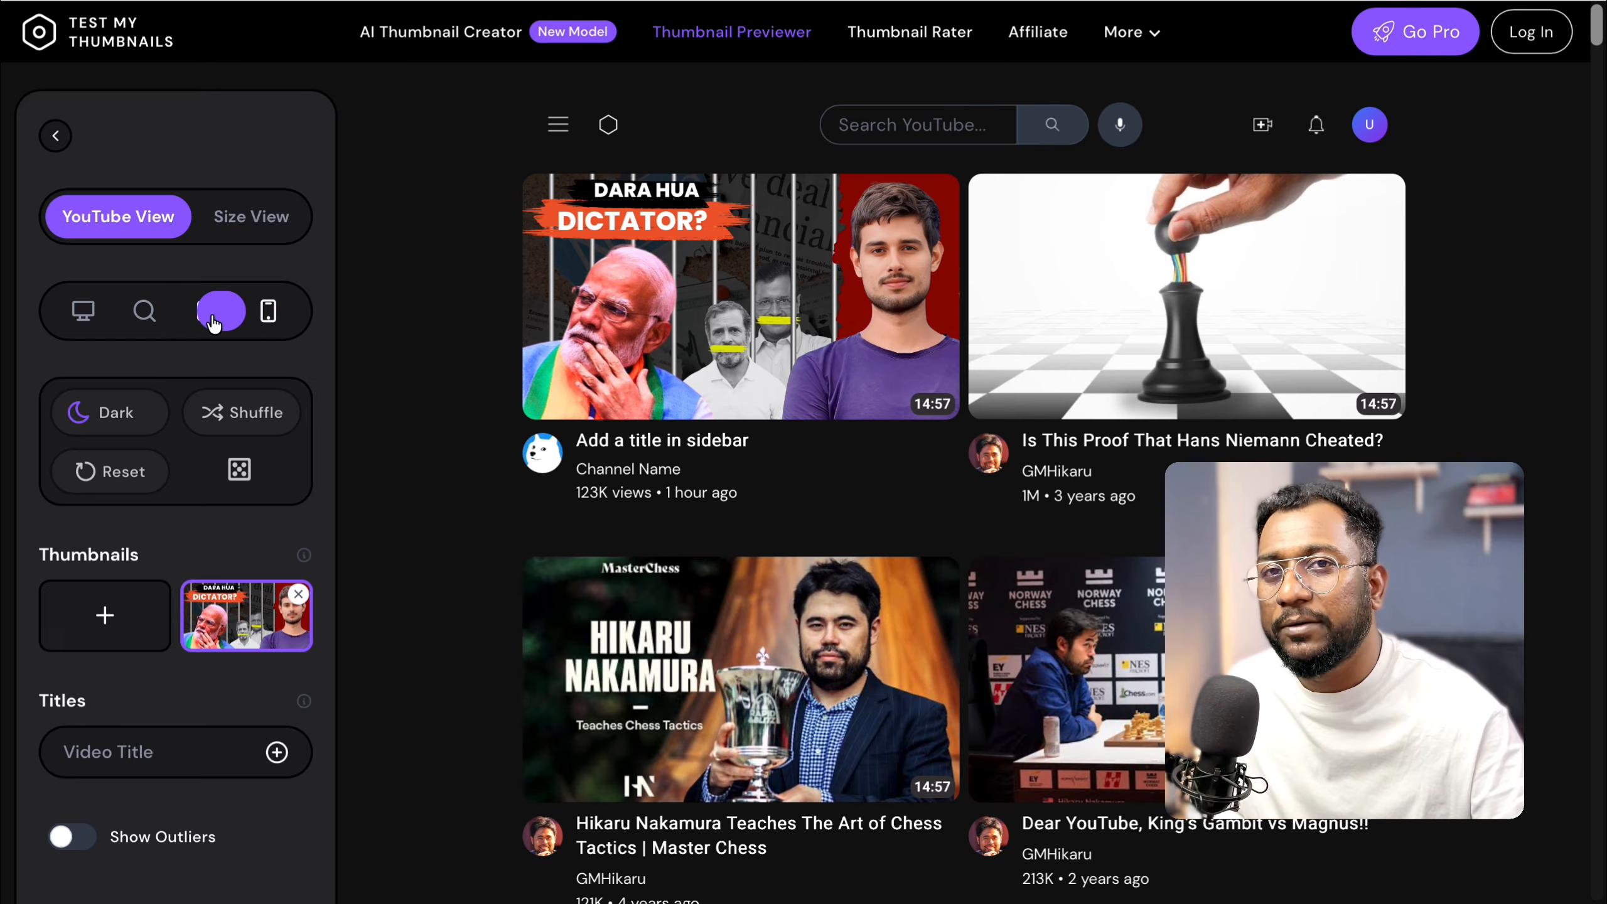
left_click(152, 312)
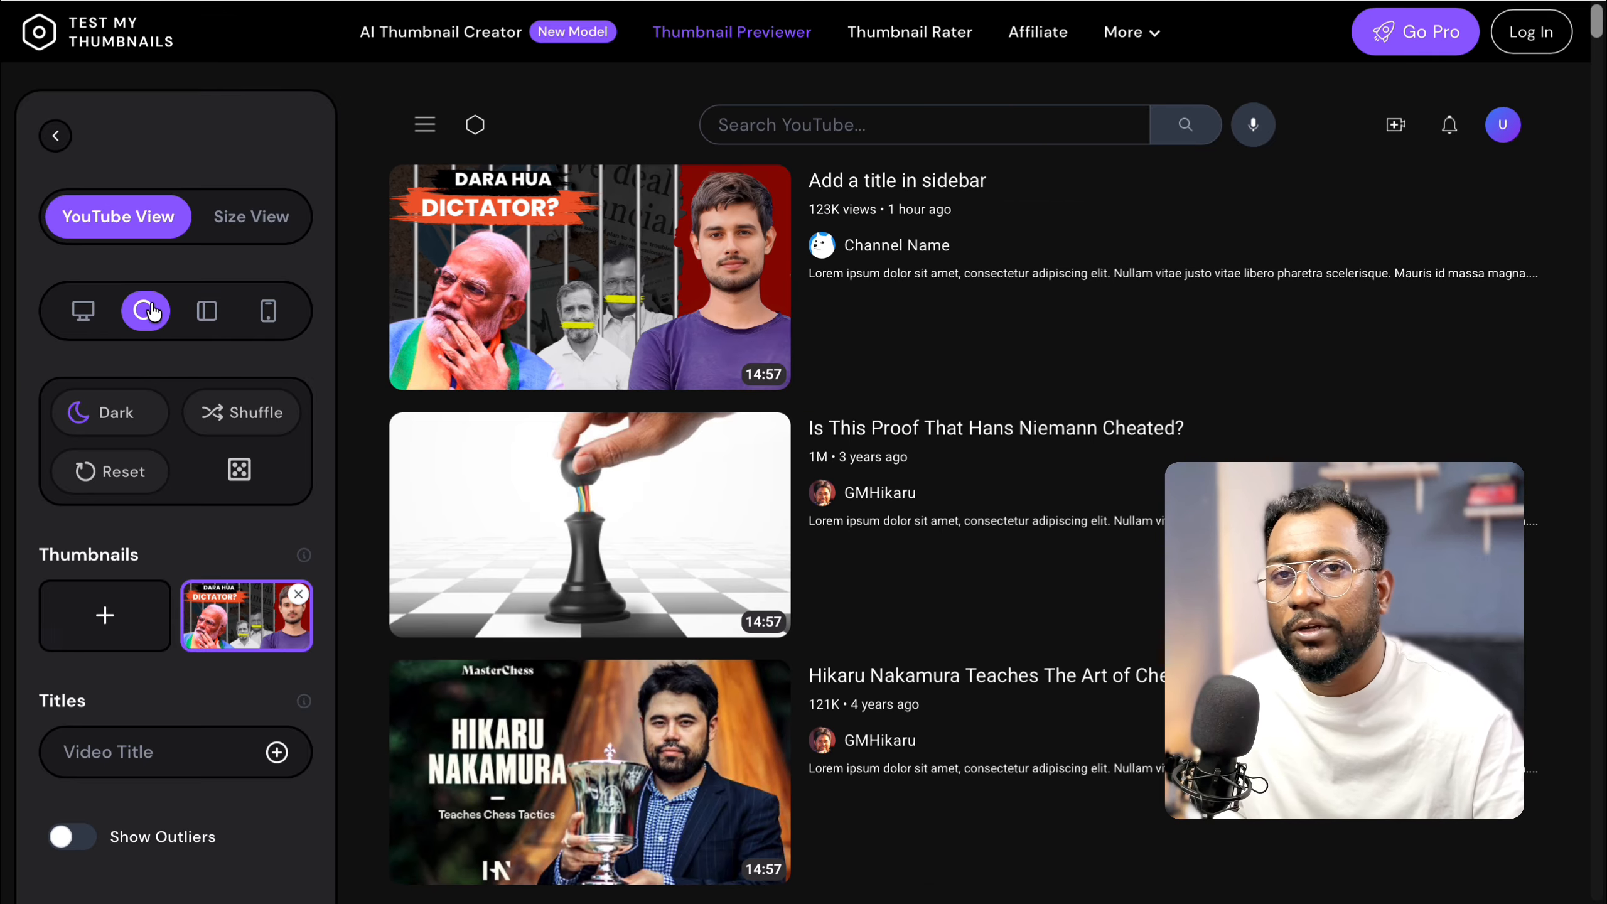
left_click(72, 311)
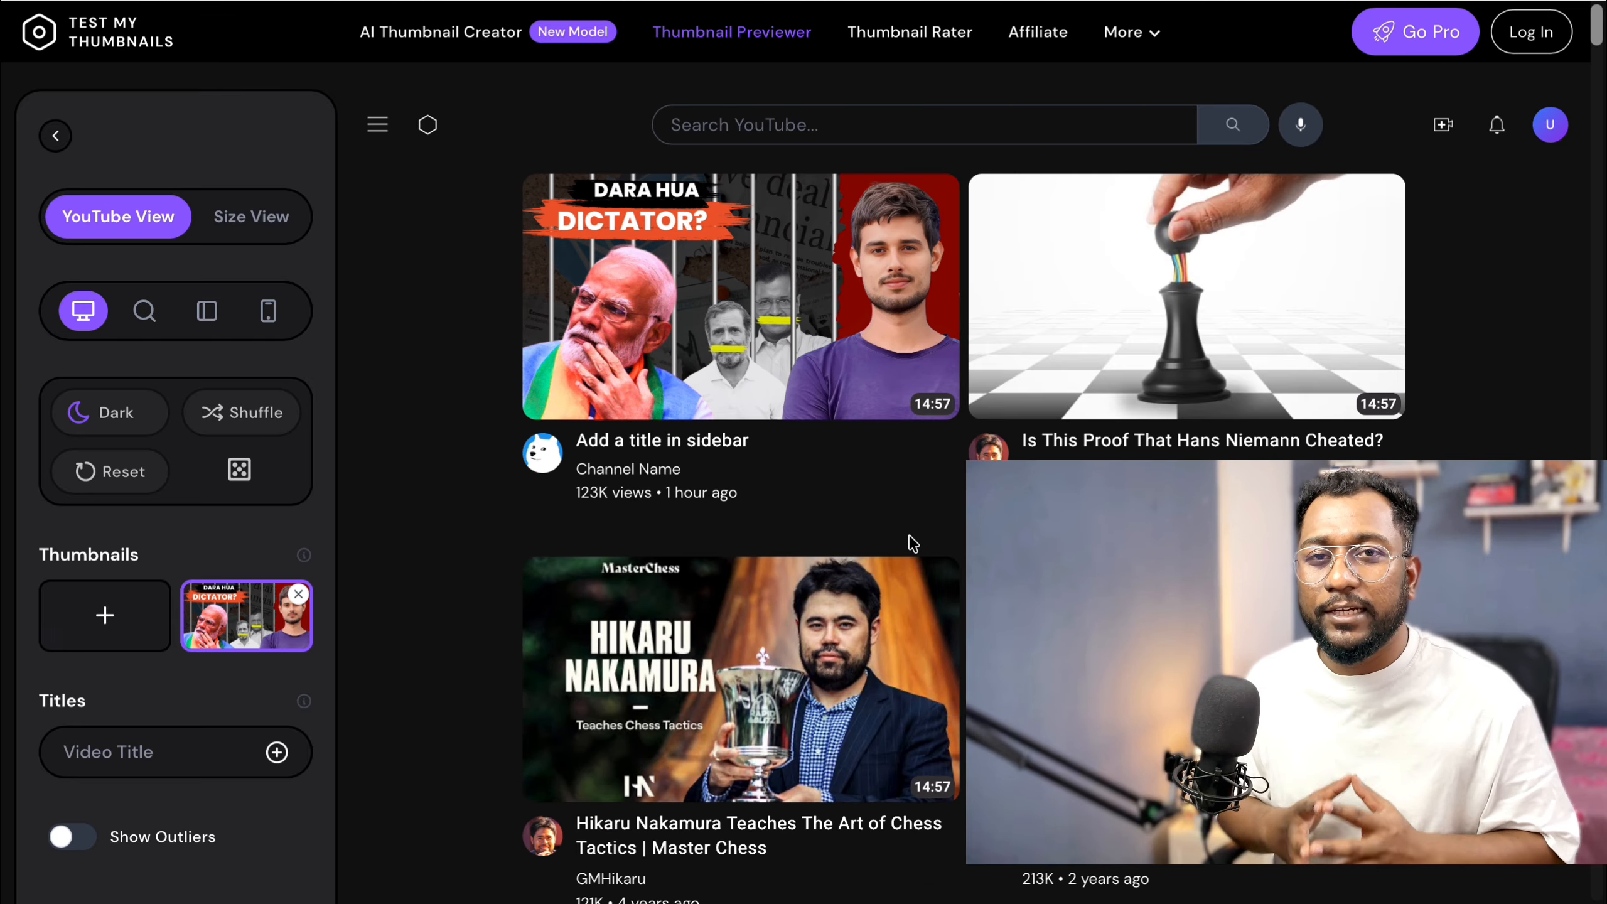